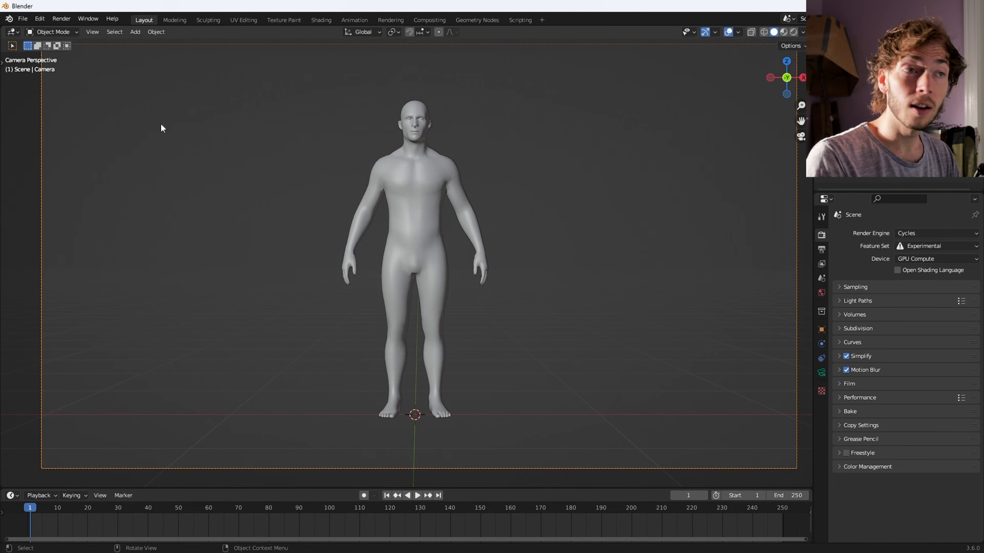
Step: Show the splash screen to check the program version, and close it
{"action": "left_click", "coordinate": [8, 19]}
{"action": "left_click", "coordinate": [23, 34]}
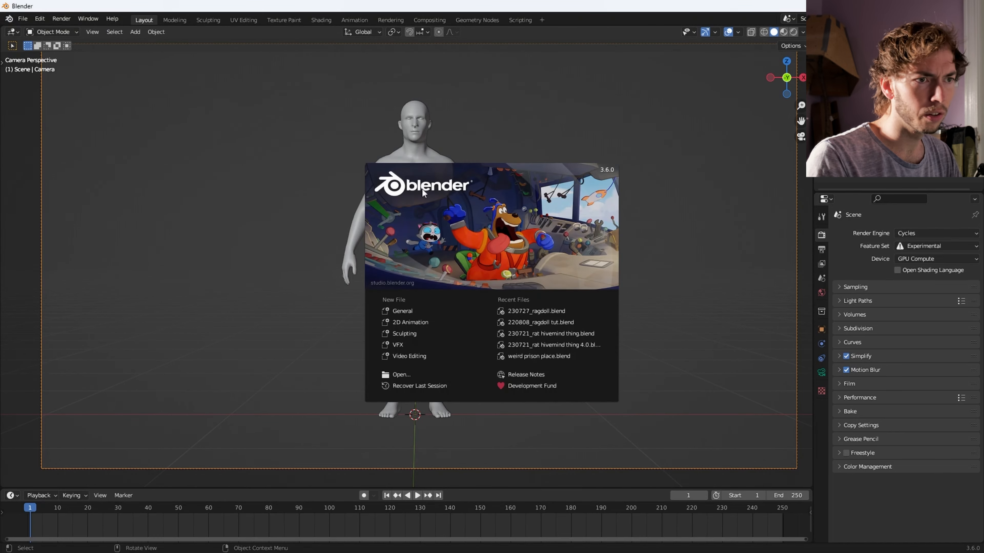
{"action": "left_click", "coordinate": [657, 198]}
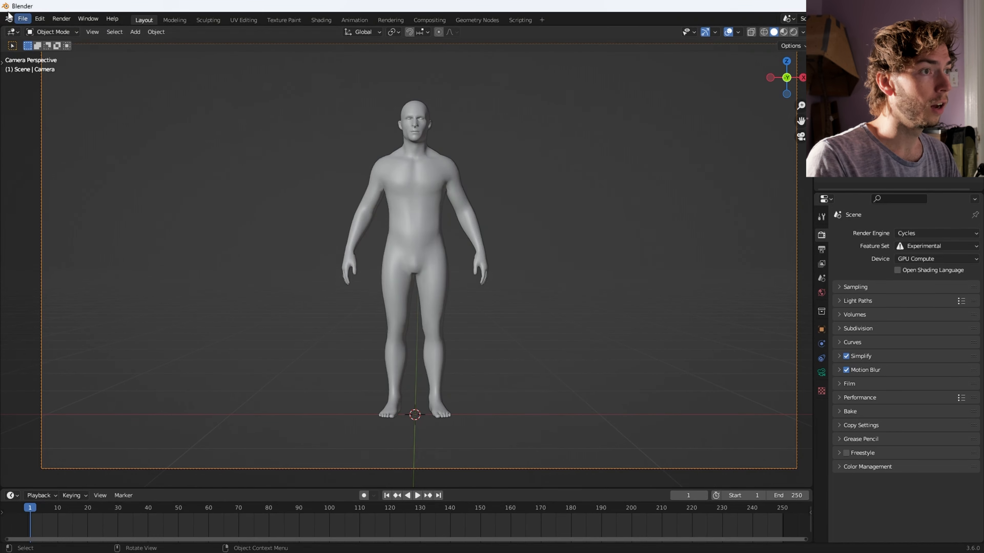
Step: Open the add-on preferences and browse the Documents folder for an add-on file to install, leaving without installing one
{"action": "left_click", "coordinate": [40, 19]}
{"action": "left_click", "coordinate": [62, 176]}
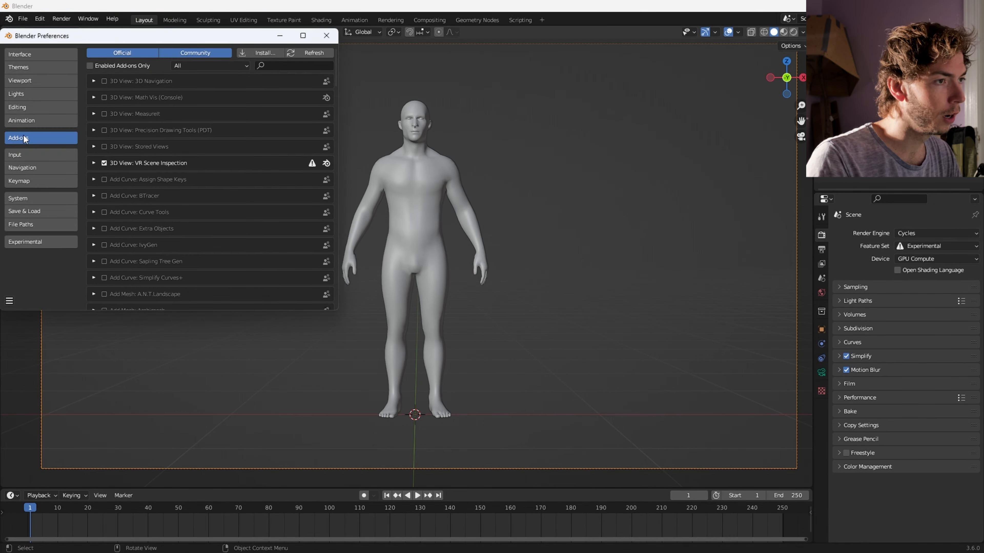
{"action": "left_click", "coordinate": [273, 49]}
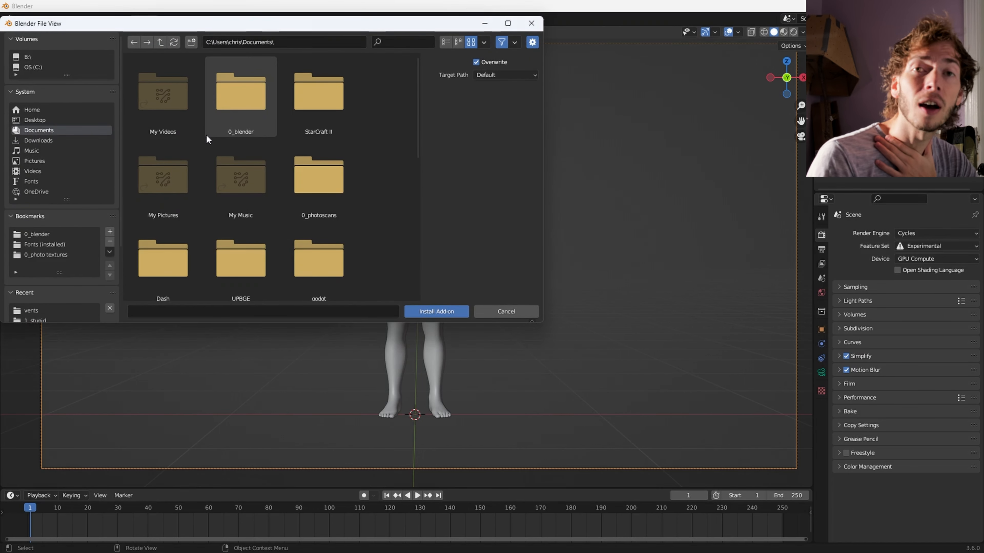
{"action": "scroll", "coordinate": [212, 201], "scroll_direction": "down", "scroll_amount": 3}
{"action": "scroll", "coordinate": [213, 201], "scroll_direction": "up", "scroll_amount": 3}
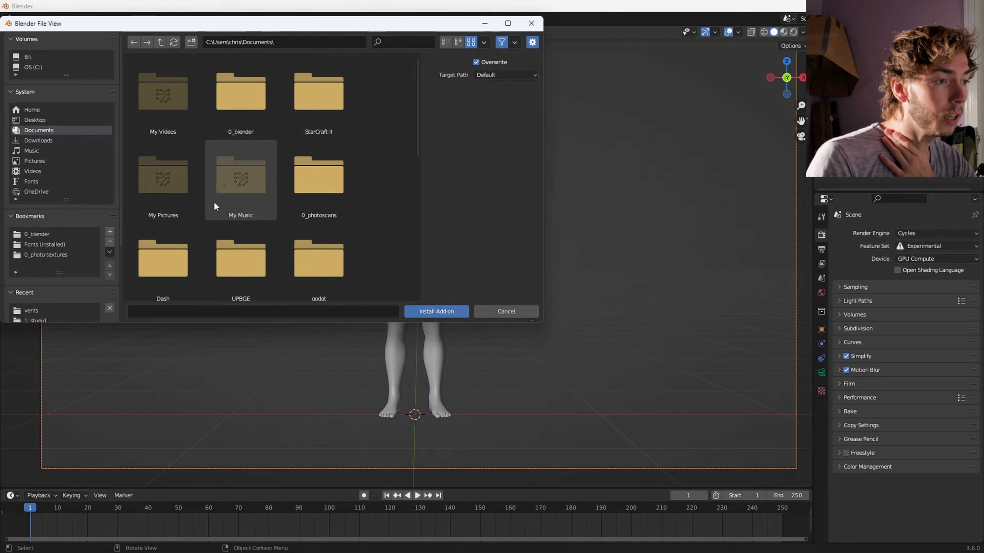
{"action": "scroll", "coordinate": [214, 202], "scroll_direction": "down", "scroll_amount": 4}
{"action": "left_click", "coordinate": [509, 315]}
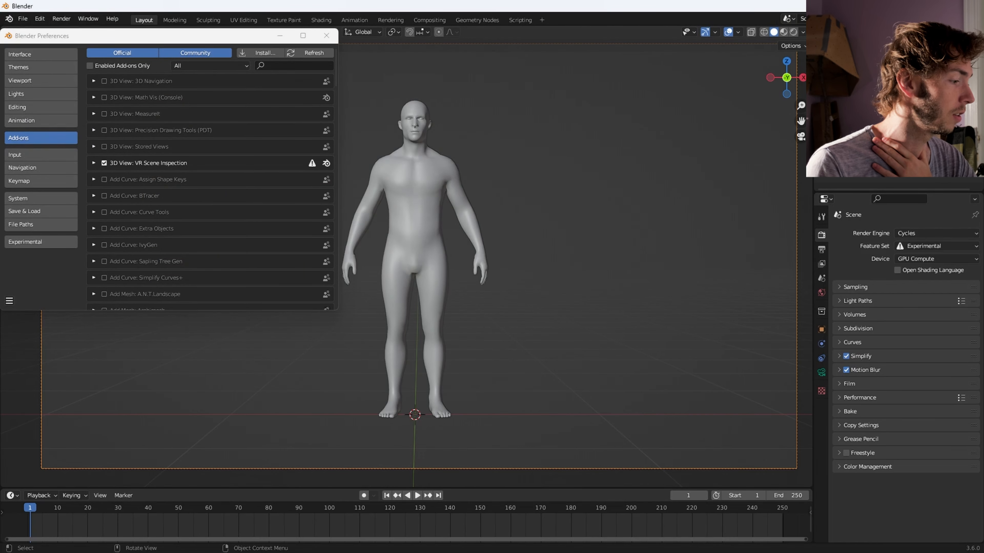
Step: Switch to File Explorer and locate wiggle_2.py inside the nested blender-wiggle-2-wiggle-221 folder in Downloads
{"action": "key", "text": "alt+Tab"}
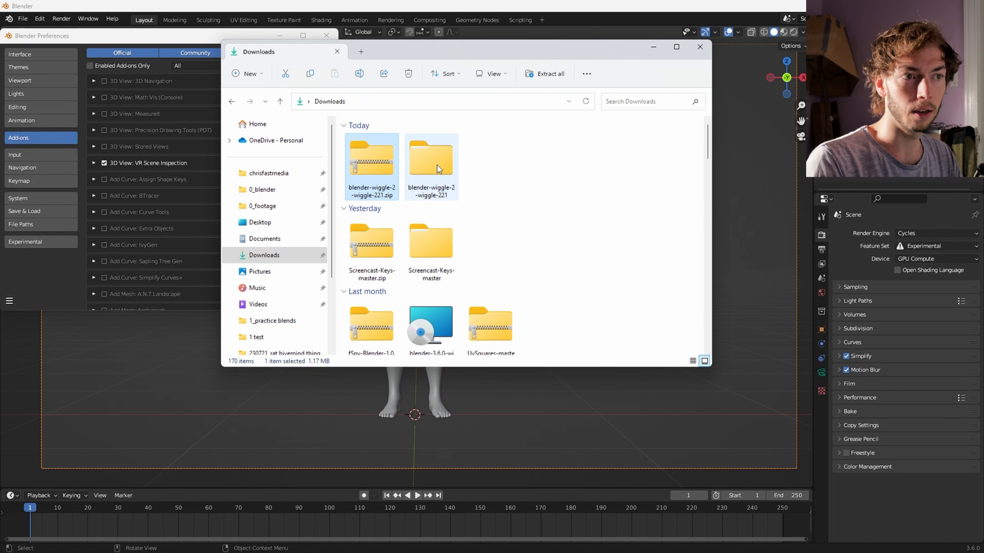
{"action": "double_click", "coordinate": [438, 165]}
{"action": "double_click", "coordinate": [409, 159]}
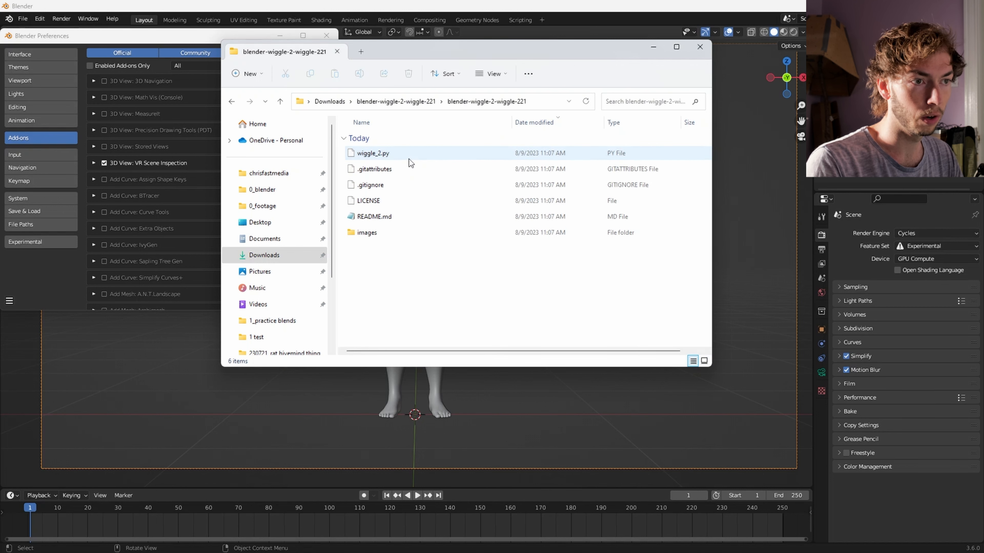
{"action": "left_click", "coordinate": [372, 155]}
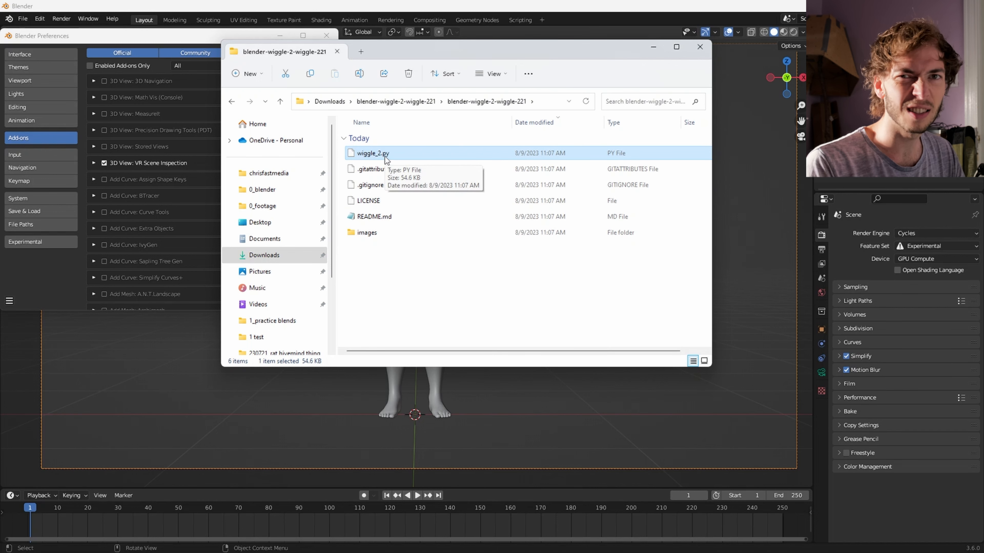
{"action": "left_click", "coordinate": [392, 297]}
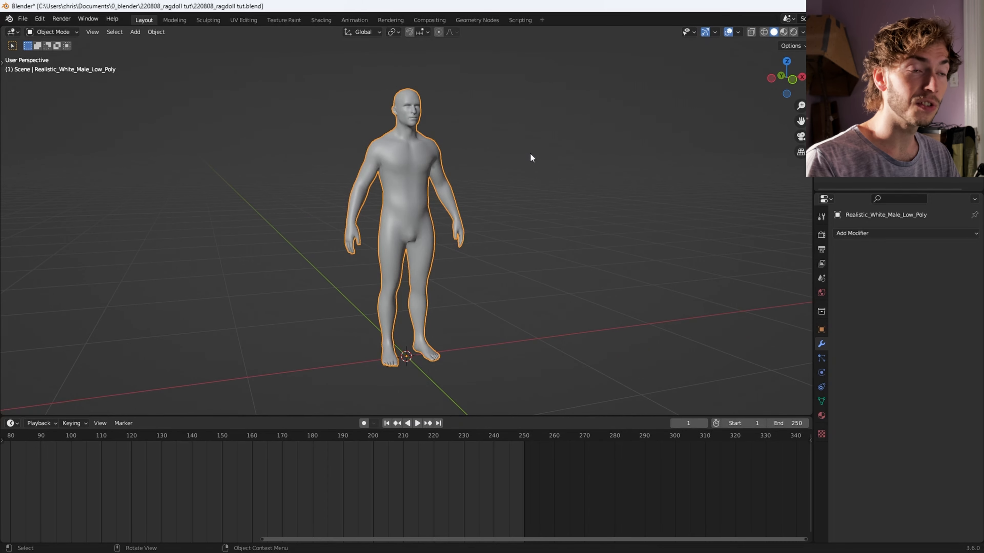
Step: Add an armature at the body's origin, working in front view with X-ray display enabled
{"action": "left_click", "coordinate": [791, 80]}
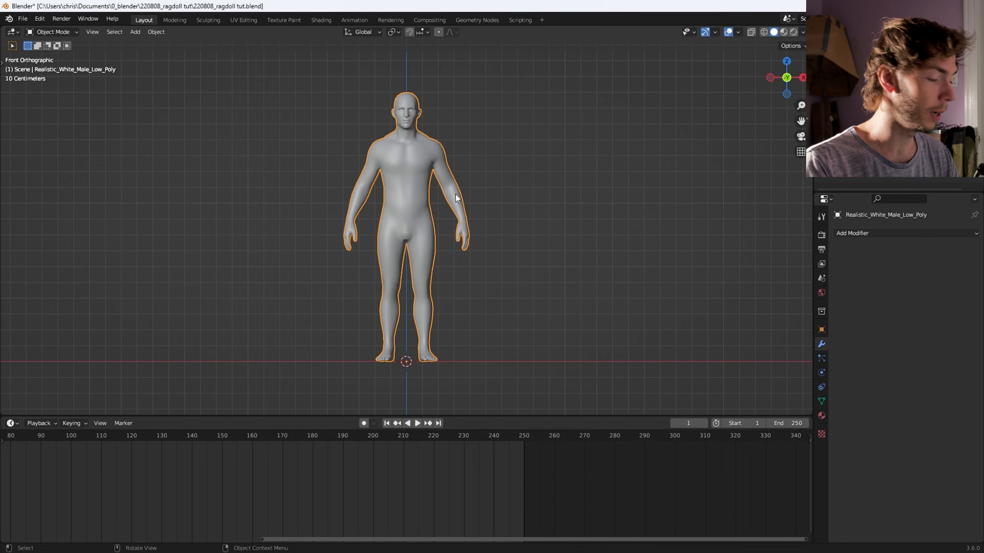
{"action": "key", "text": "alt+z"}
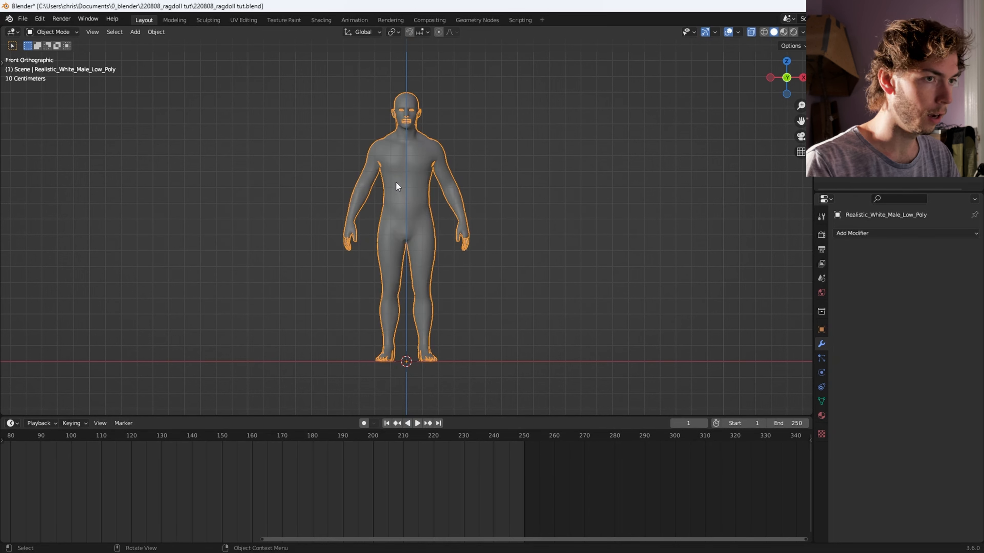
{"action": "key", "text": "shift+a"}
{"action": "mouse_move", "coordinate": [397, 183]}
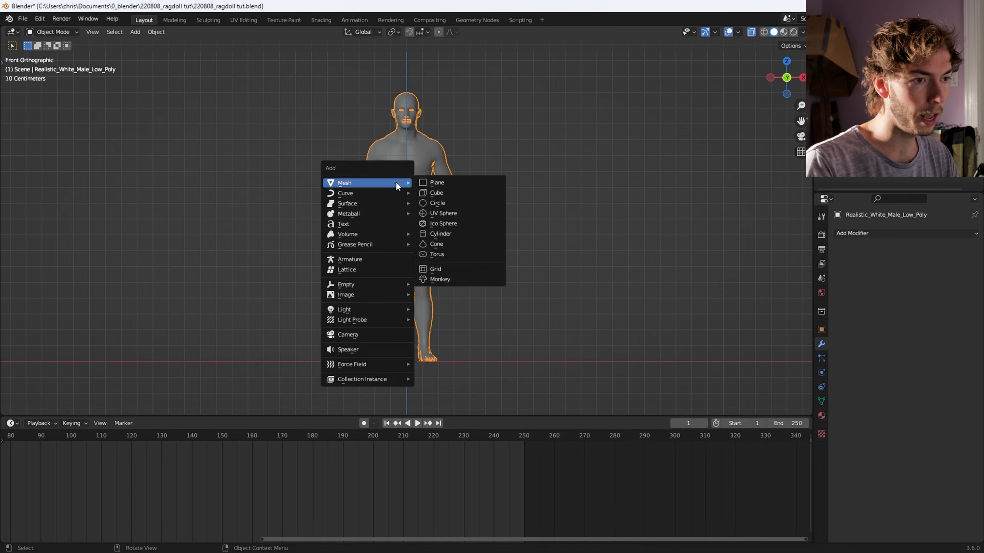
{"action": "left_click", "coordinate": [373, 257]}
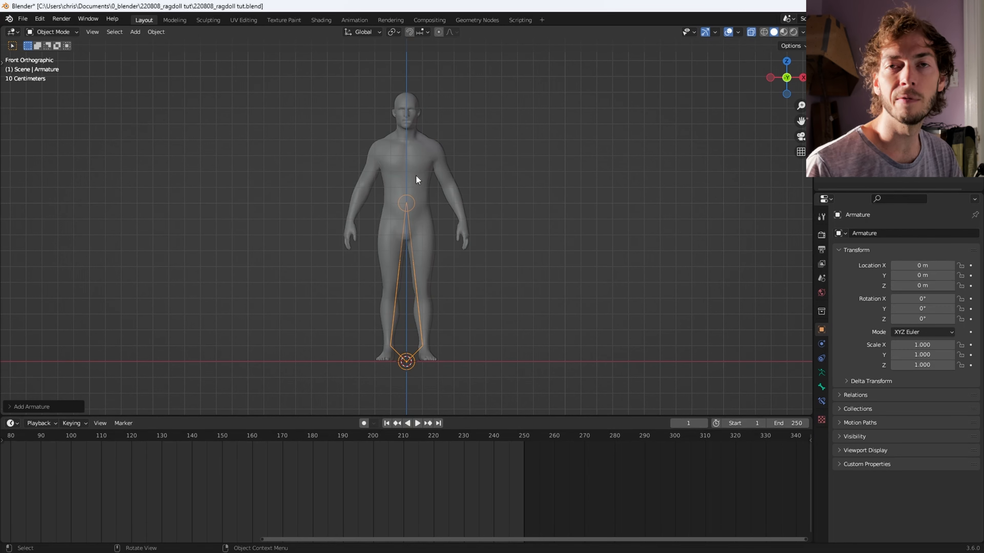
Step: Build the spine, head, arm and leg bones in Edit Mode, mirroring the limb bones to the body's other side
{"action": "key", "text": "Tab"}
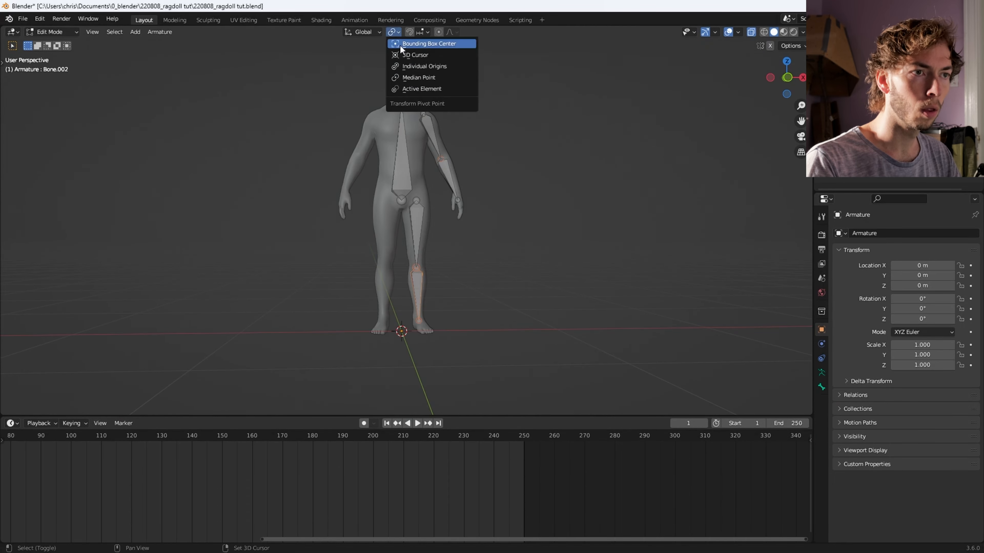
{"action": "left_click", "coordinate": [399, 45]}
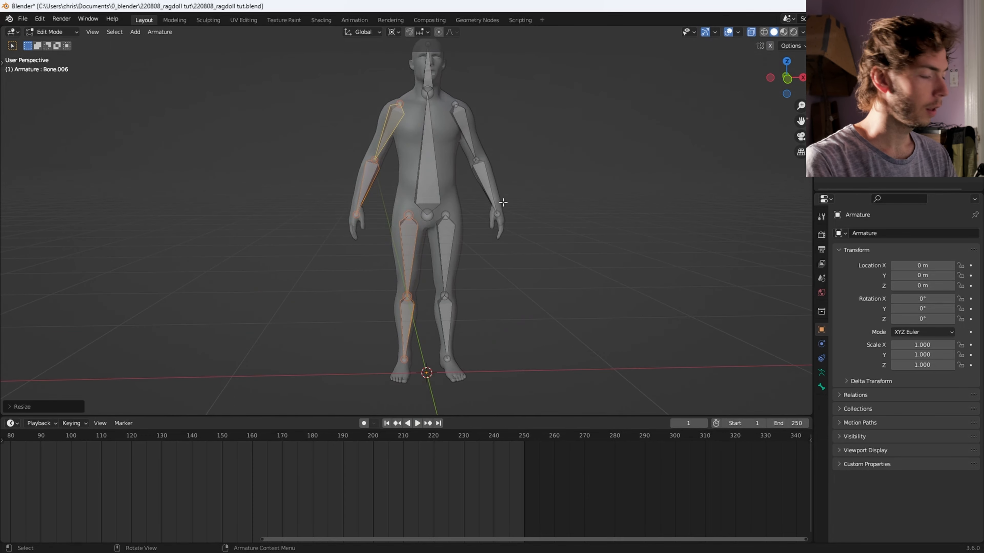
{"action": "key", "text": "Tab"}
Step: Parent the body mesh to the armature with automatic weights
{"action": "left_click", "coordinate": [451, 151]}
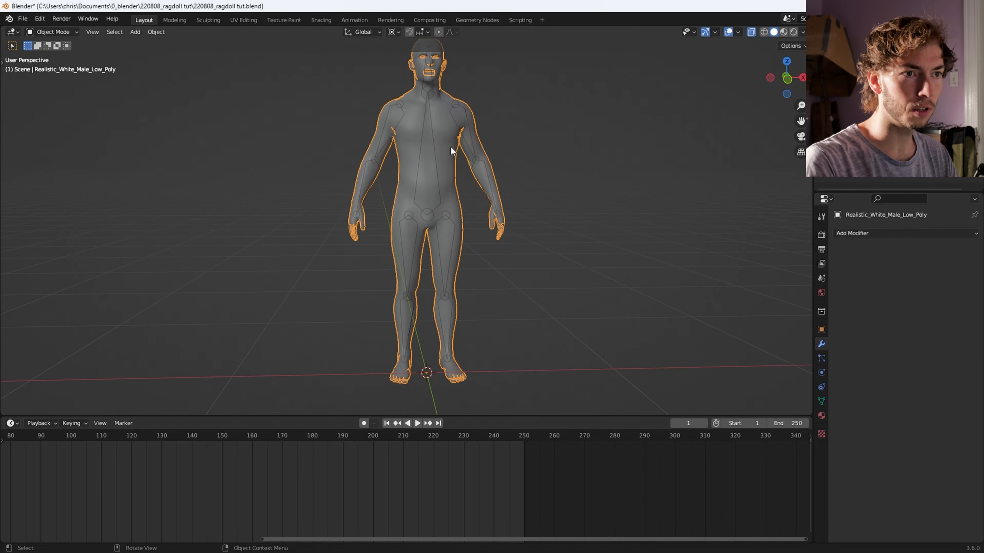
{"action": "left_click", "coordinate": [434, 150], "text": "shift"}
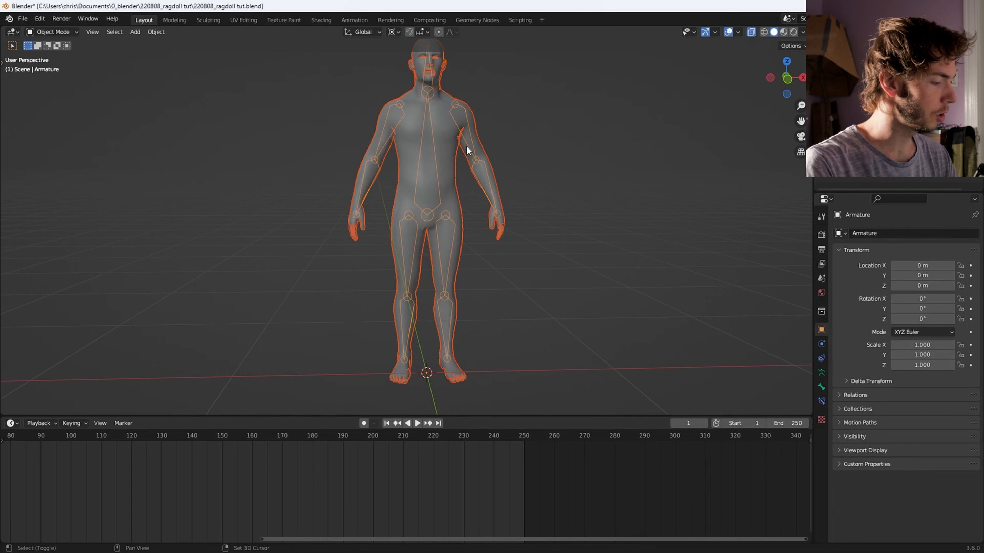
{"action": "key", "text": "ctrl+p"}
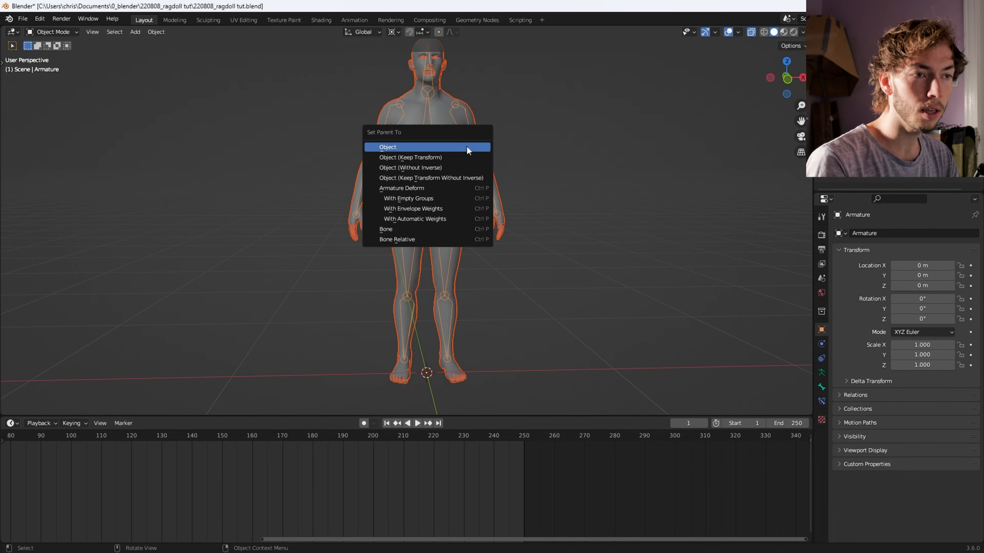
{"action": "left_click", "coordinate": [415, 219]}
Step: Test the rig in Pose Mode by rotating one arm's forearm and upper arm bones, cancelling each rotation
{"action": "left_click", "coordinate": [437, 185]}
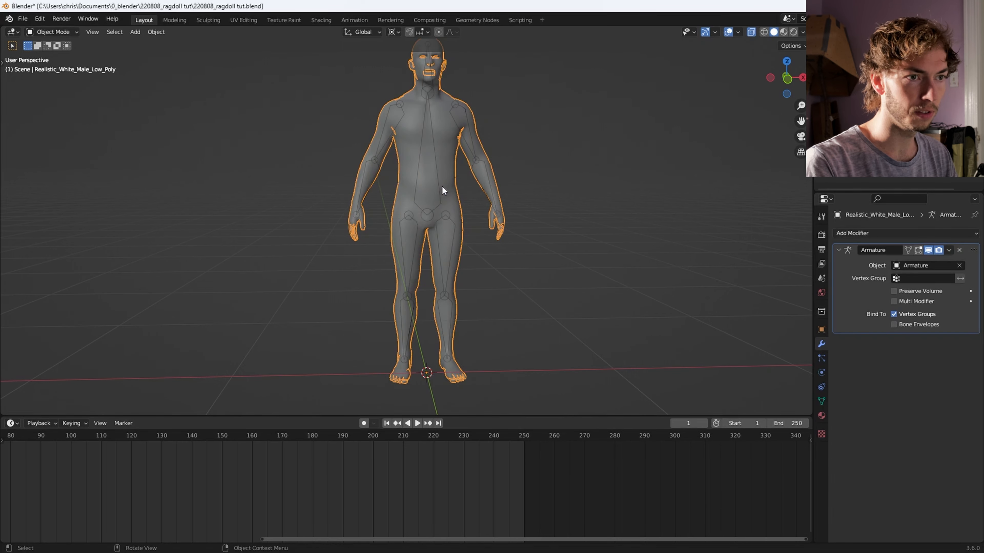
{"action": "left_click", "coordinate": [436, 186]}
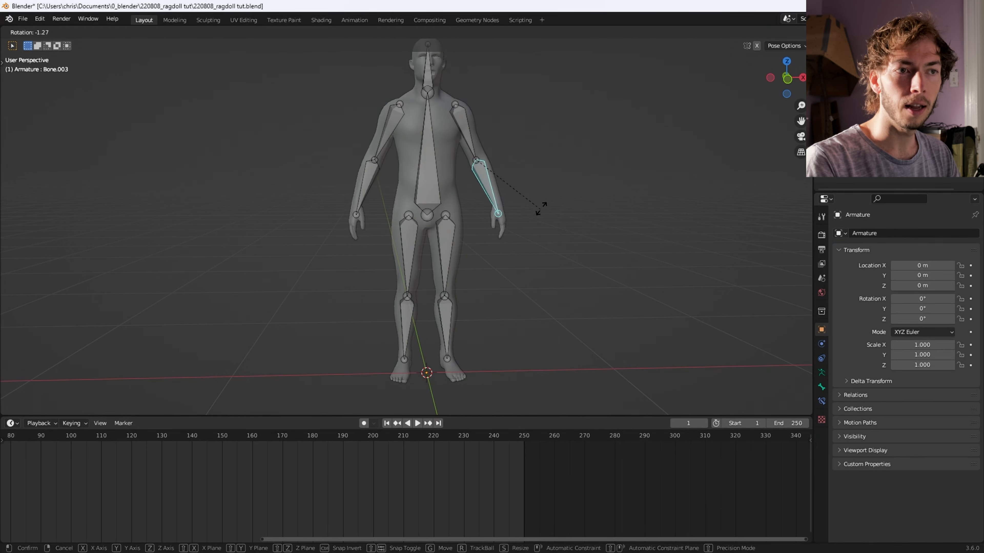
{"action": "key", "text": "Escape"}
{"action": "left_click", "coordinate": [457, 128]}
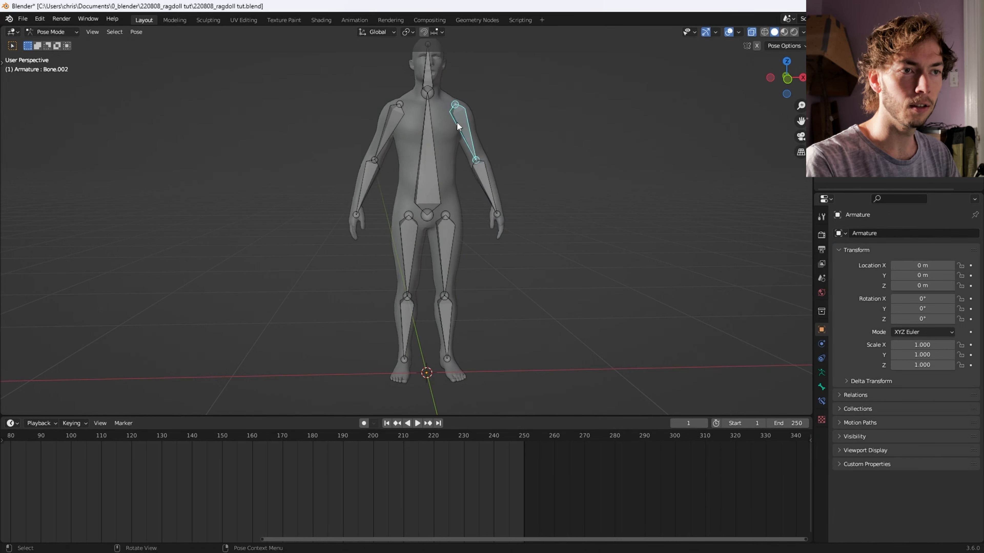
{"action": "key", "text": "r"}
{"action": "key", "text": "Escape"}
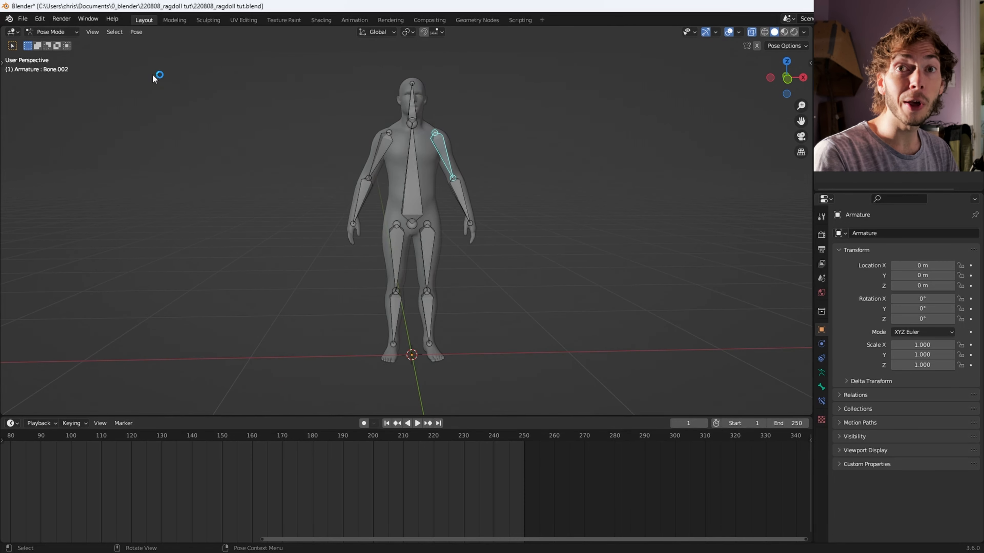
Step: Toggle the armature out of Pose Mode and back into it
{"action": "left_click", "coordinate": [59, 34]}
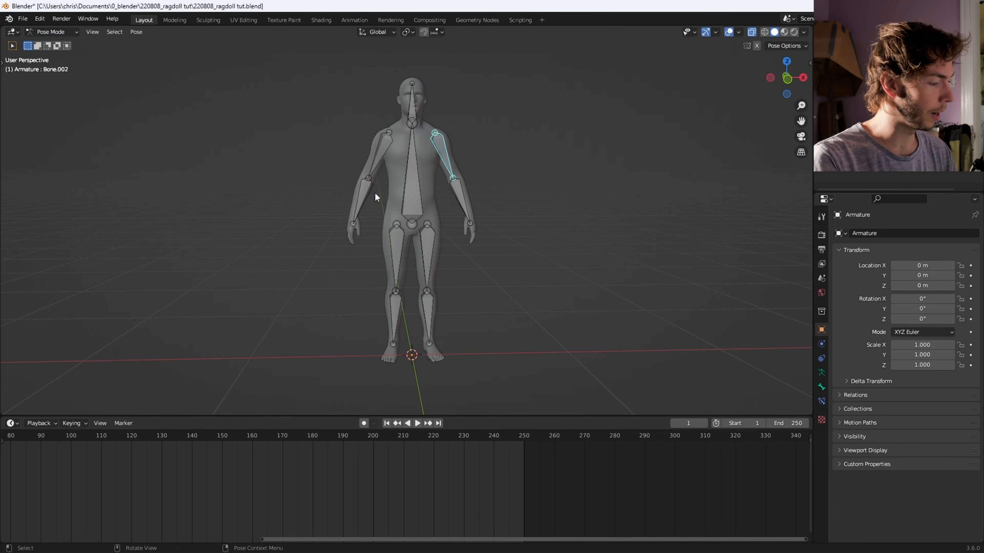
{"action": "key", "text": "ctrl+Tab"}
{"action": "key", "text": "ctrl+Tab"}
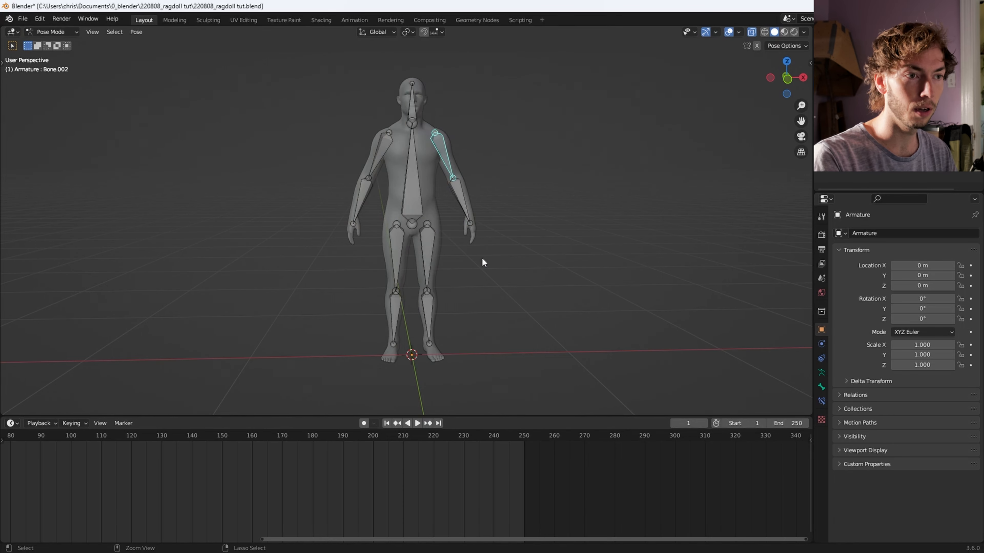
Step: Enable Wiggle 2's Bone Tail physics on all arm, leg and head bones, leaving out the spine bone
{"action": "left_click", "coordinate": [478, 237]}
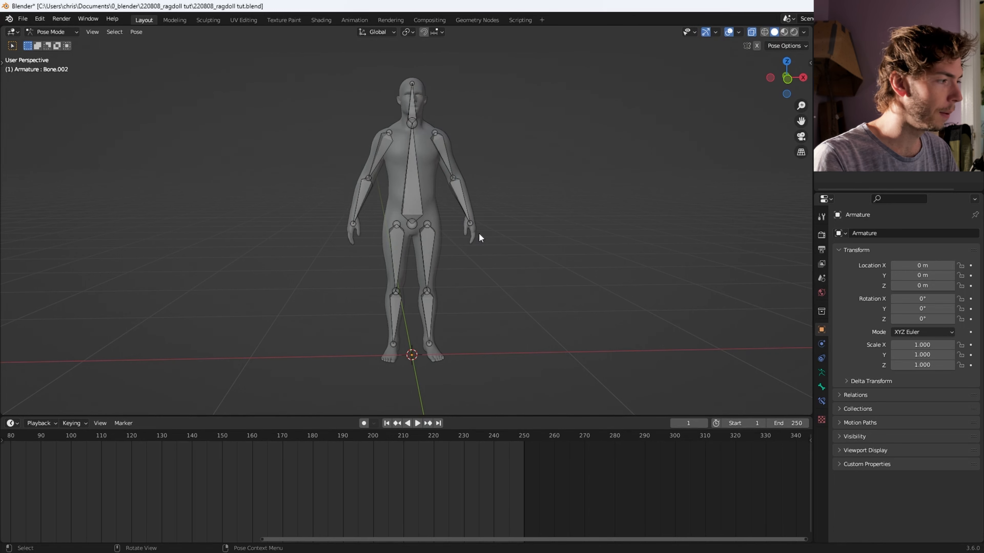
{"action": "left_click", "coordinate": [459, 187], "text": "shift"}
{"action": "left_click", "coordinate": [427, 248], "text": "shift"}
{"action": "left_click", "coordinate": [432, 302], "text": "shift"}
{"action": "left_click", "coordinate": [396, 299], "text": "shift"}
{"action": "left_click", "coordinate": [394, 271], "text": "shift"}
{"action": "left_click", "coordinate": [359, 197], "text": "shift"}
{"action": "left_click", "coordinate": [375, 153], "text": "shift"}
{"action": "left_click", "coordinate": [413, 105], "text": "shift"}
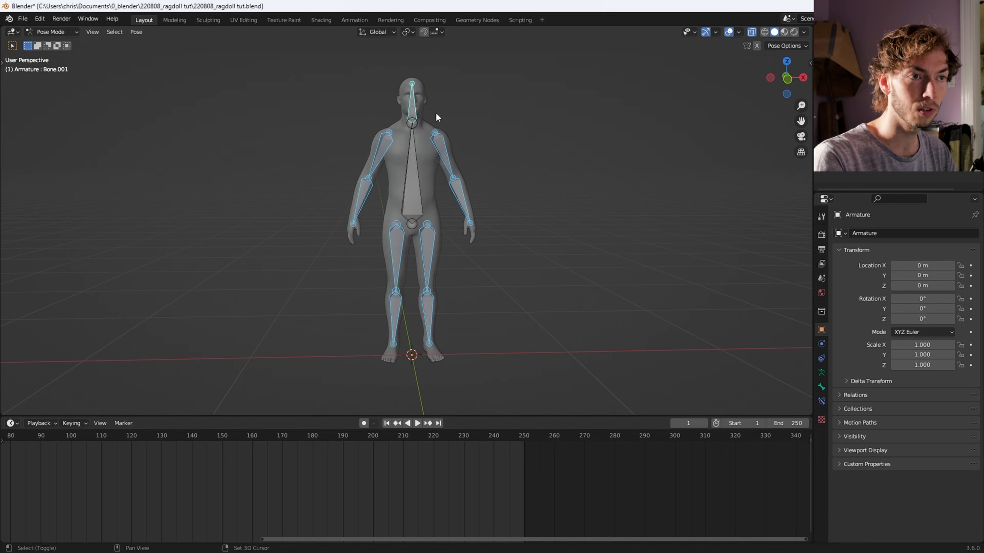
{"action": "key", "text": "n"}
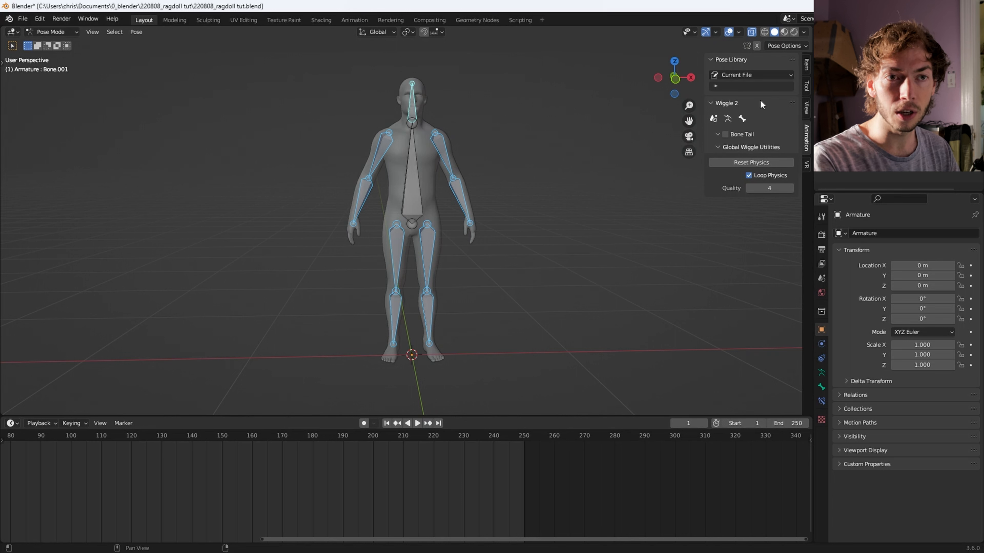
{"action": "left_click", "coordinate": [713, 119]}
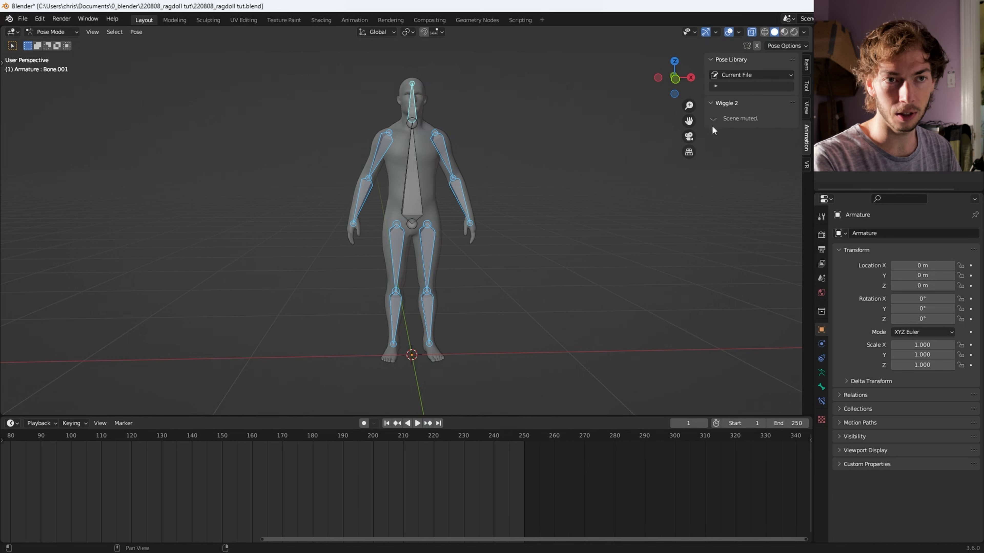
{"action": "left_click", "coordinate": [712, 120]}
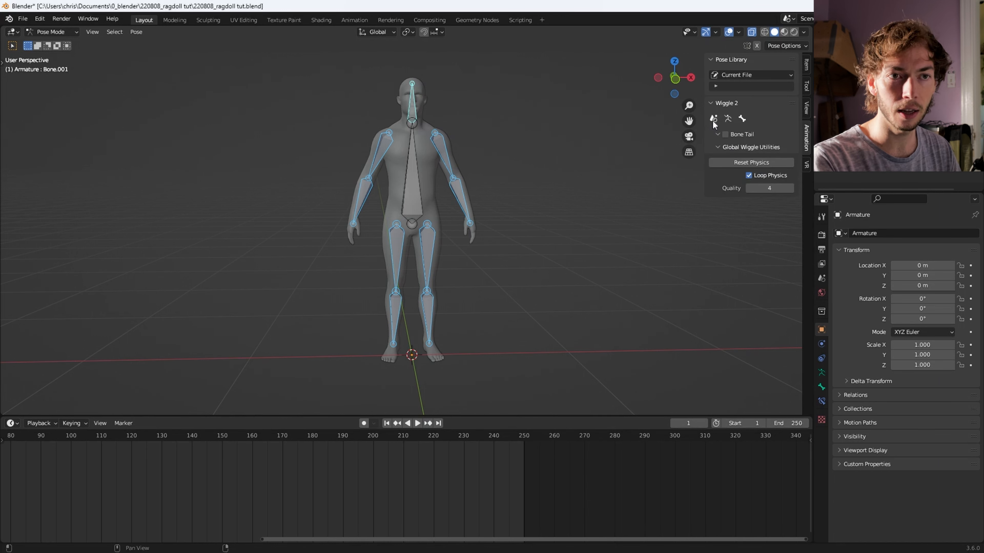
{"action": "left_click", "coordinate": [726, 135]}
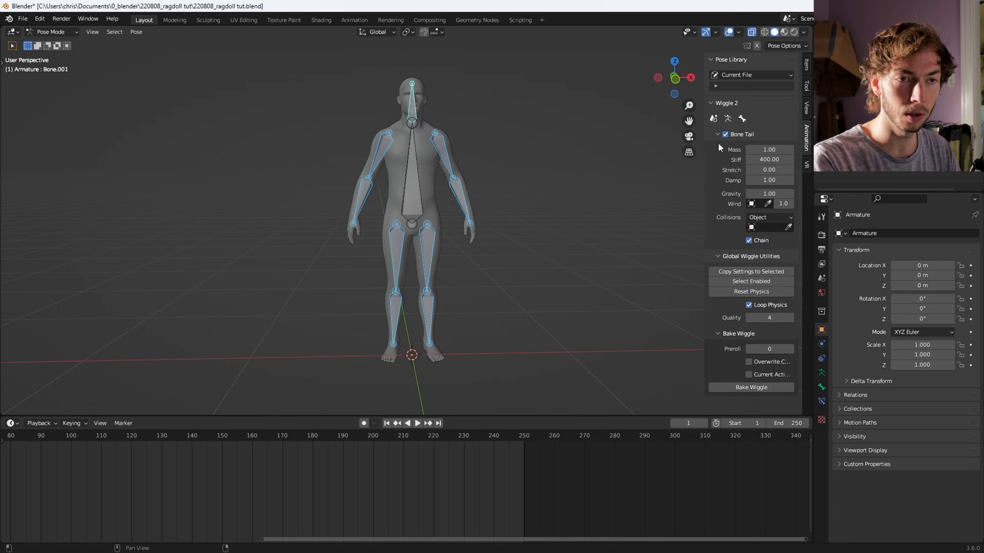
Step: Test the wiggle physics by moving the spine bone during animation playback, cancelling the move and stopping playback
{"action": "left_click", "coordinate": [404, 225]}
{"action": "key", "text": "space"}
{"action": "key", "text": "g"}
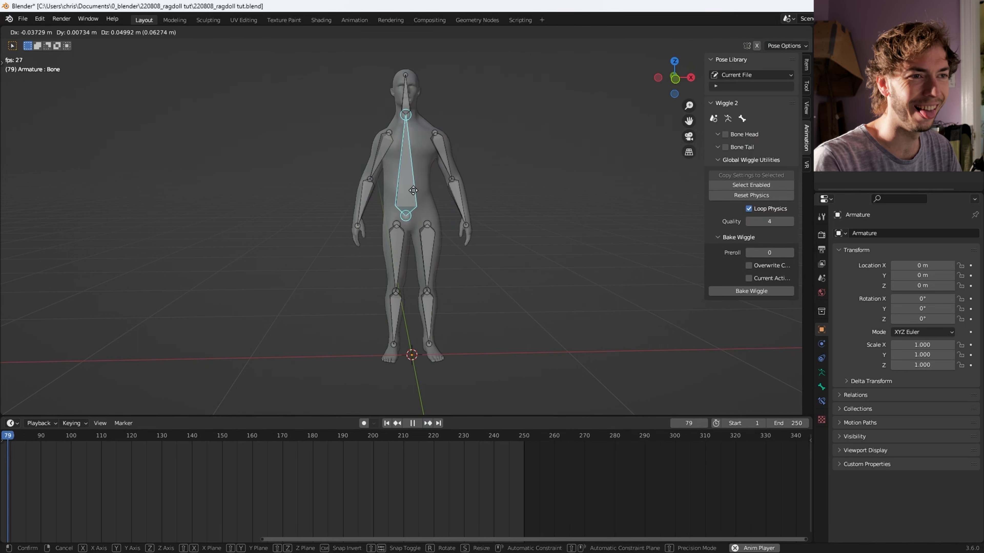
{"action": "right_click", "coordinate": [417, 190]}
{"action": "key", "text": "space"}
Step: Parent both upper arm bones and both thigh bones to the spine bone in Edit Mode
{"action": "left_click", "coordinate": [444, 150]}
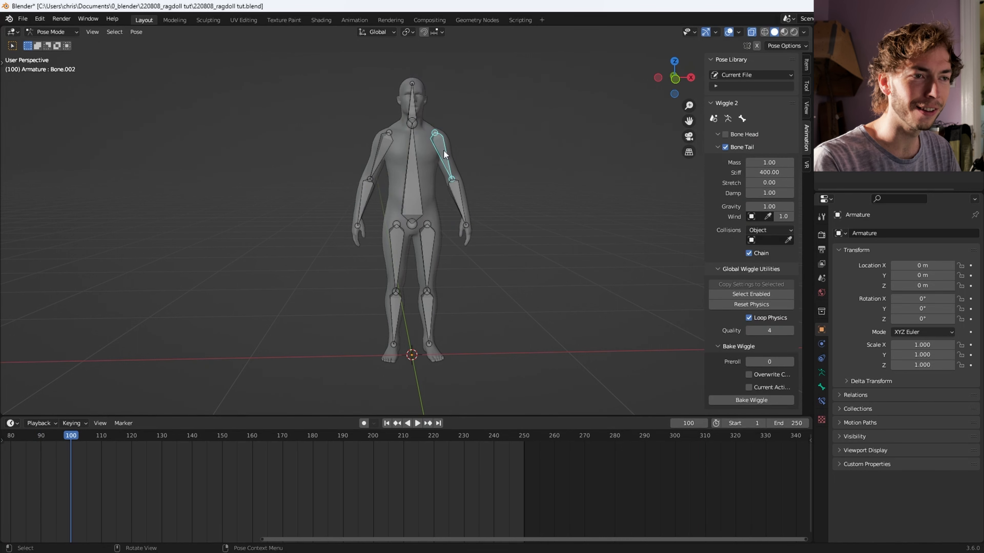
{"action": "left_click", "coordinate": [427, 256], "text": "shift"}
{"action": "left_click", "coordinate": [395, 240], "text": "shift"}
{"action": "left_click", "coordinate": [383, 142], "text": "shift"}
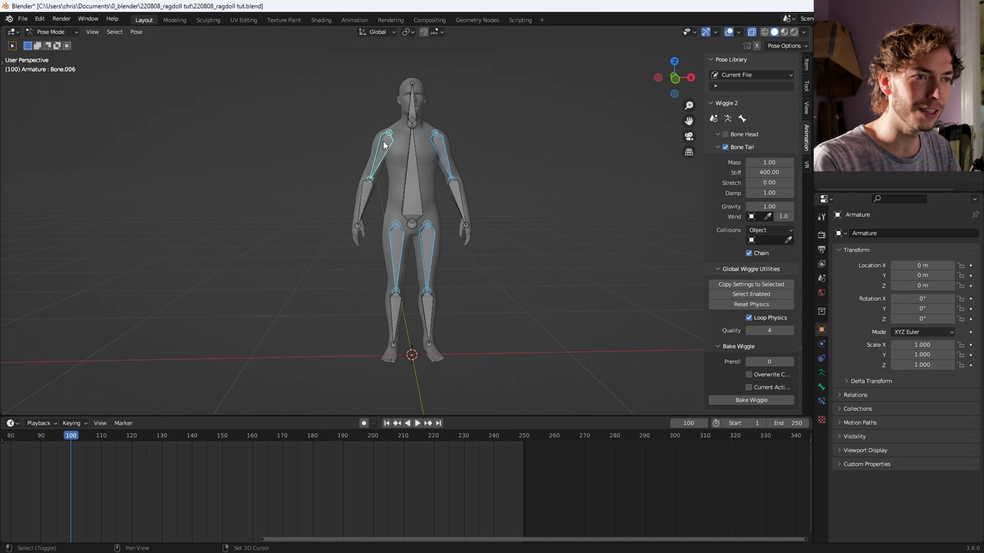
{"action": "left_click", "coordinate": [411, 172], "text": "shift"}
{"action": "key", "text": "ctrl+p"}
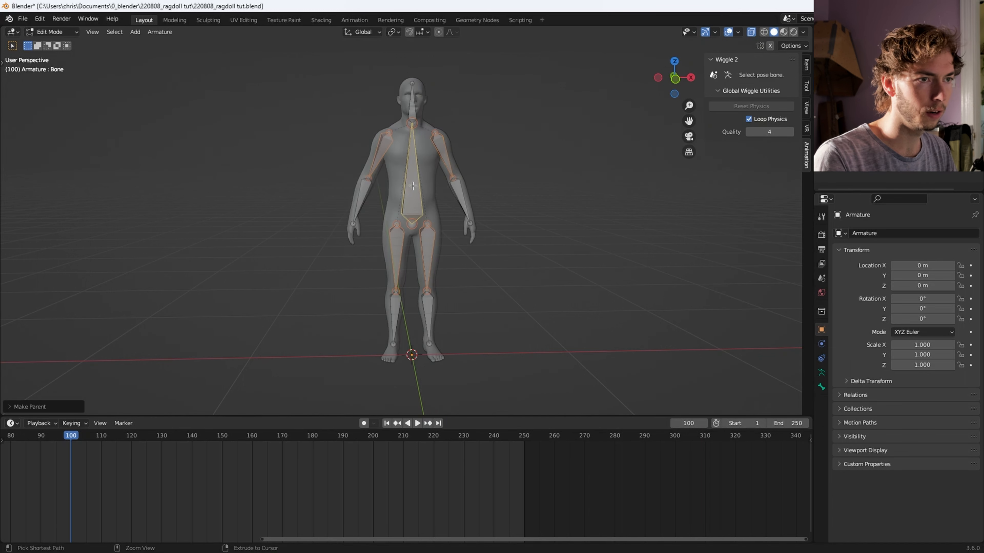
Step: Switch the armature to Pose Mode and move the spine bone around during playback to check how the parented limbs and legs react
{"action": "key", "text": "ctrl+Tab"}
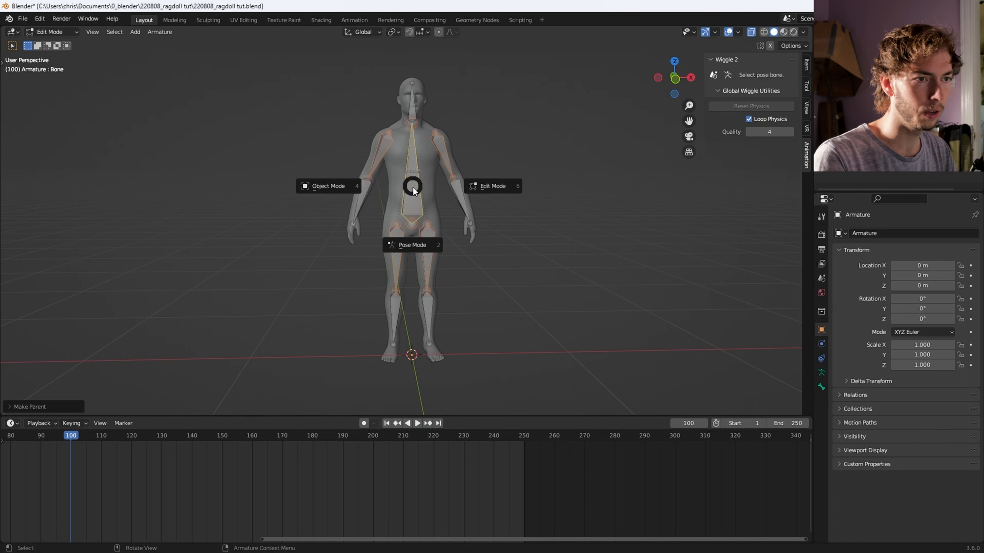
{"action": "left_click", "coordinate": [413, 241]}
{"action": "left_click", "coordinate": [411, 205]}
{"action": "key", "text": "space"}
{"action": "key", "text": "g"}
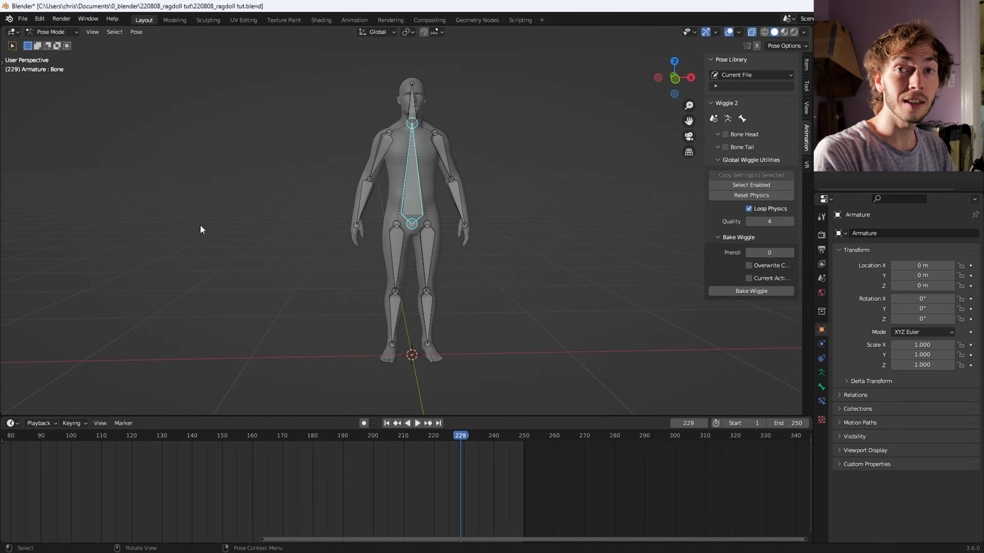
{"action": "key", "text": "space"}
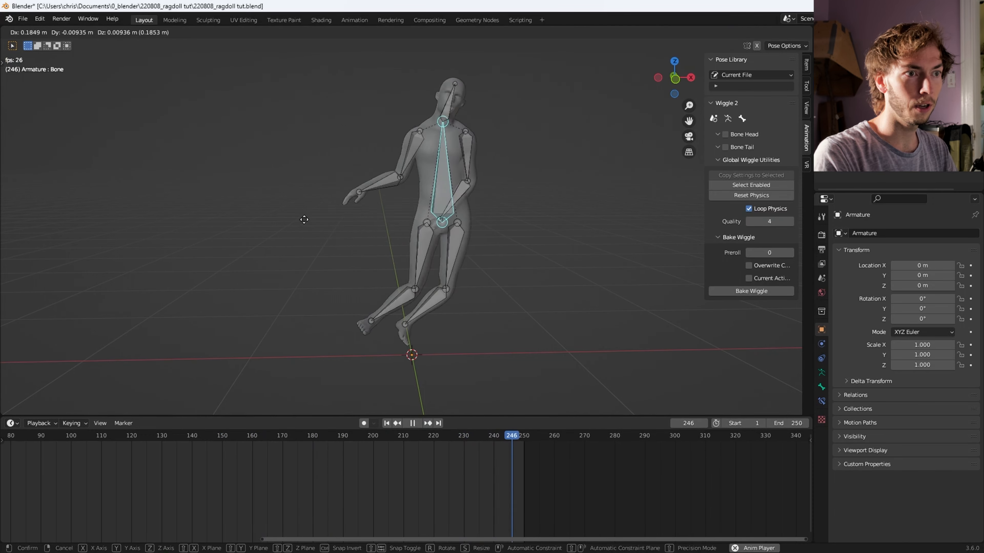
{"action": "scroll", "coordinate": [412, 228], "scroll_direction": "down", "scroll_amount": 3}
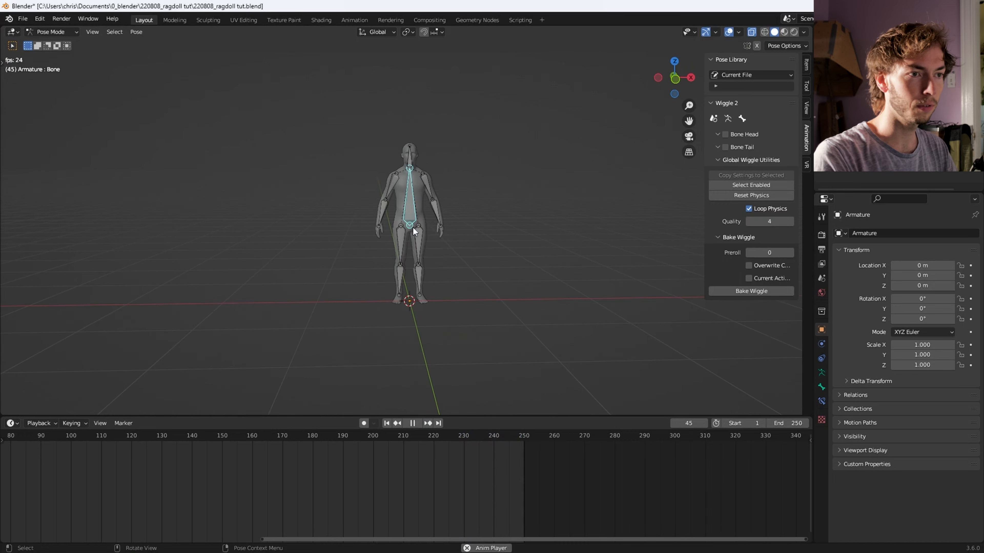
{"action": "middle_click_drag", "start_coordinate": [327, 262], "coordinate": [355, 264]}
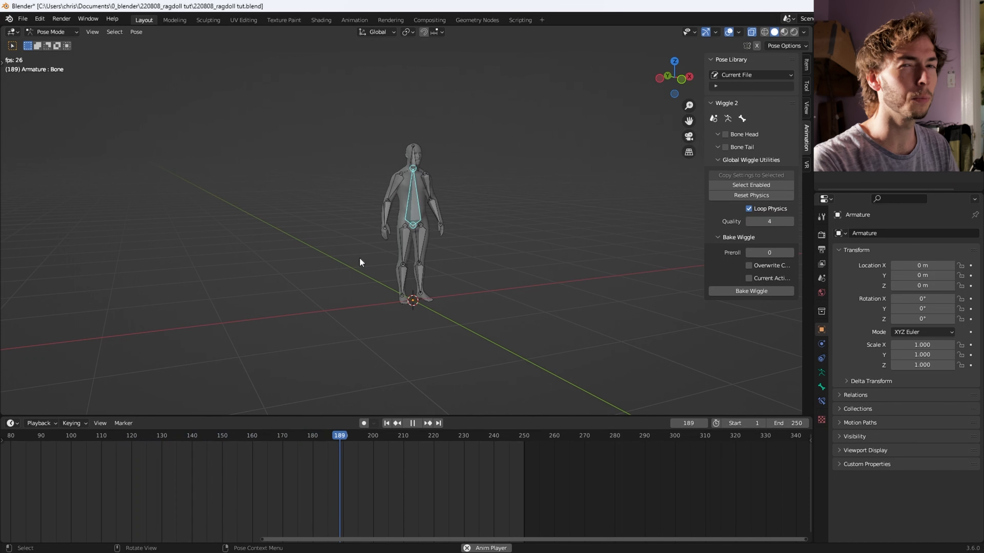
{"action": "key", "text": "space"}
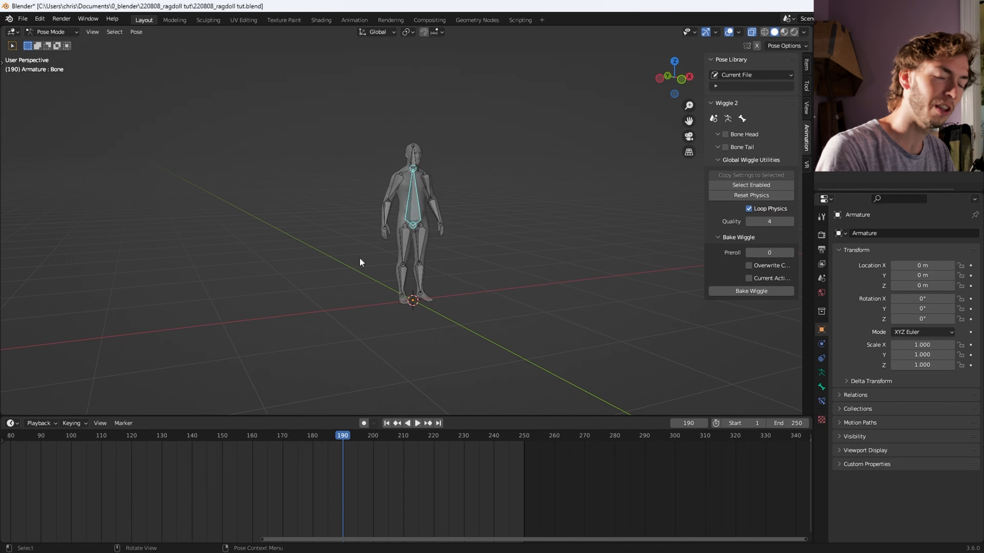
Step: Add a cube in Object Mode, shrink it to roughly torso width and raise it along Z around the body
{"action": "key", "text": "ctrl+Tab"}
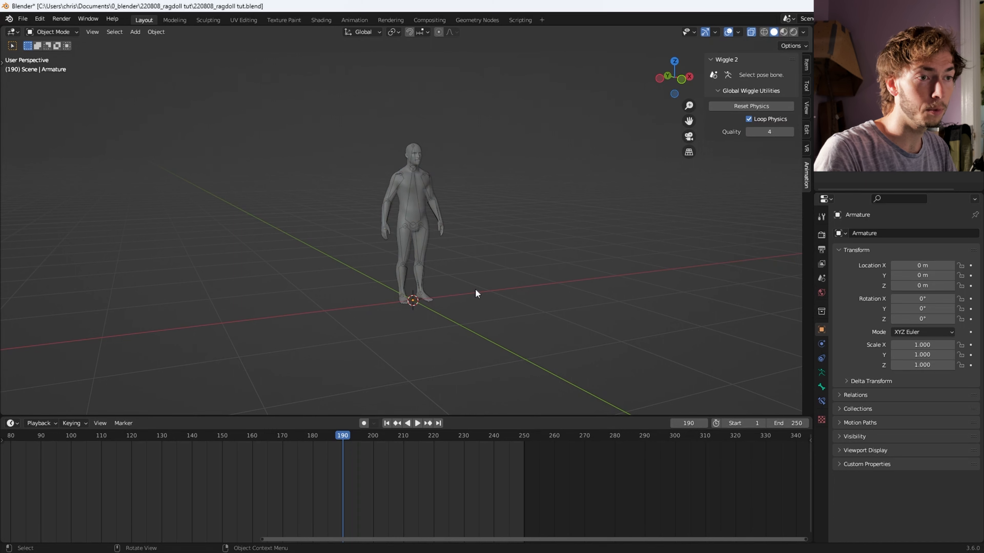
{"action": "key", "text": "shift+a"}
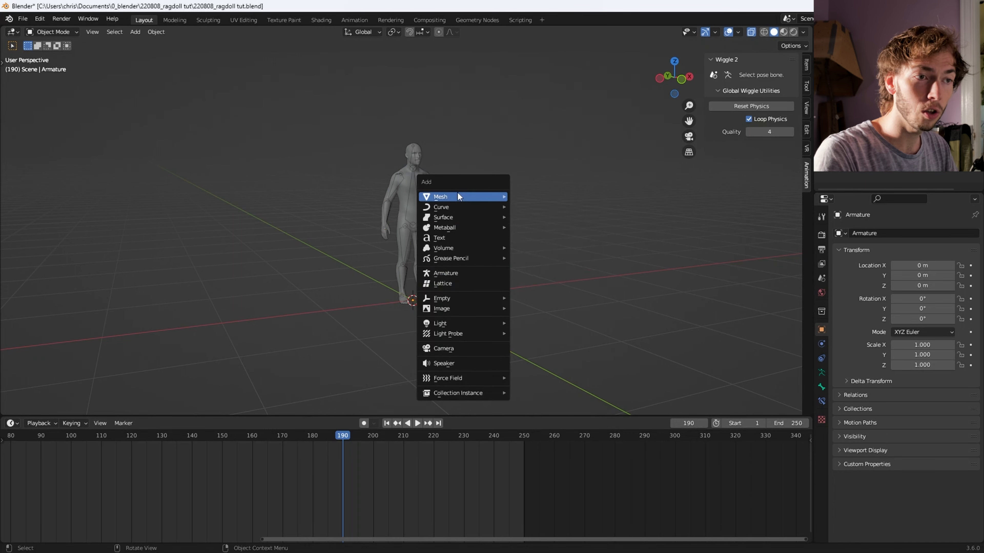
{"action": "mouse_move", "coordinate": [458, 193]}
{"action": "left_click", "coordinate": [536, 205]}
{"action": "key", "text": "g"}
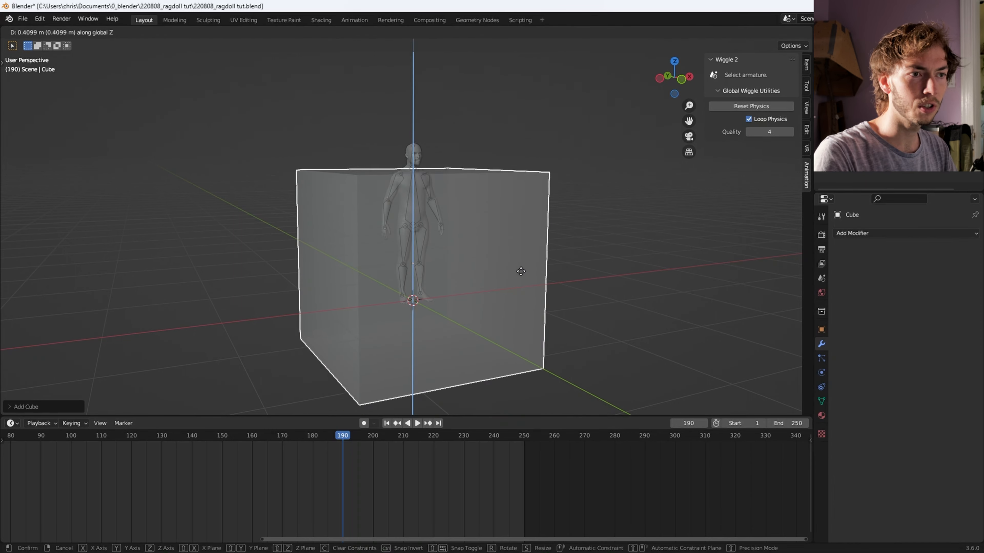
{"action": "left_click", "coordinate": [527, 246]}
{"action": "key", "text": "s"}
{"action": "key", "text": "z"}
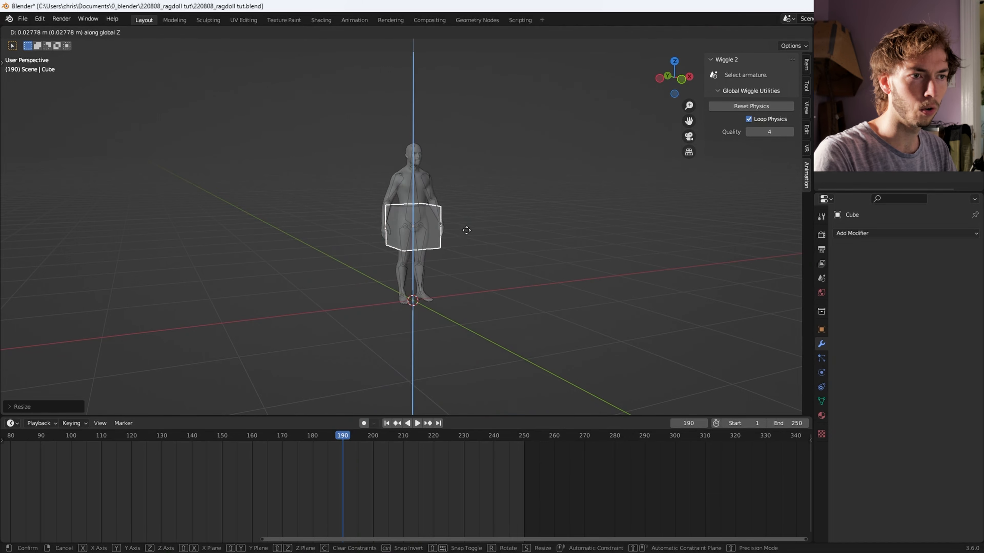
{"action": "left_click", "coordinate": [463, 215]}
Step: Reshape the cube in Edit Mode into a tall, narrow box enclosing the torso from face to upper thighs
{"action": "scroll", "coordinate": [463, 216], "scroll_direction": "up", "scroll_amount": 5}
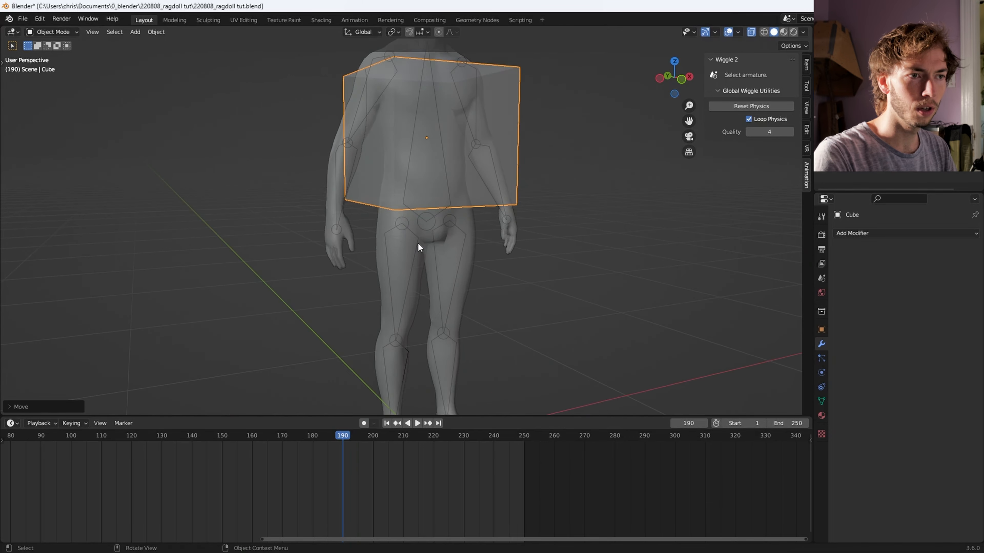
{"action": "left_click", "coordinate": [680, 79]}
{"action": "key", "text": "Tab"}
{"action": "key", "text": "Tab"}
{"action": "key", "text": "ctrl+KP_3"}
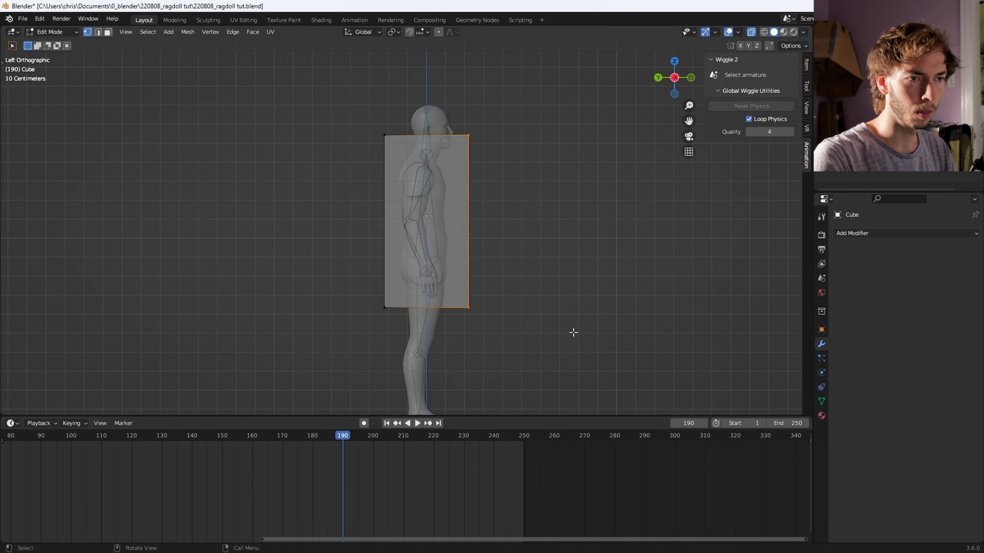
{"action": "middle_click_drag", "start_coordinate": [531, 274], "coordinate": [418, 250]}
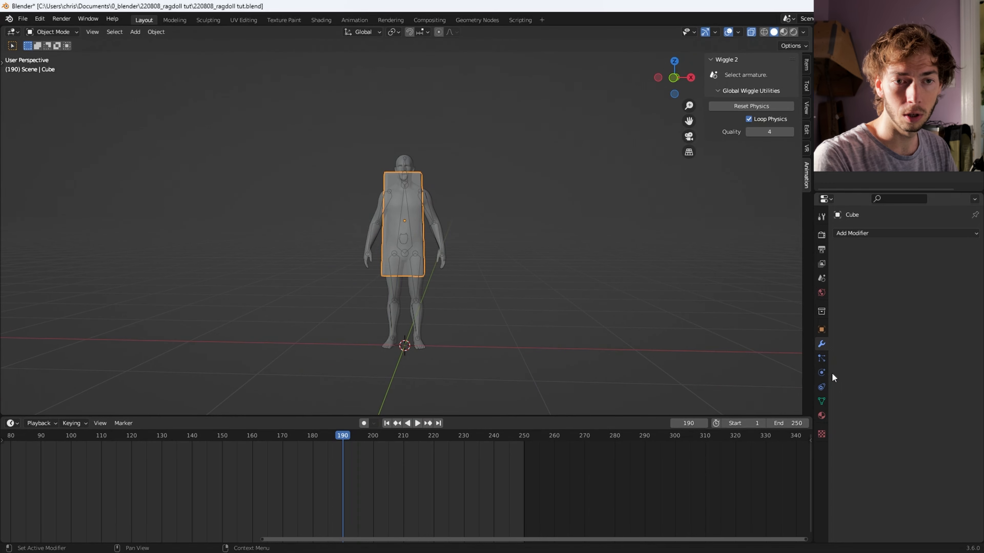
Step: Add active Rigid Body physics to the torso box and test its fall in playback, returning to the first frame
{"action": "left_click", "coordinate": [821, 373]}
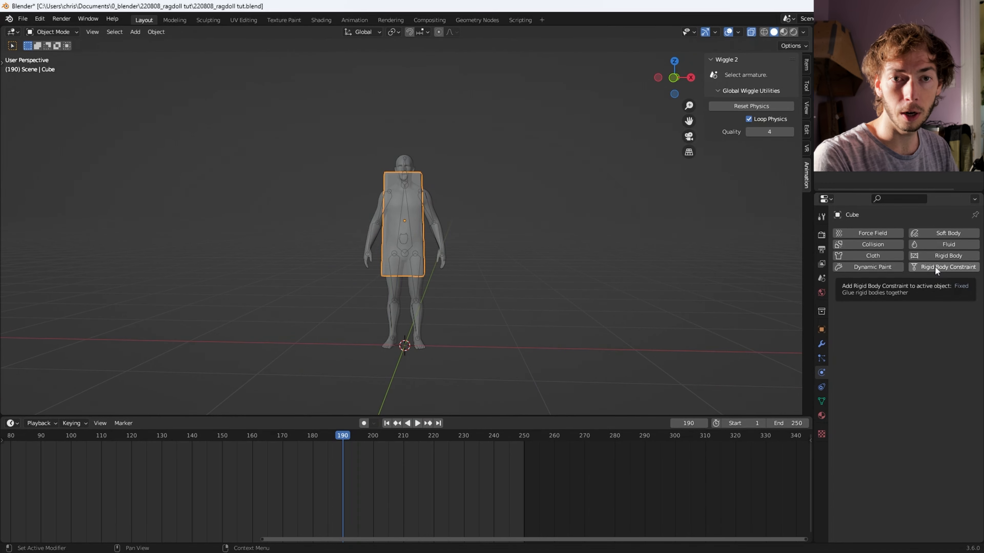
{"action": "left_click", "coordinate": [941, 256]}
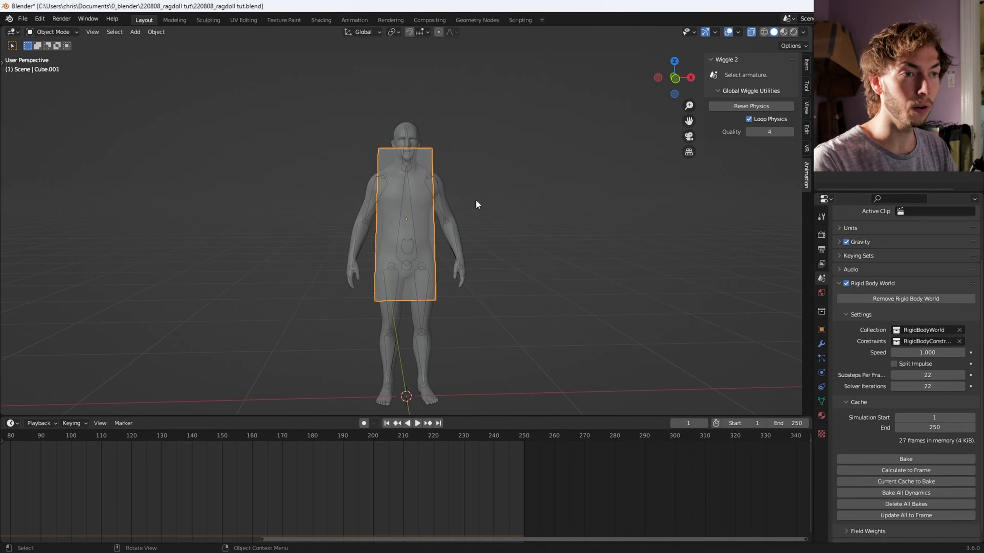
{"action": "scroll", "coordinate": [478, 204], "scroll_direction": "down", "scroll_amount": 3}
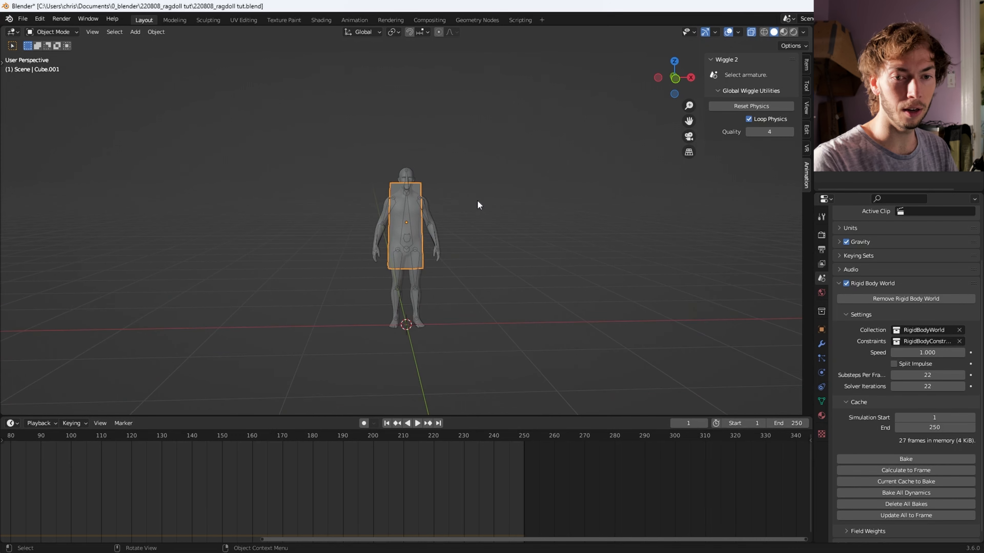
{"action": "middle_click_drag", "start_coordinate": [496, 220], "coordinate": [561, 240]}
{"action": "left_click", "coordinate": [821, 373]}
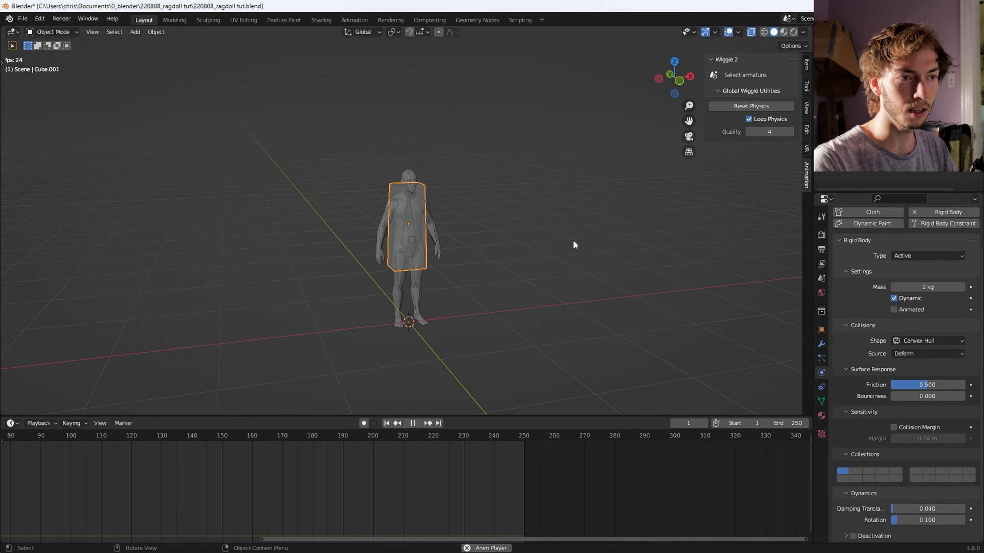
{"action": "key", "text": "space"}
{"action": "key", "text": "space"}
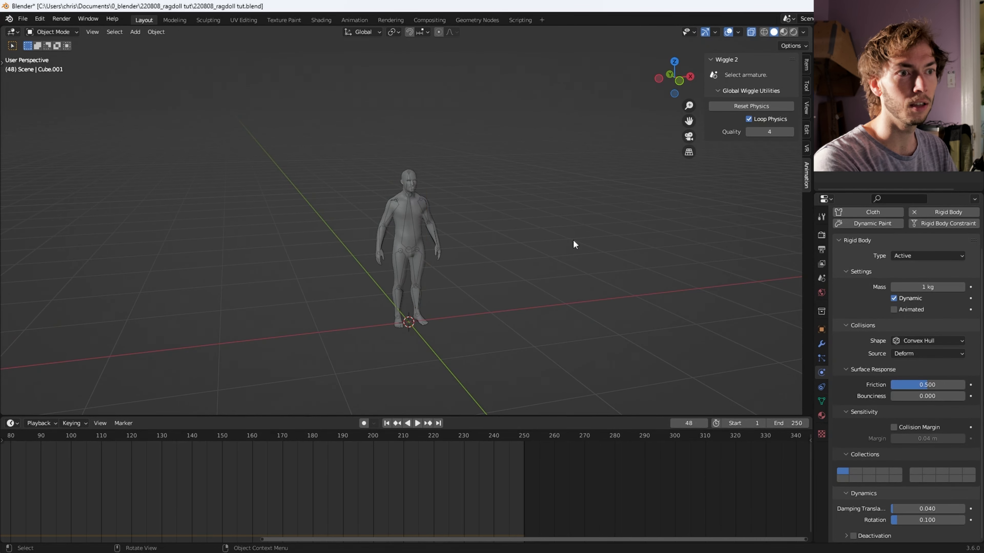
{"action": "key", "text": "shift+Left"}
Step: Parent the armature to the torso box using the Object option and briefly play the simulation to test it
{"action": "scroll", "coordinate": [534, 252], "scroll_direction": "down", "scroll_amount": 2}
{"action": "middle_click_drag", "start_coordinate": [534, 251], "coordinate": [499, 207]}
{"action": "scroll", "coordinate": [458, 230], "scroll_direction": "up", "scroll_amount": 3}
{"action": "left_click", "coordinate": [410, 231]}
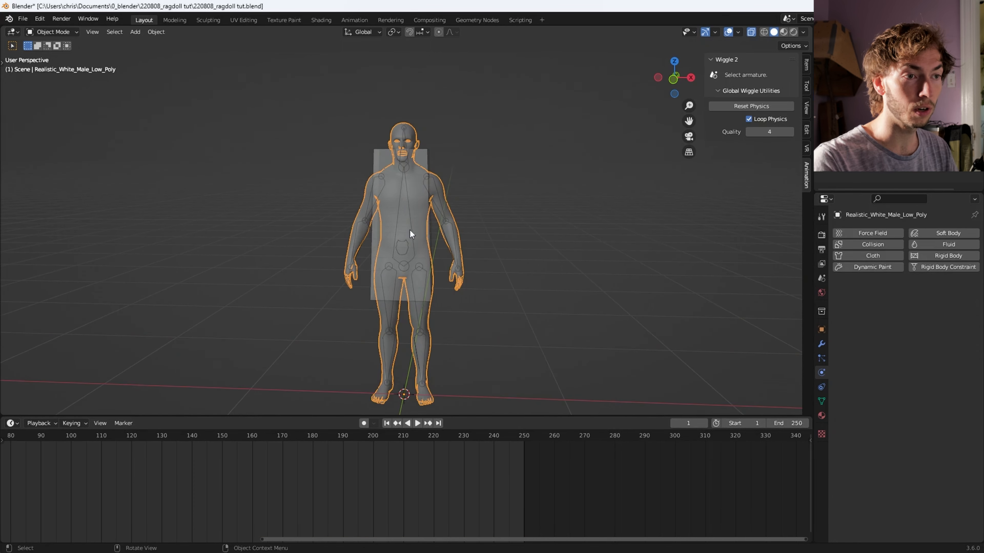
{"action": "left_click", "coordinate": [411, 229]}
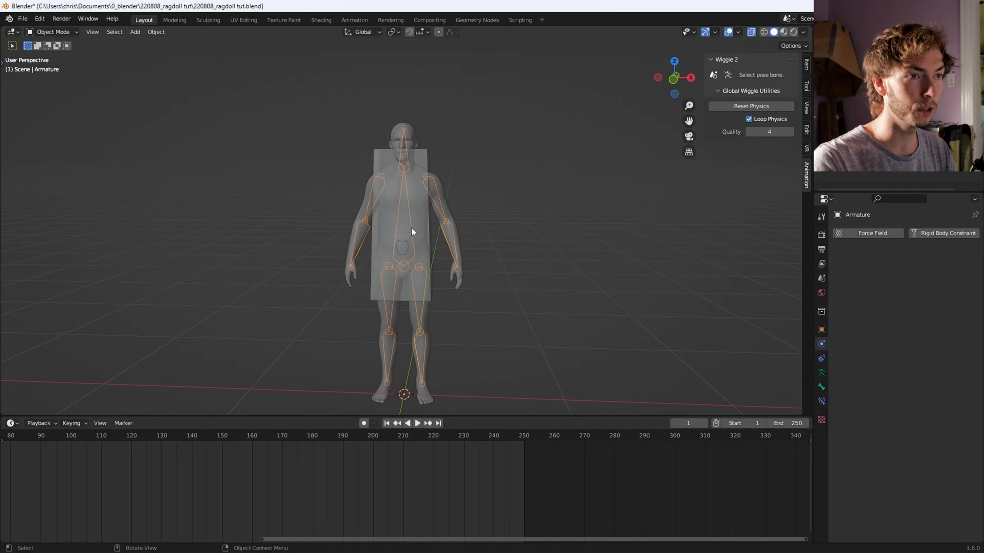
{"action": "left_click", "coordinate": [424, 162]}
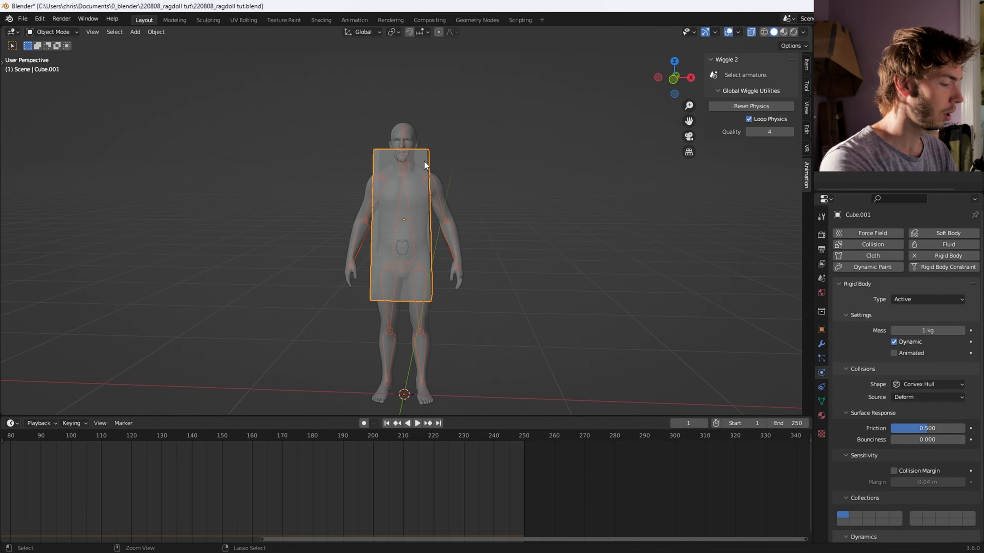
{"action": "key", "text": "ctrl+p"}
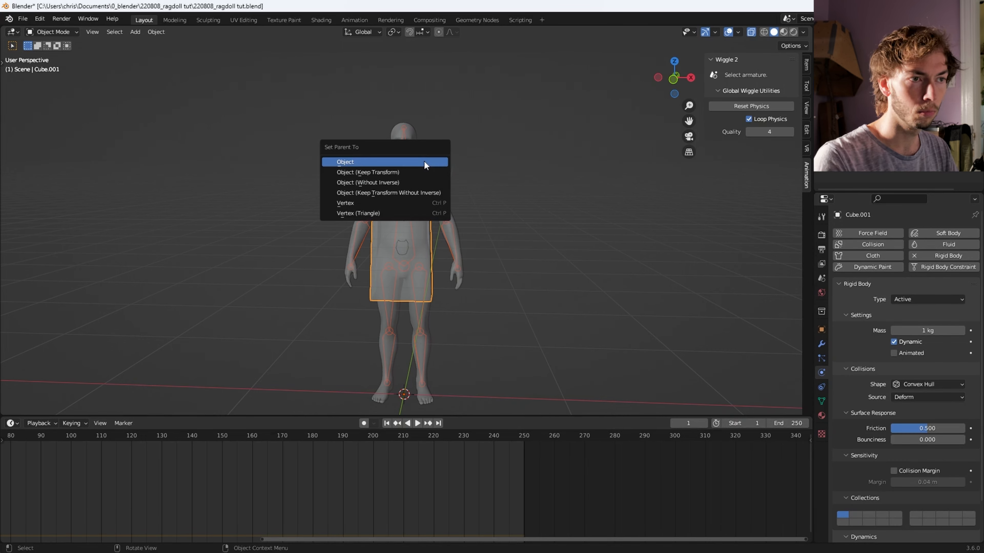
{"action": "left_click", "coordinate": [423, 161]}
{"action": "key", "text": "space"}
{"action": "key", "text": "Escape"}
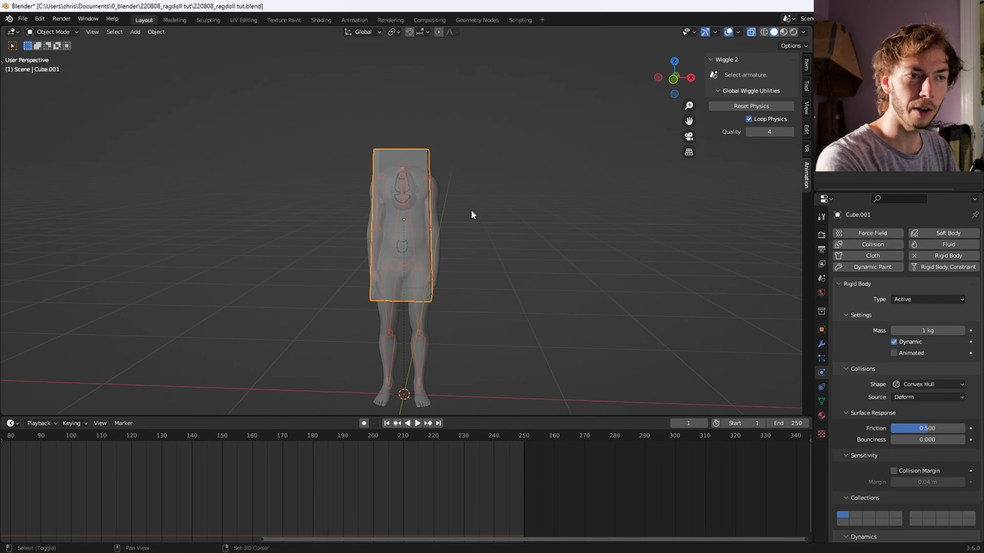
Step: Scale the plane up into a large floor and lower it along Z well below the character
{"action": "scroll", "coordinate": [447, 187], "scroll_direction": "down", "scroll_amount": 4}
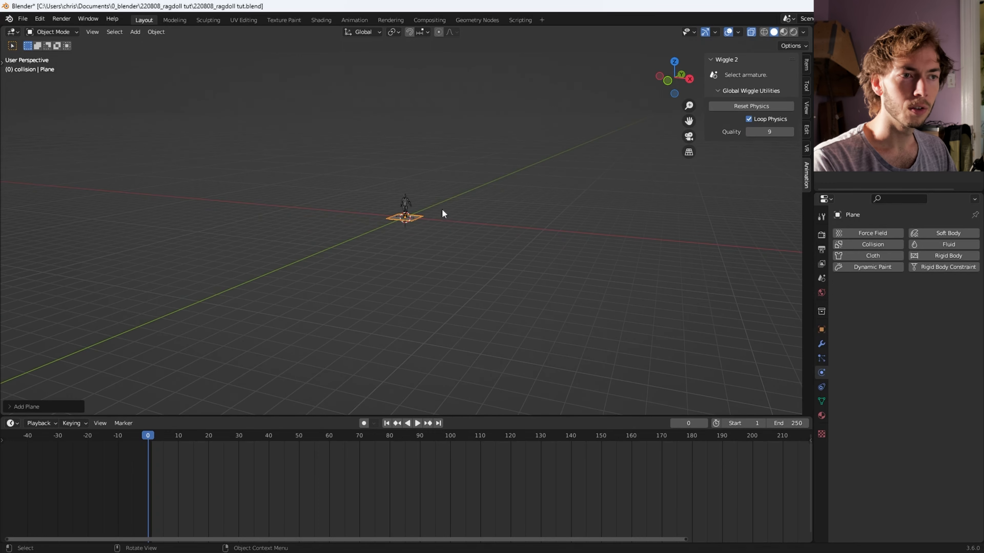
{"action": "key", "text": "s"}
{"action": "left_click", "coordinate": [211, 265]}
{"action": "key", "text": "g"}
{"action": "key", "text": "z"}
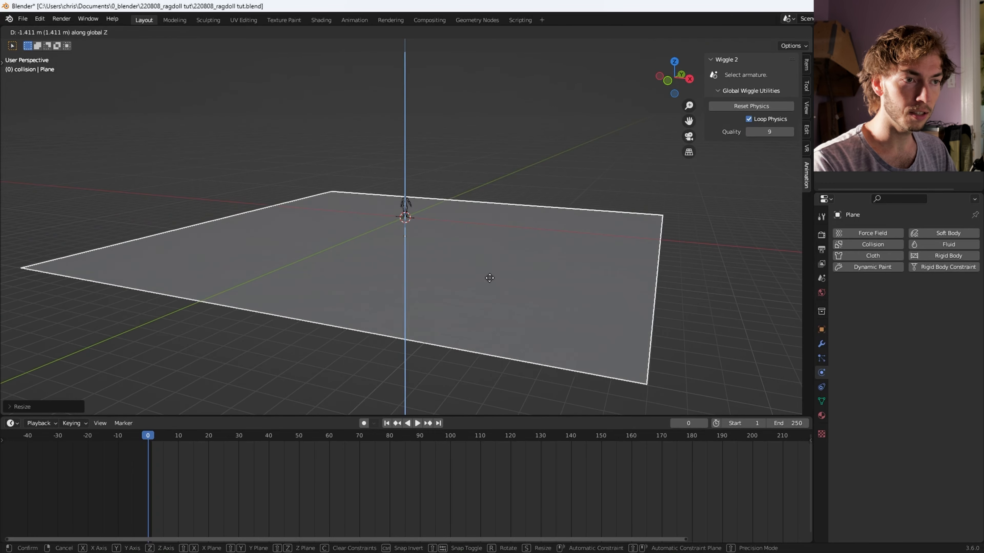
{"action": "left_click", "coordinate": [498, 319]}
{"action": "key", "text": "g"}
{"action": "key", "text": "z"}
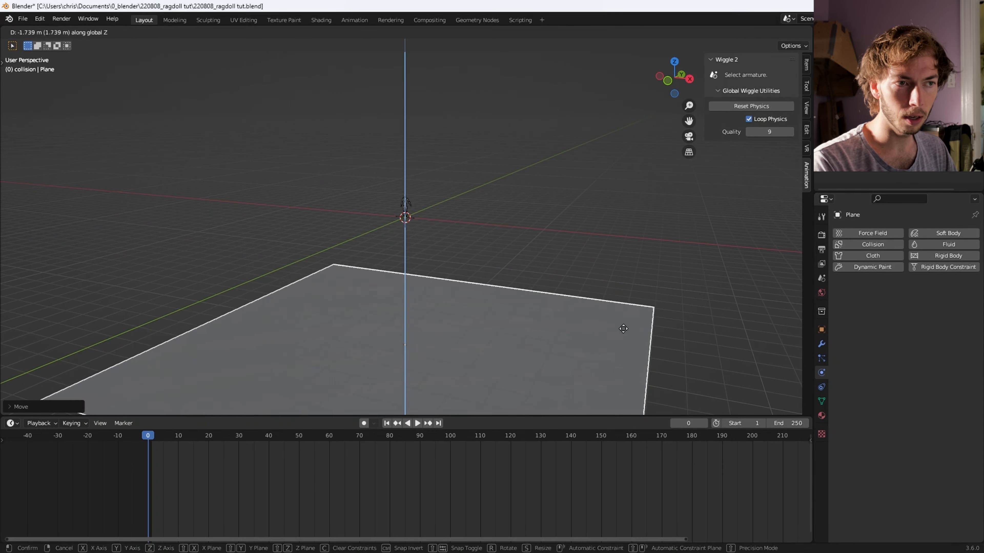
{"action": "left_click", "coordinate": [622, 328]}
Step: Add Rigid Body physics to the floor plane and set its type to Passive
{"action": "scroll", "coordinate": [621, 325], "scroll_direction": "down", "scroll_amount": 4}
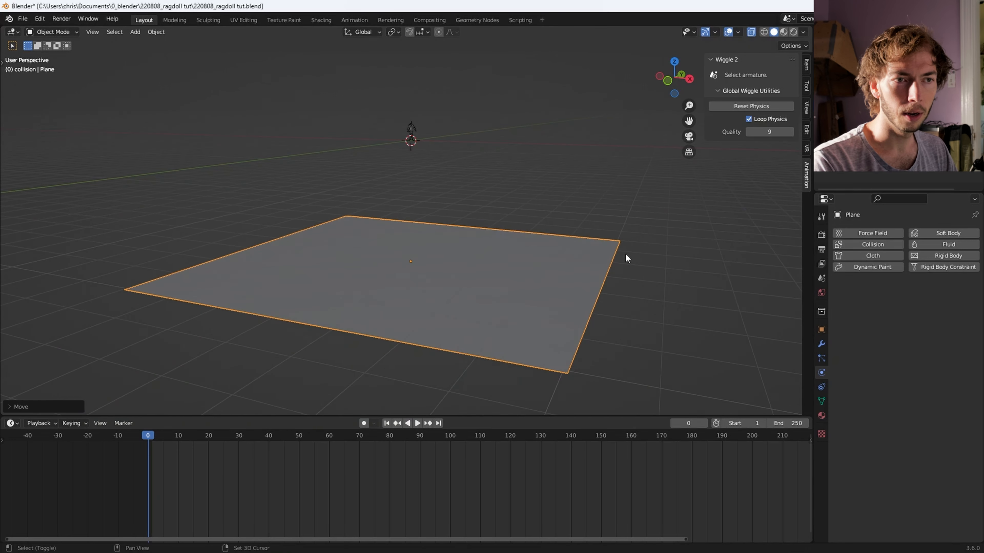
{"action": "left_click", "coordinate": [945, 255]}
{"action": "left_click", "coordinate": [911, 299]}
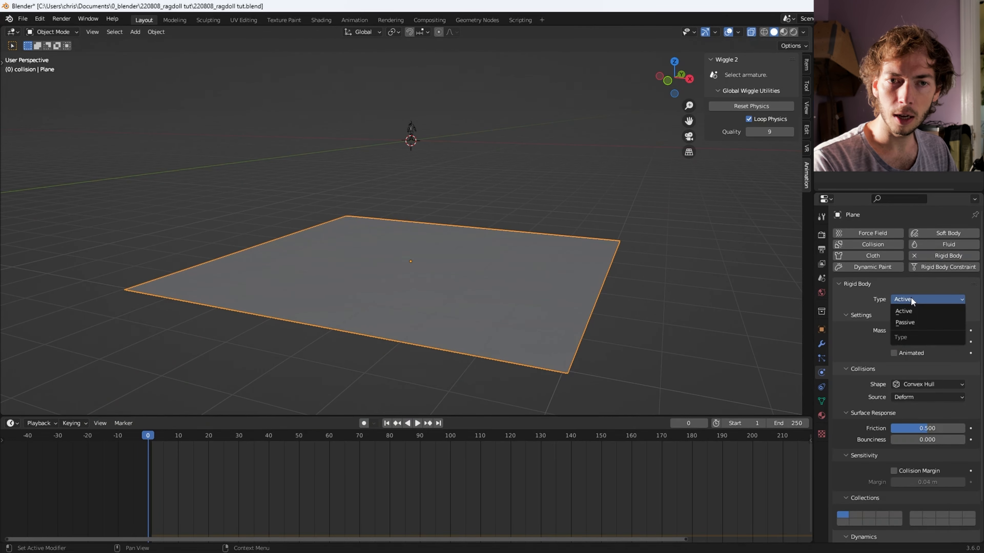
{"action": "left_click", "coordinate": [916, 322]}
Step: Select the torso box and play the simulation to watch the ragdoll drop onto the floor, cancelling playback at the end
{"action": "scroll", "coordinate": [456, 90], "scroll_direction": "up", "scroll_amount": 4}
{"action": "middle_click_drag", "start_coordinate": [425, 66], "coordinate": [418, 171], "text": "shift"}
{"action": "scroll", "coordinate": [419, 159], "scroll_direction": "up", "scroll_amount": 3}
{"action": "middle_click_drag", "start_coordinate": [419, 130], "coordinate": [411, 180], "text": "shift"}
{"action": "scroll", "coordinate": [445, 128], "scroll_direction": "up", "scroll_amount": 3}
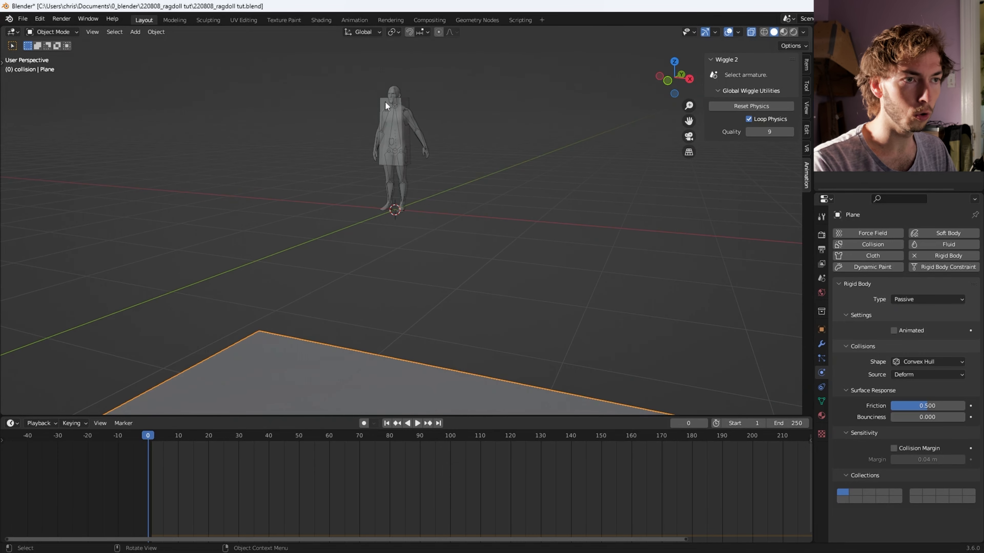
{"action": "left_click", "coordinate": [382, 104]}
{"action": "scroll", "coordinate": [466, 202], "scroll_direction": "down", "scroll_amount": 6}
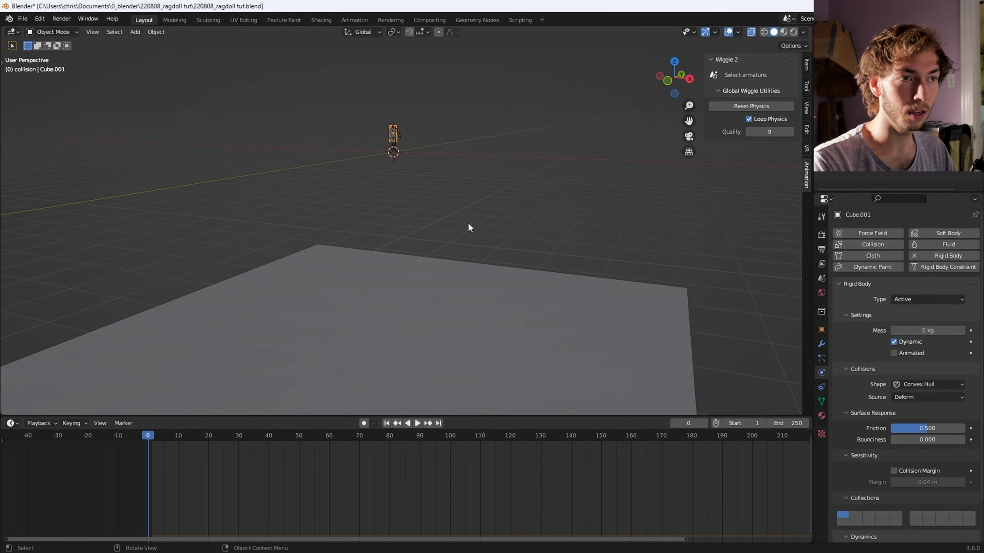
{"action": "key", "text": "space"}
{"action": "scroll", "coordinate": [431, 285], "scroll_direction": "up", "scroll_amount": 8}
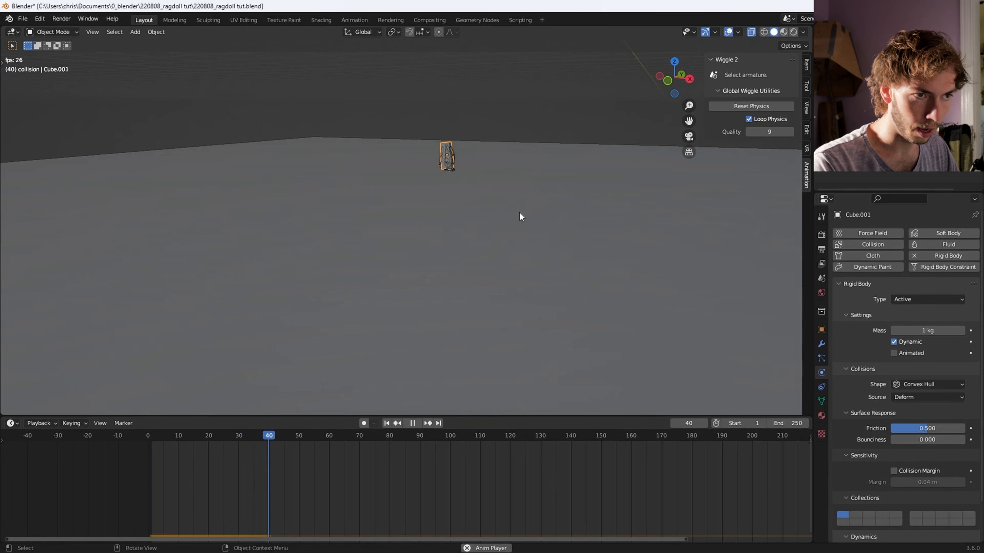
{"action": "key", "text": "Escape"}
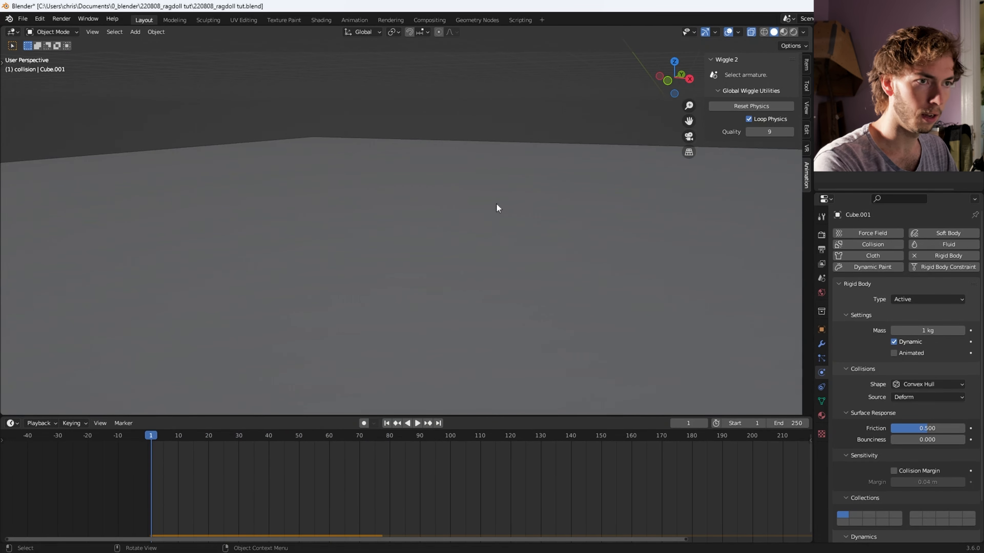
Step: Add a mesh cylinder at the character's feet and scale it down uniformly to roughly the body's width
{"action": "scroll", "coordinate": [418, 194], "scroll_direction": "down", "scroll_amount": 5}
{"action": "middle_click_drag", "start_coordinate": [429, 210], "coordinate": [446, 316]}
{"action": "key", "text": "shift+a"}
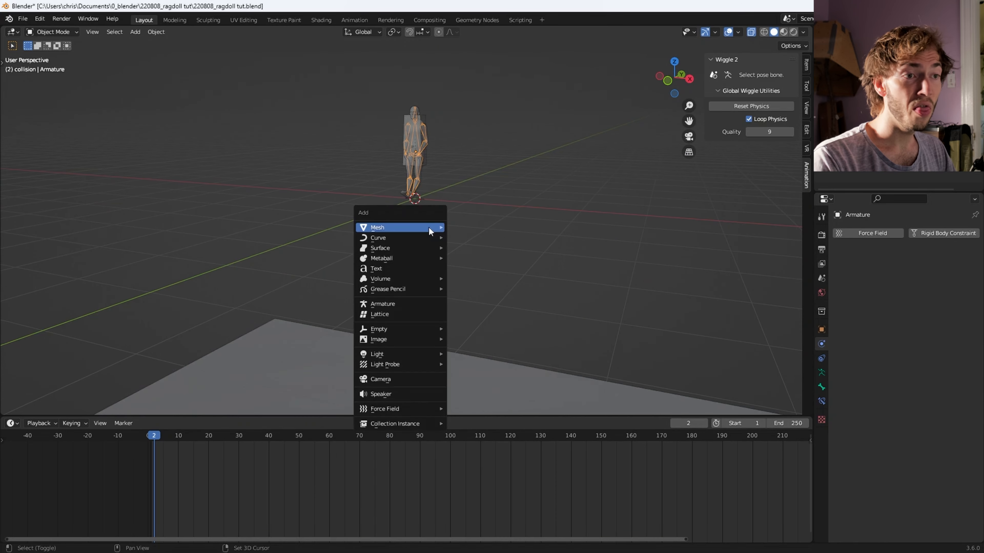
{"action": "mouse_move", "coordinate": [428, 227]}
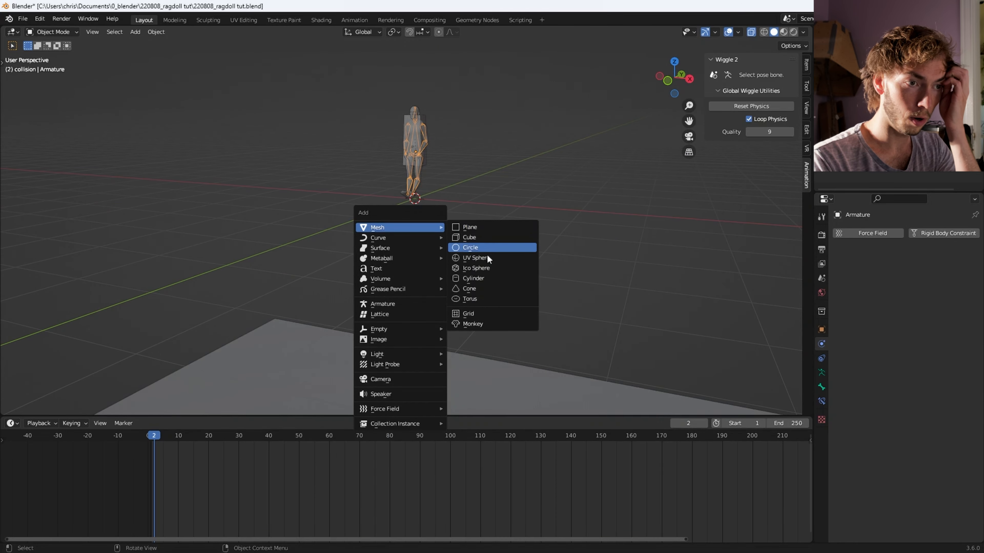
{"action": "left_click", "coordinate": [473, 278]}
{"action": "key", "text": "s"}
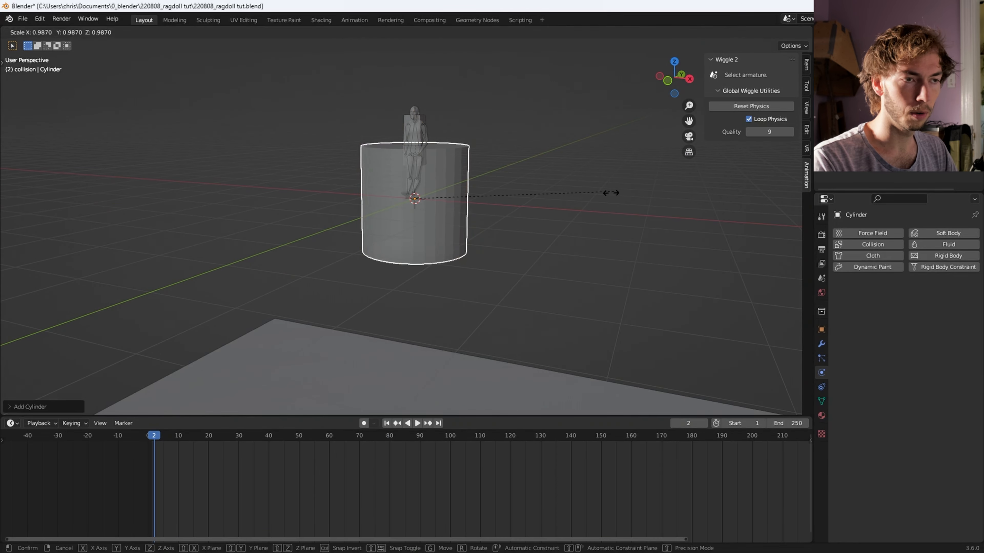
{"action": "left_click", "coordinate": [445, 207]}
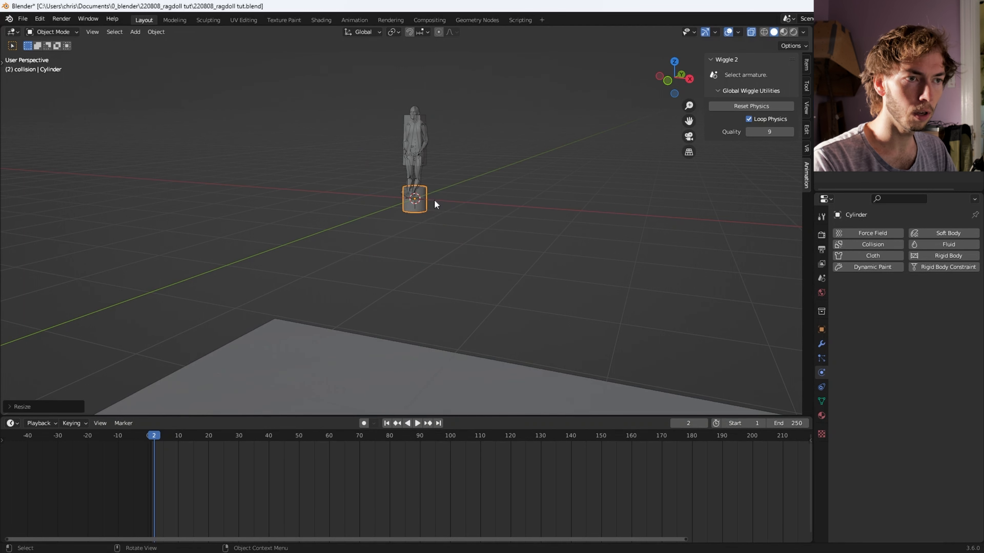
Step: Stretch the cylinder along Z into a long, thin pole
{"action": "key", "text": "s"}
{"action": "key", "text": "z"}
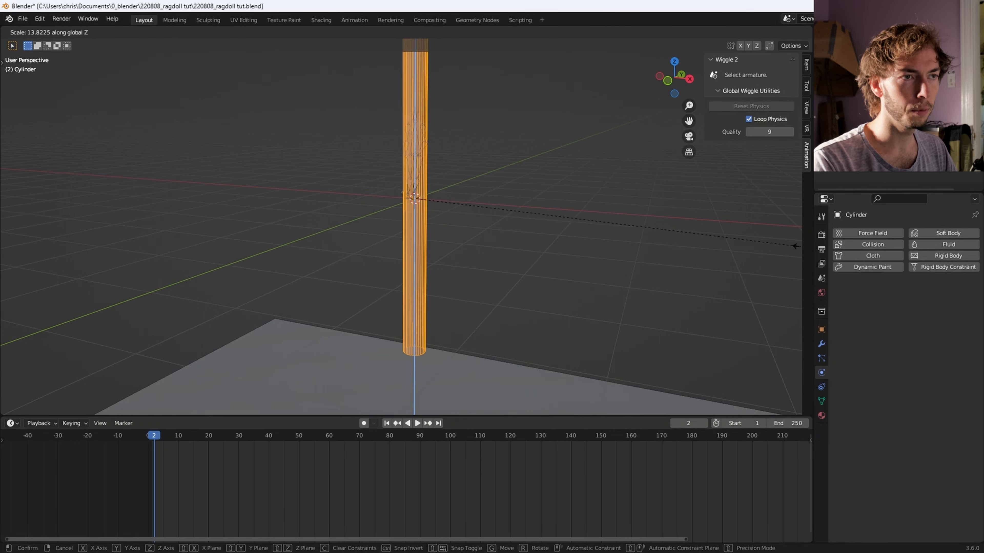
{"action": "left_click", "coordinate": [174, 271]}
{"action": "key", "text": "Tab"}
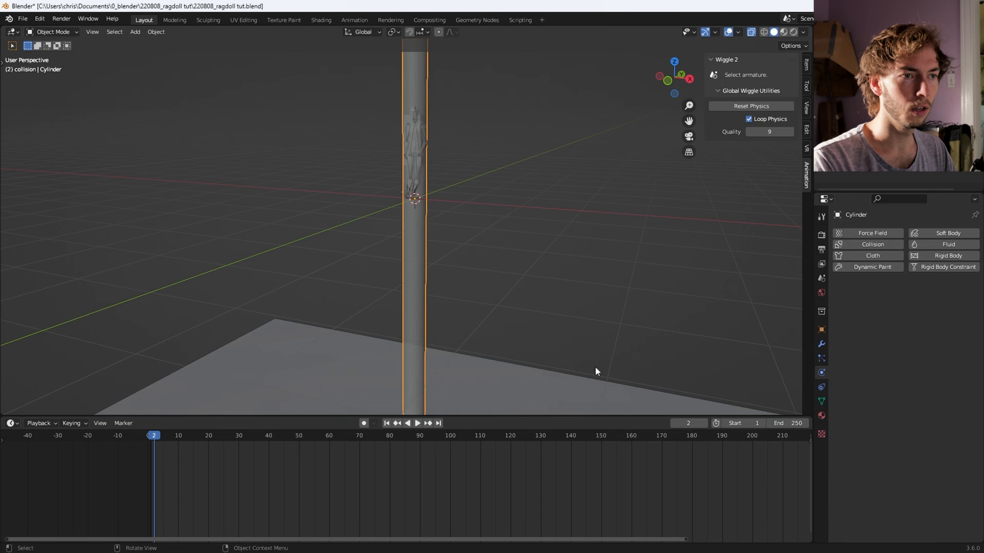
Step: Rotate the pole into a gentle slope and lower it along Z between the character and the floor
{"action": "key", "text": "r"}
{"action": "left_click", "coordinate": [587, 96]}
{"action": "key", "text": "g"}
{"action": "key", "text": "z"}
{"action": "left_click", "coordinate": [613, 222]}
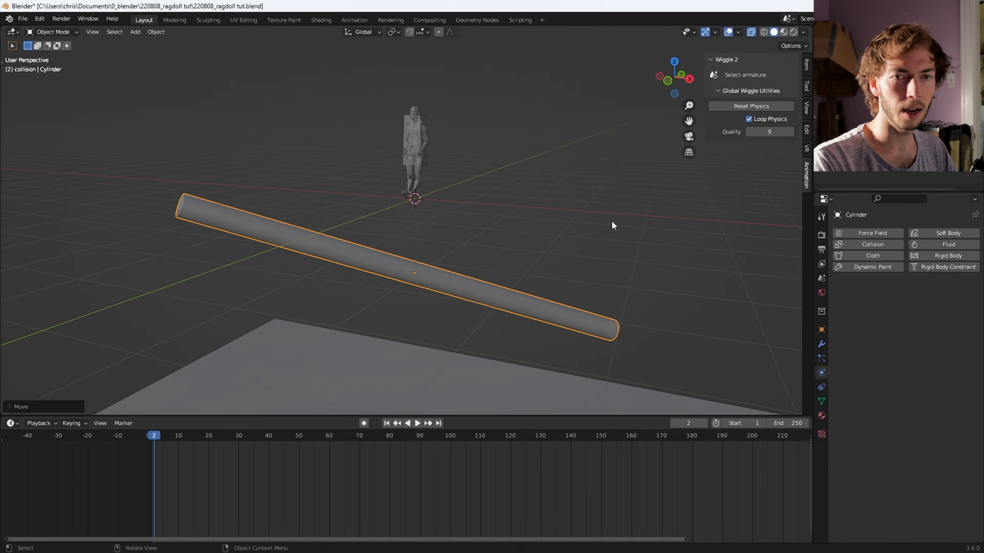
Step: Add Rigid Body physics to the pole with its type set to Passive, and play the simulation with the torso box
{"action": "left_click", "coordinate": [945, 256]}
{"action": "left_click", "coordinate": [917, 304]}
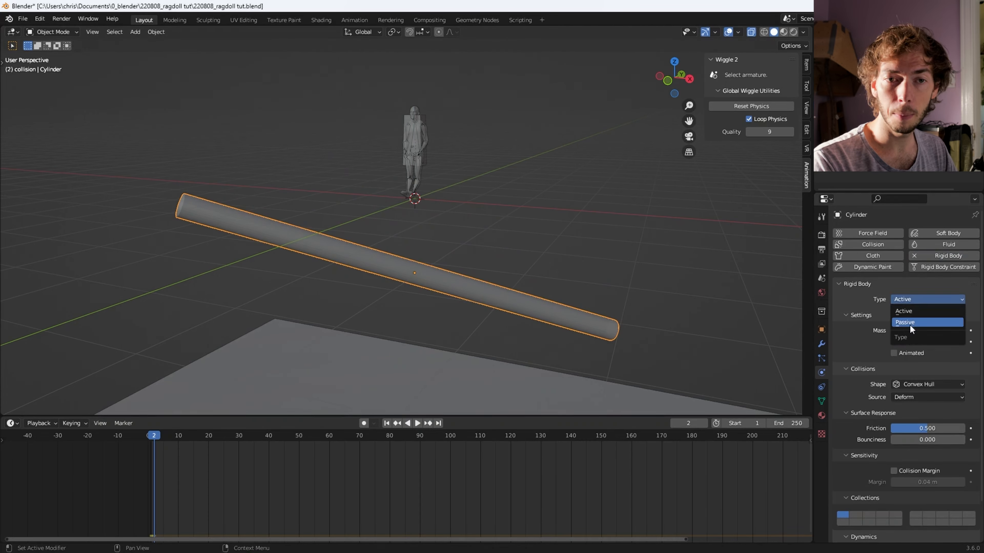
{"action": "left_click", "coordinate": [917, 327]}
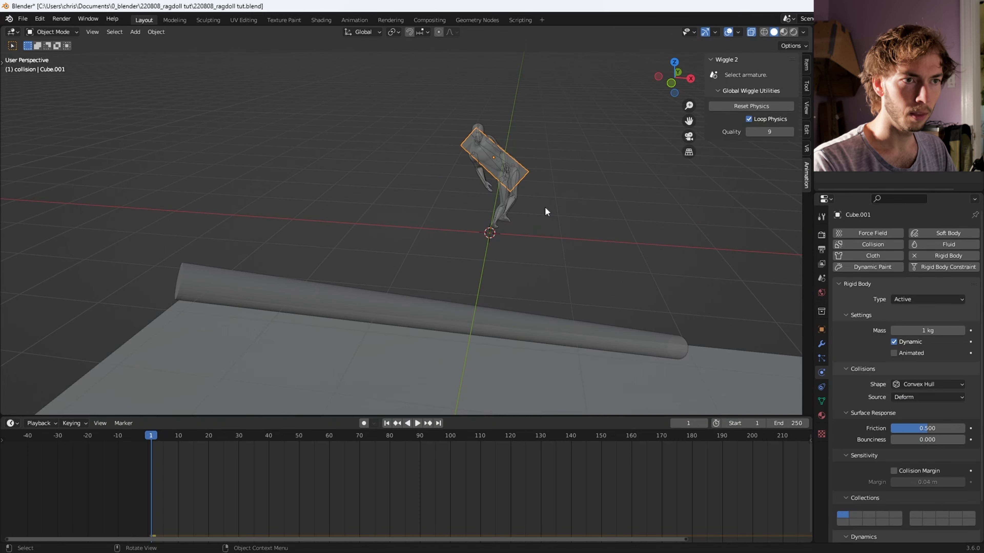
{"action": "key", "text": "space"}
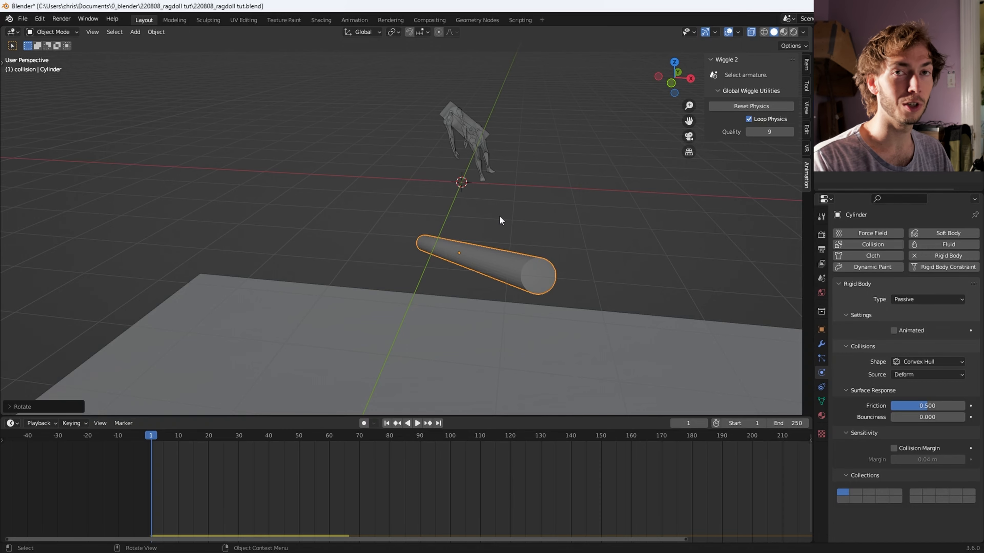
{"action": "middle_click_drag", "start_coordinate": [499, 217], "coordinate": [564, 259]}
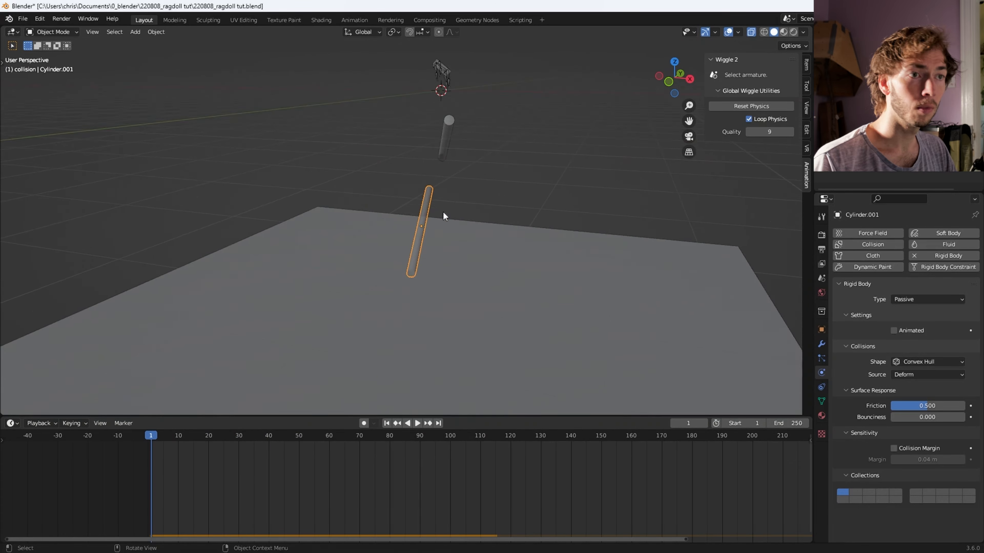
Step: Turn off X-ray display and hide the torso box around the character
{"action": "middle_click_drag", "start_coordinate": [442, 212], "coordinate": [430, 176]}
{"action": "key", "text": "alt+z"}
{"action": "scroll", "coordinate": [426, 184], "scroll_direction": "up", "scroll_amount": 3}
{"action": "middle_click_drag", "start_coordinate": [429, 175], "coordinate": [391, 321], "text": "shift"}
{"action": "scroll", "coordinate": [451, 109], "scroll_direction": "up", "scroll_amount": 4}
{"action": "left_click", "coordinate": [389, 183]}
{"action": "key", "text": "h"}
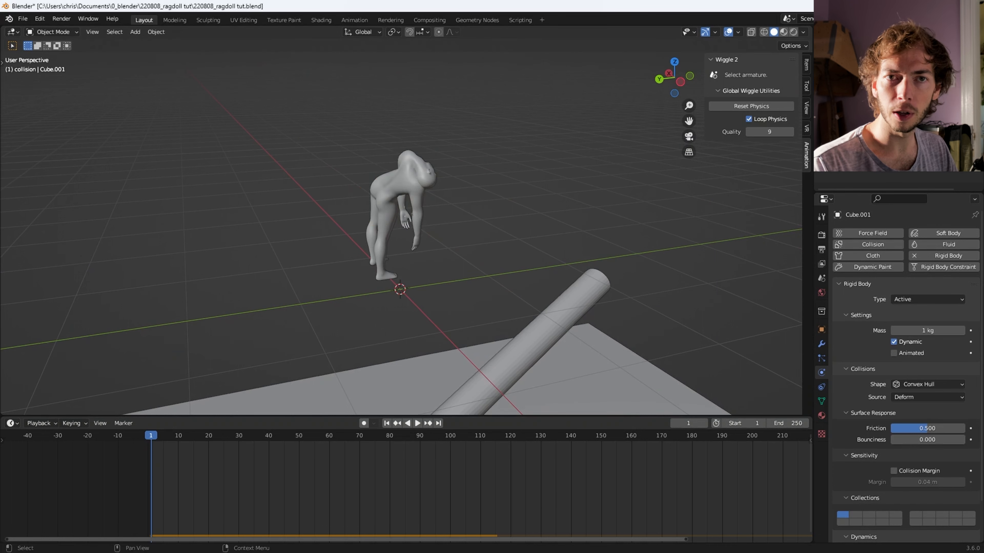
Step: Play the simulation to watch the ragdoll fall past both poles onto the floor, and cancel playback
{"action": "scroll", "coordinate": [503, 226], "scroll_direction": "down", "scroll_amount": 3}
{"action": "middle_click_drag", "start_coordinate": [509, 306], "coordinate": [517, 214], "text": "shift"}
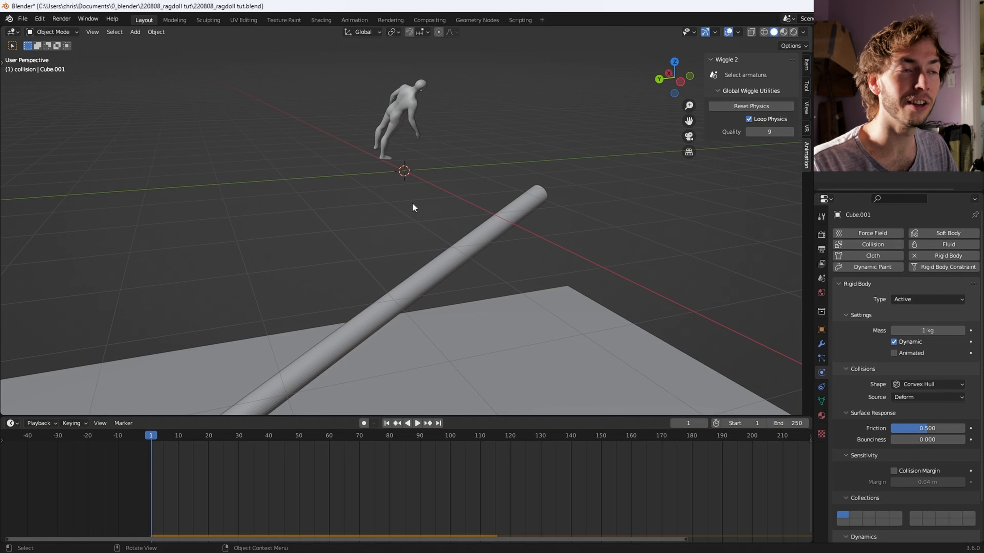
{"action": "key", "text": "space"}
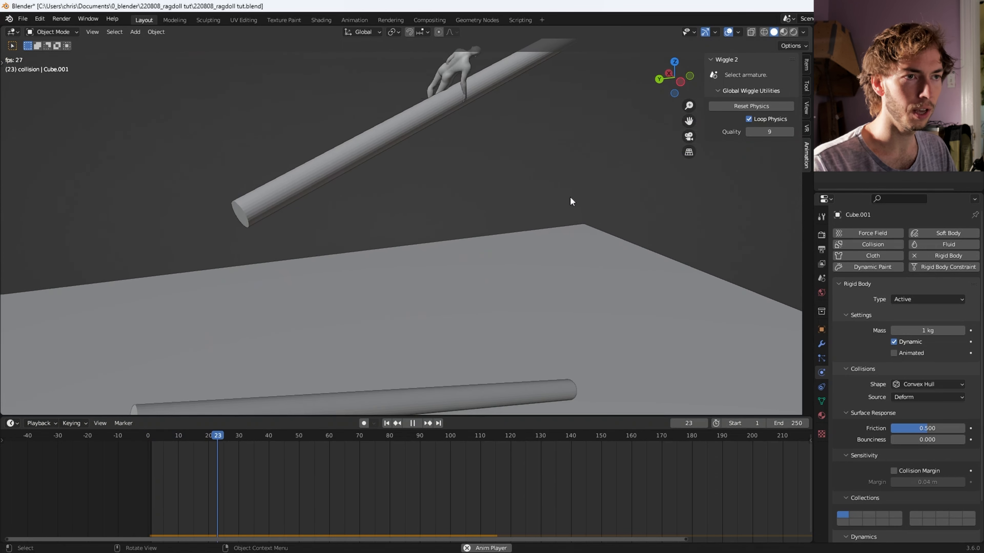
{"action": "middle_click_drag", "start_coordinate": [537, 311], "coordinate": [531, 152], "text": "shift"}
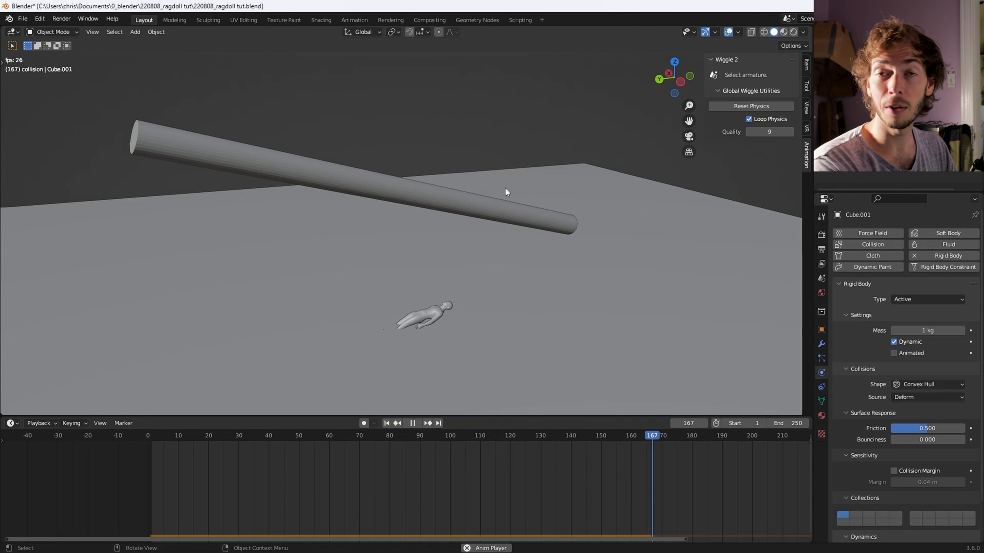
{"action": "key", "text": "Escape"}
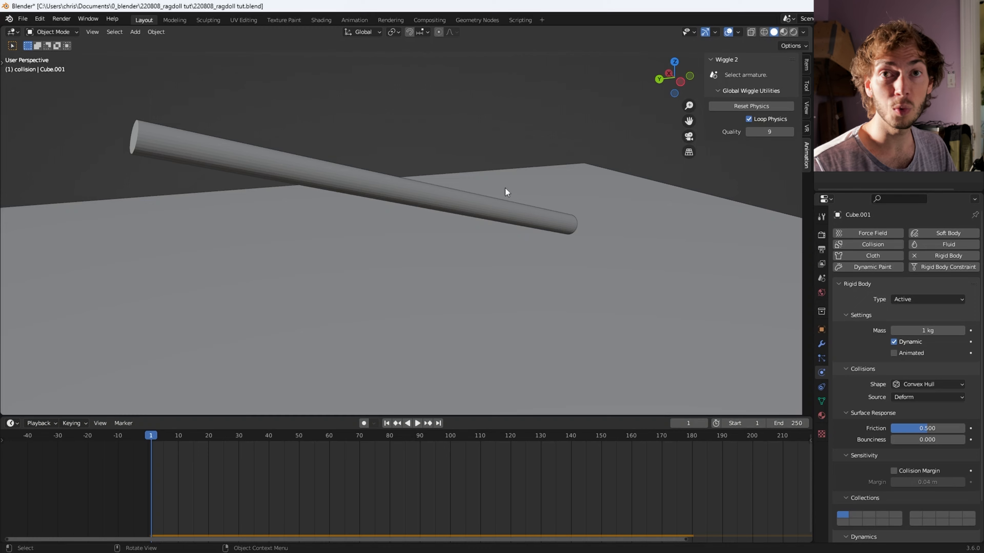
Step: Turn X-ray display back on, select the armature and switch it to Pose Mode
{"action": "scroll", "coordinate": [482, 177], "scroll_direction": "down", "scroll_amount": 1}
{"action": "middle_click_drag", "start_coordinate": [426, 146], "coordinate": [400, 241], "text": "shift"}
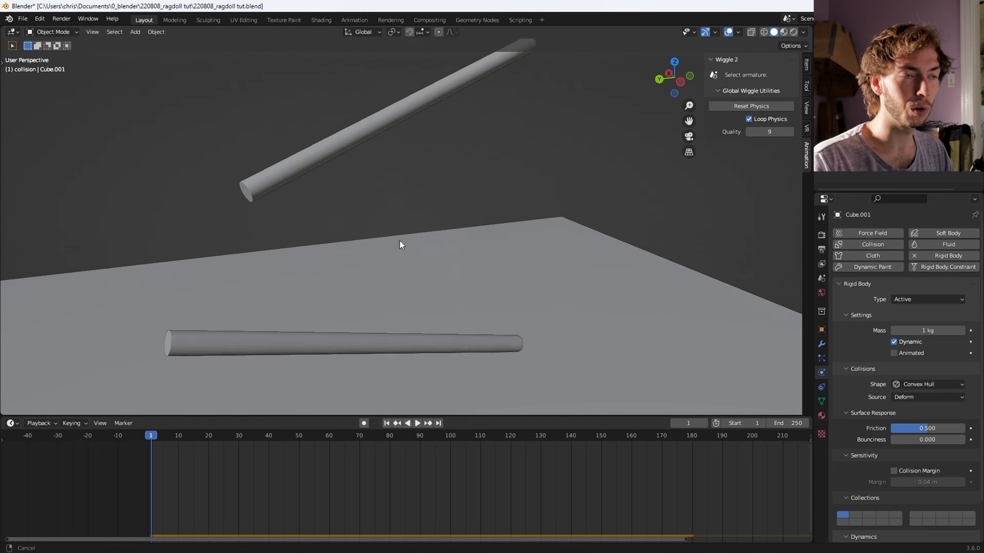
{"action": "middle_click_drag", "start_coordinate": [627, 229], "coordinate": [517, 238]}
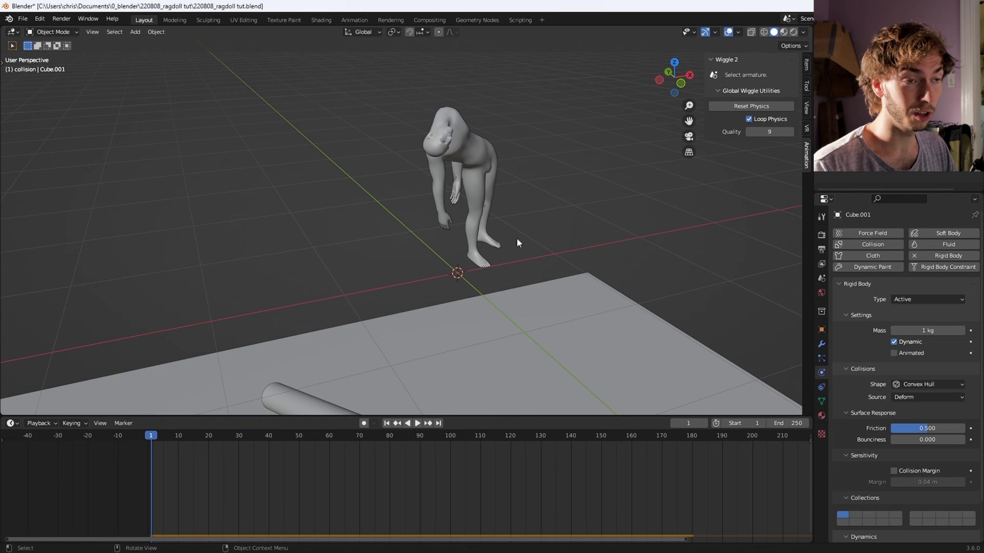
{"action": "left_click", "coordinate": [750, 32]}
{"action": "left_click", "coordinate": [457, 148]}
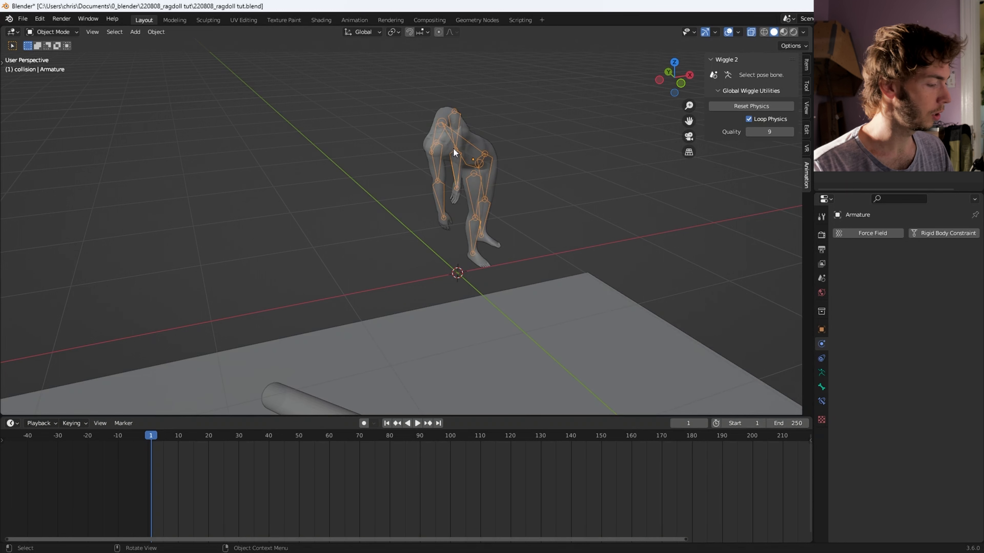
{"action": "key", "text": "ctrl+Tab"}
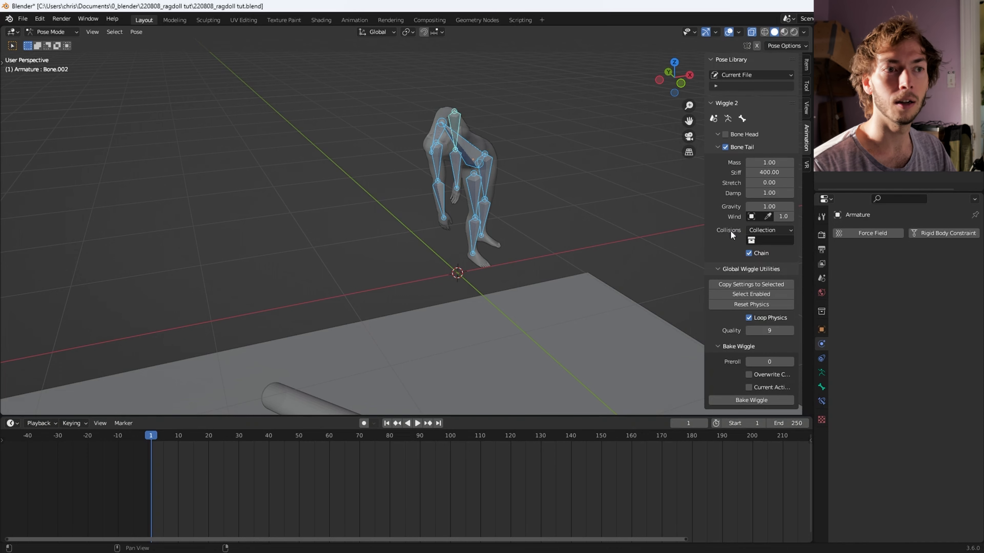
Step: Return to Object Mode and select the floor plane to review the objects in the collision collection
{"action": "middle_click_drag", "start_coordinate": [596, 196], "coordinate": [496, 248]}
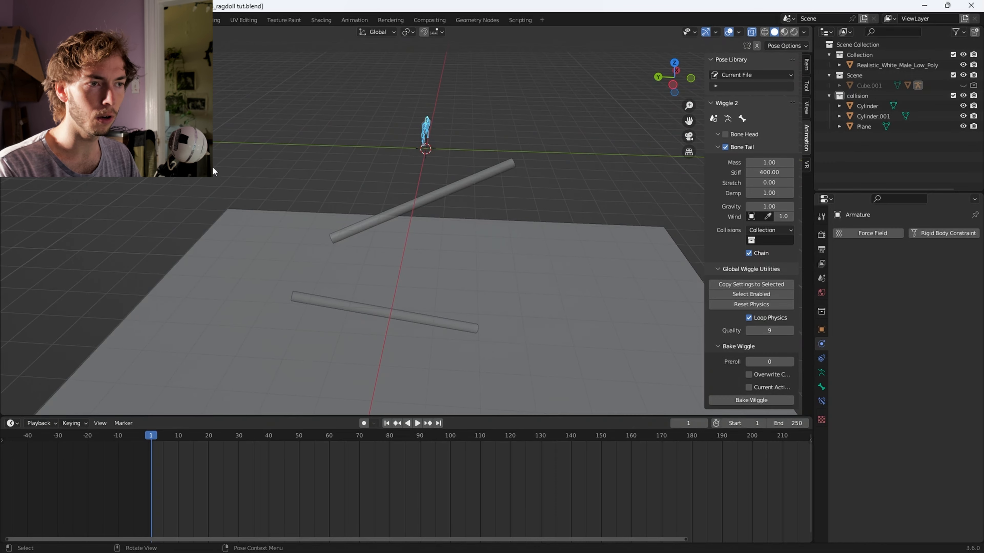
{"action": "key", "text": "ctrl+Tab"}
{"action": "left_click", "coordinate": [256, 260]}
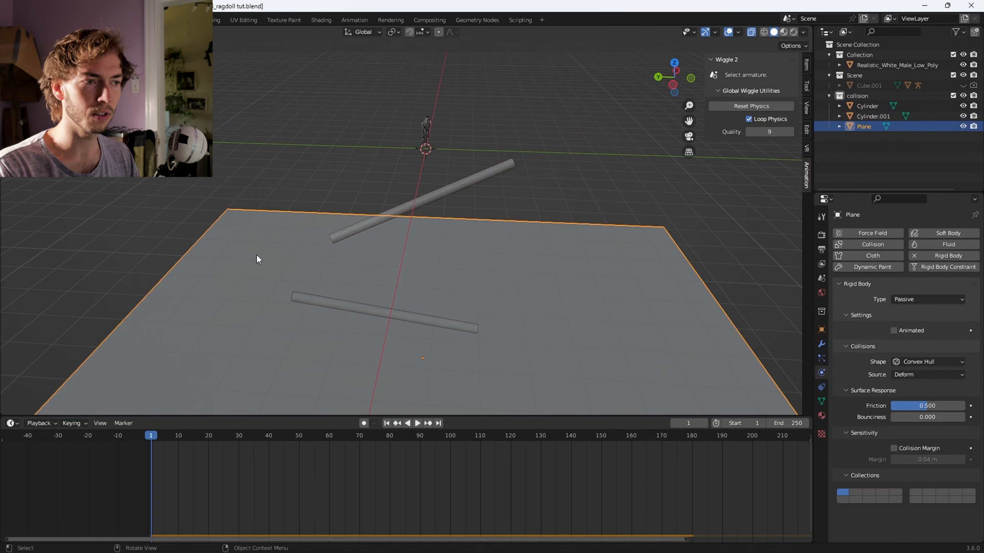
{"action": "key", "text": "ctrl+Tab"}
{"action": "key", "text": "Escape"}
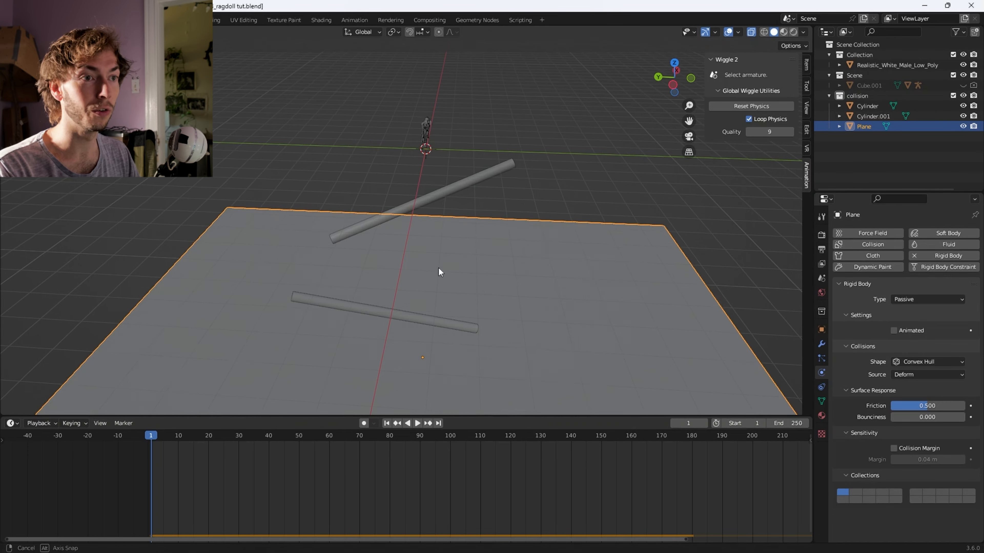
Step: Select the armature, switch to Pose Mode and set the active bone's Wiggle 2 Collisions collection to "collision"
{"action": "middle_click_drag", "start_coordinate": [442, 273], "coordinate": [427, 160]}
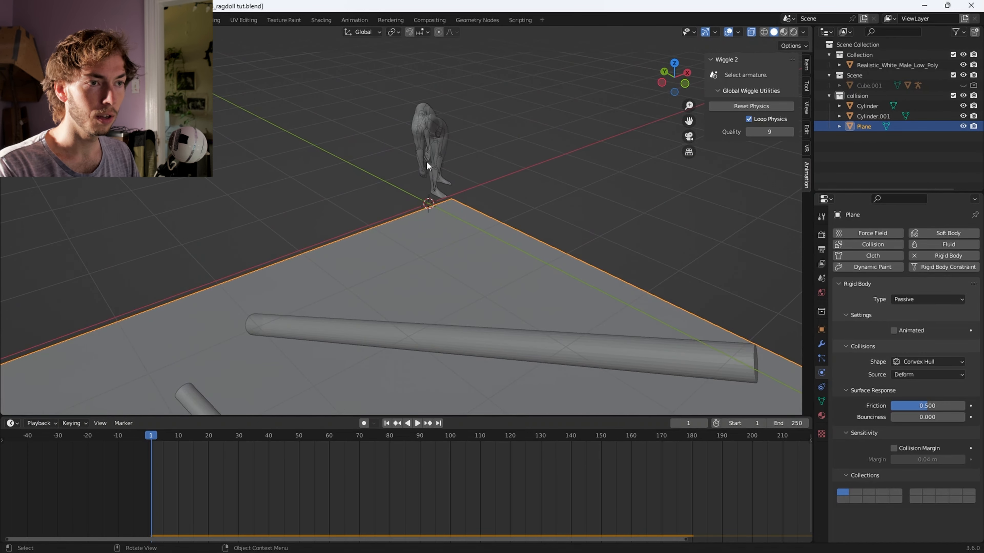
{"action": "left_click", "coordinate": [428, 147]}
{"action": "key", "text": "ctrl+Tab"}
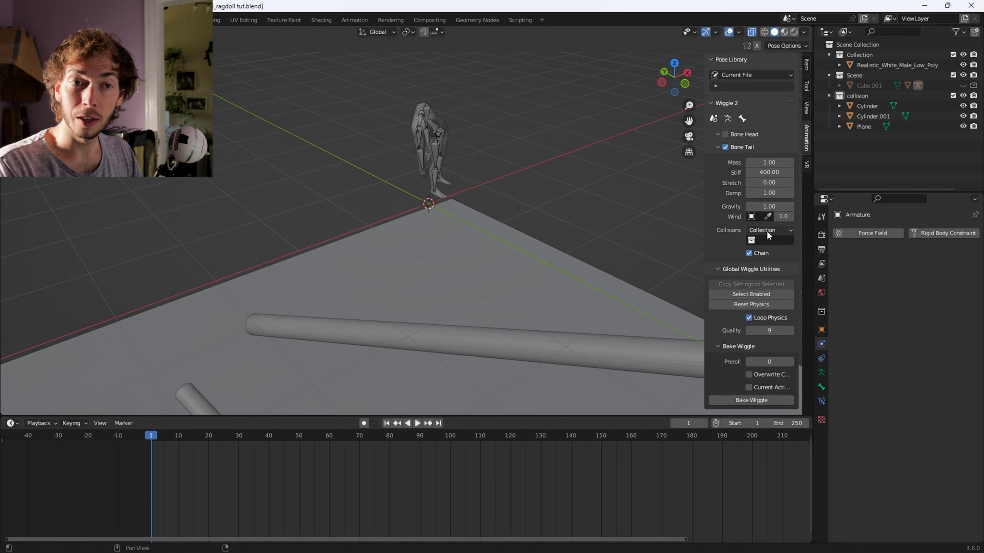
{"action": "left_click", "coordinate": [771, 240]}
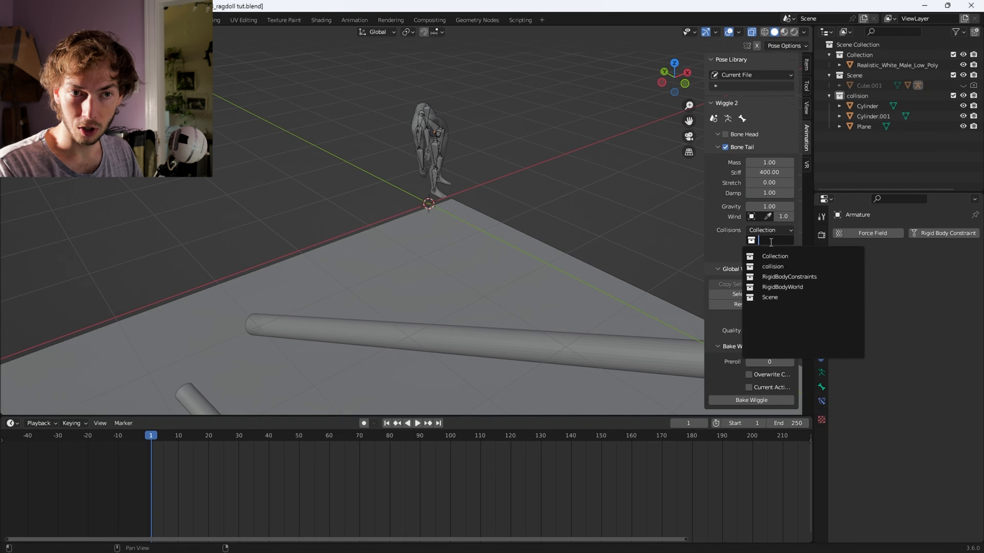
{"action": "left_click", "coordinate": [772, 266]}
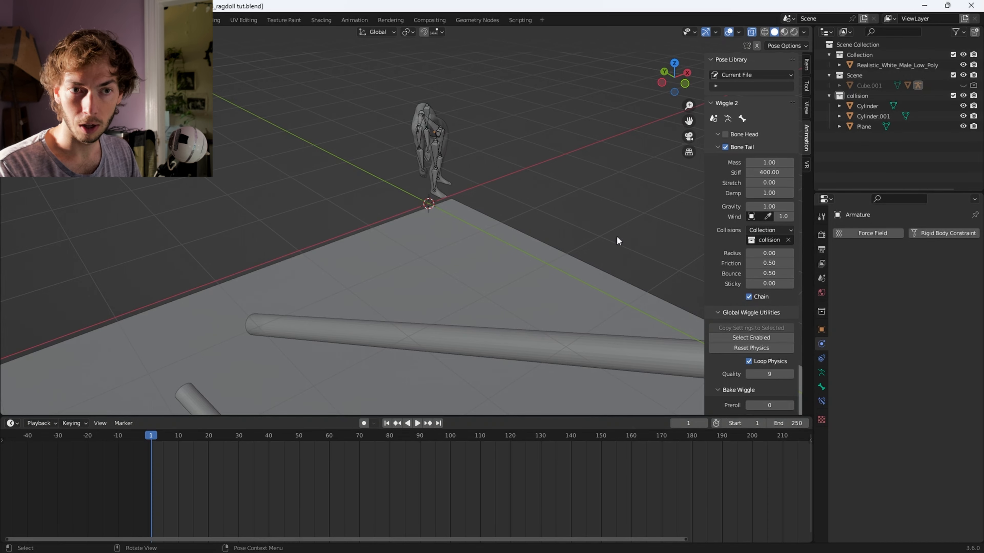
Step: Play the simulation to check the ragdoll against the poles and floor, pausing at frame 86
{"action": "middle_click_drag", "start_coordinate": [575, 256], "coordinate": [478, 229]}
{"action": "key", "text": "space"}
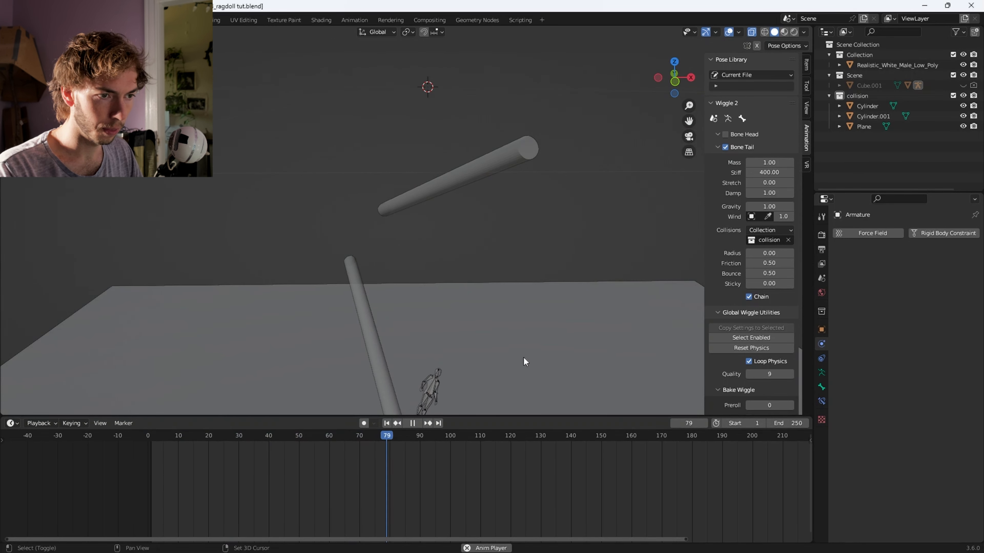
{"action": "middle_click_drag", "start_coordinate": [525, 360], "coordinate": [487, 179], "text": "shift"}
{"action": "key", "text": "space"}
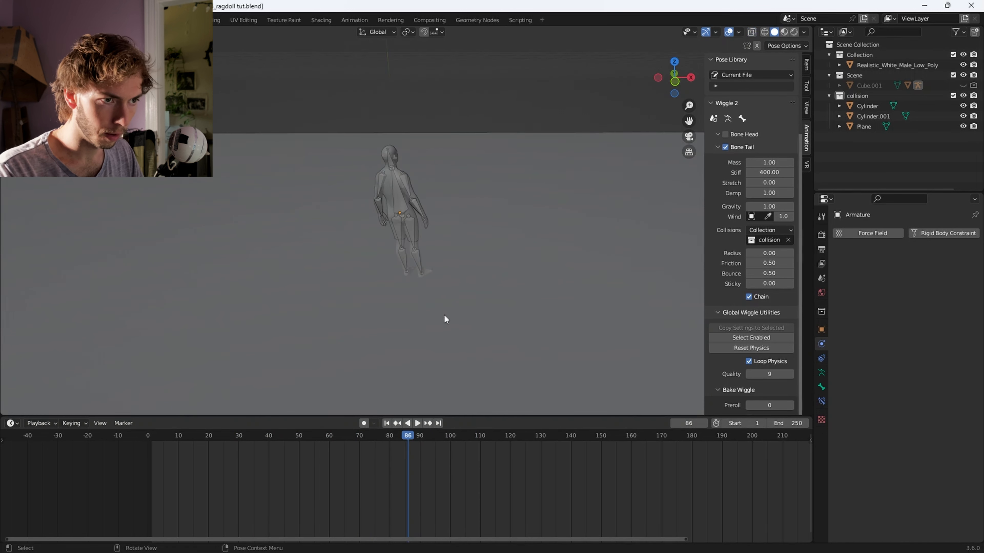
{"action": "key", "text": "shift+ctrl+space"}
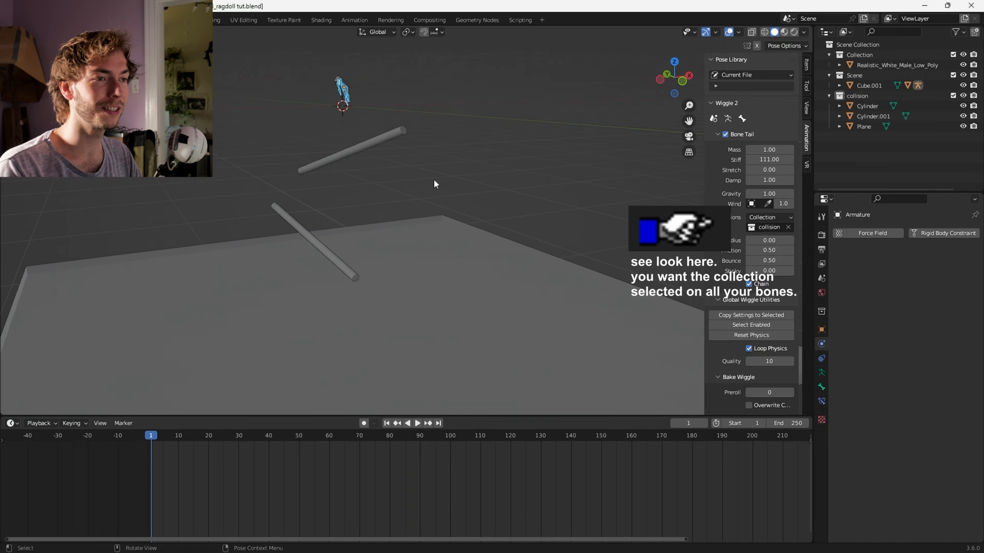
Step: Follow the falling ragdoll down to the floor during playback and inspect its landing up close, cancelling playback at the end
{"action": "middle_click_drag", "start_coordinate": [456, 320], "coordinate": [433, 217], "text": "shift"}
{"action": "middle_click_drag", "start_coordinate": [457, 277], "coordinate": [371, 140], "text": "shift"}
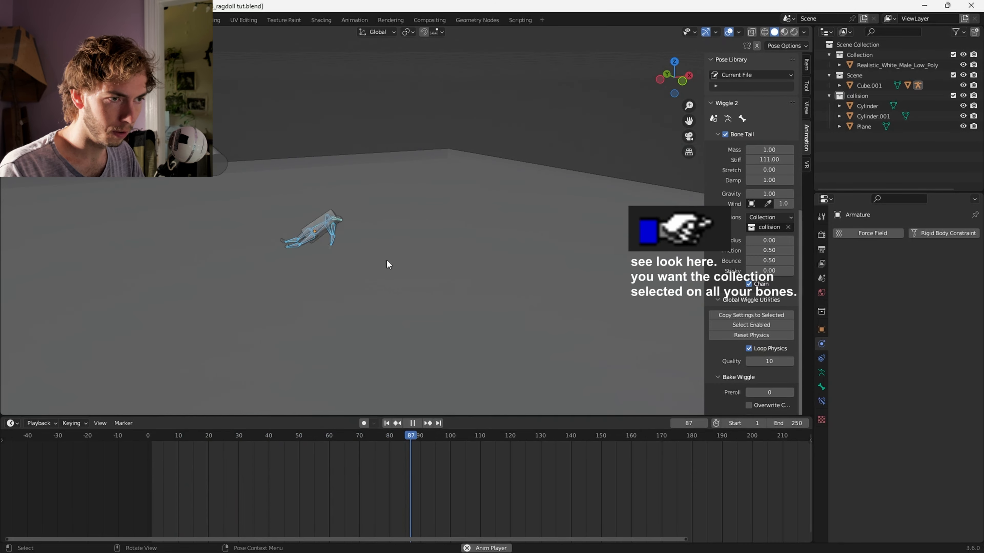
{"action": "scroll", "coordinate": [335, 296], "scroll_direction": "up", "scroll_amount": 5}
{"action": "middle_click_drag", "start_coordinate": [334, 296], "coordinate": [413, 234], "text": "shift"}
{"action": "scroll", "coordinate": [412, 235], "scroll_direction": "up", "scroll_amount": 3}
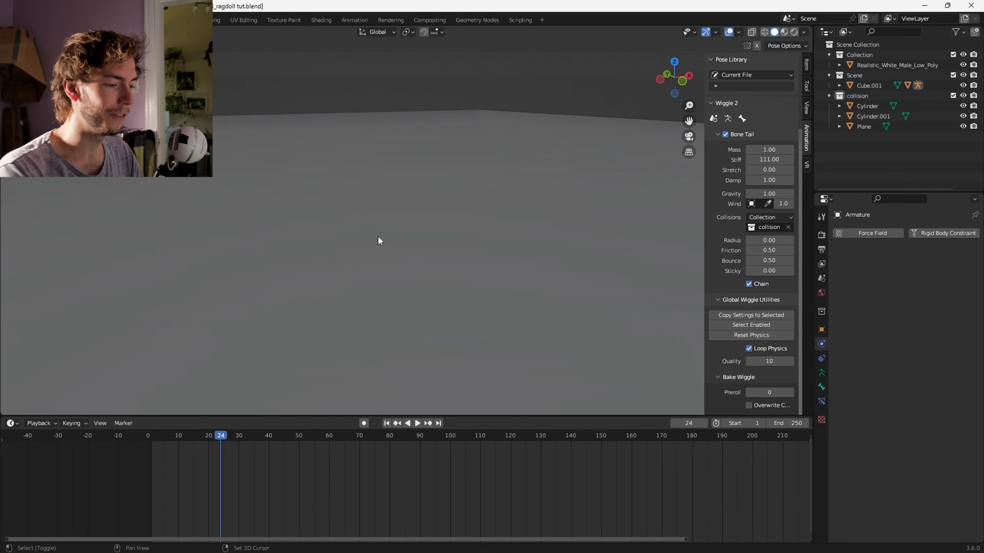
{"action": "key", "text": "Escape"}
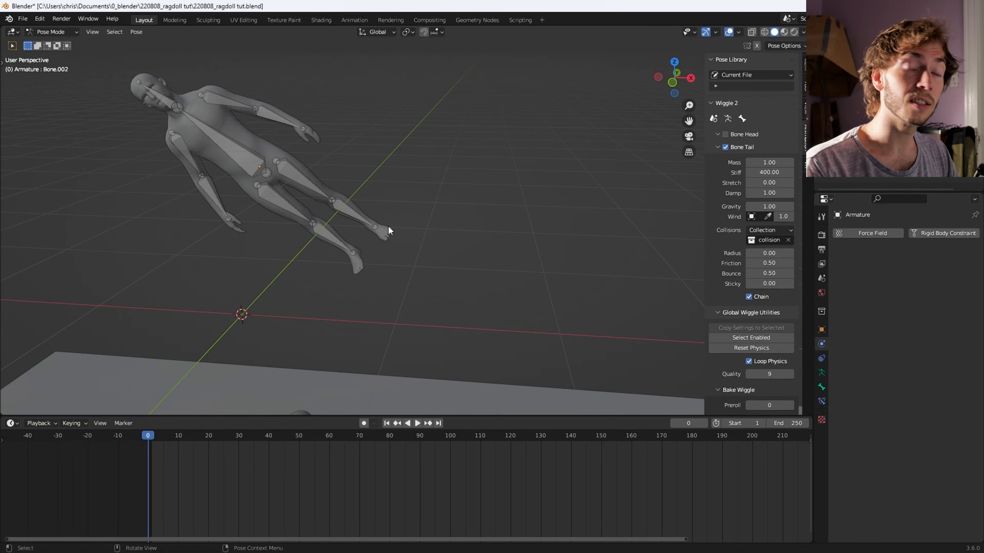
Step: Select the leg, arm and head bones together and set their Wiggle 2 bone tail stiffness to 111
{"action": "left_click", "coordinate": [302, 175]}
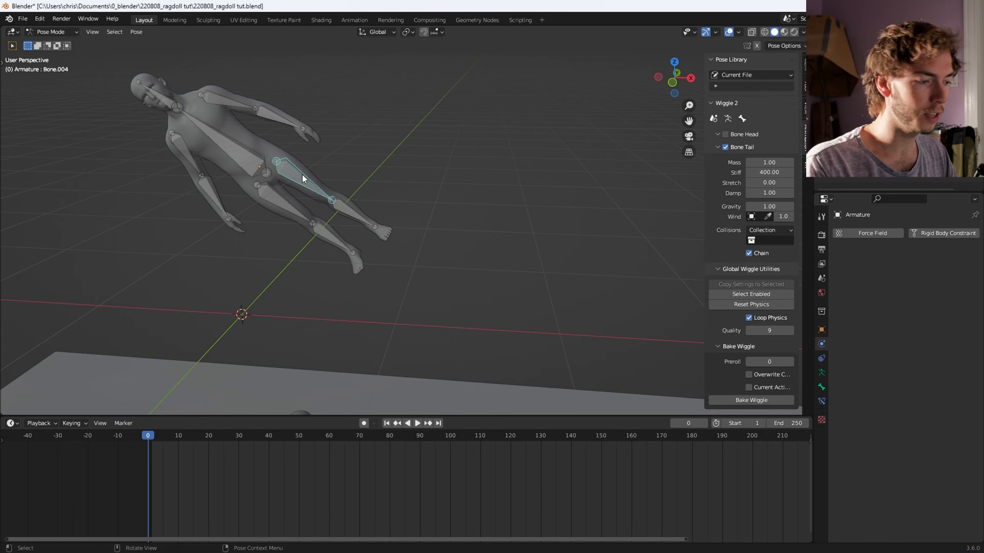
{"action": "key", "text": "Right"}
{"action": "left_click", "coordinate": [272, 200], "text": "shift"}
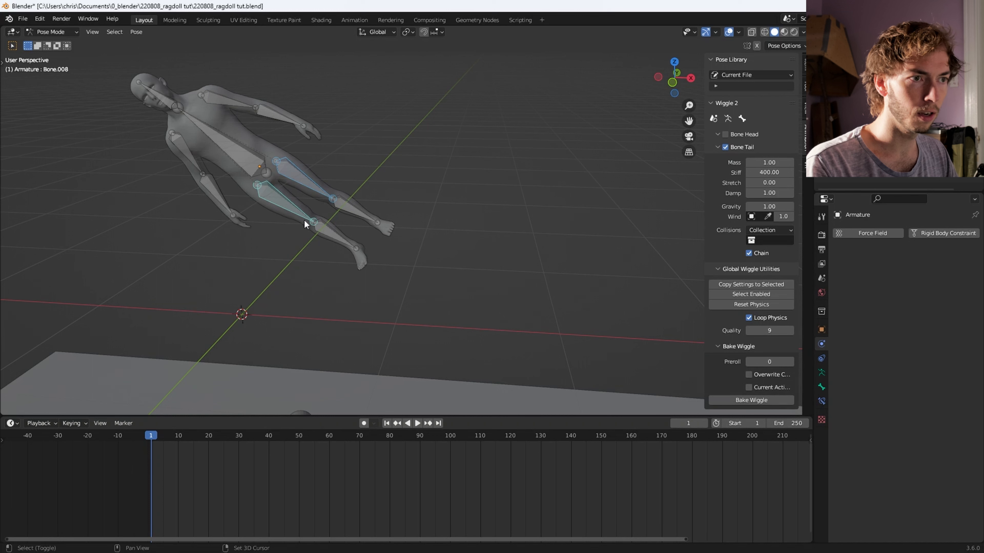
{"action": "left_click", "coordinate": [324, 229], "text": "shift"}
{"action": "left_click", "coordinate": [338, 202], "text": "shift"}
{"action": "left_click", "coordinate": [279, 110], "text": "shift"}
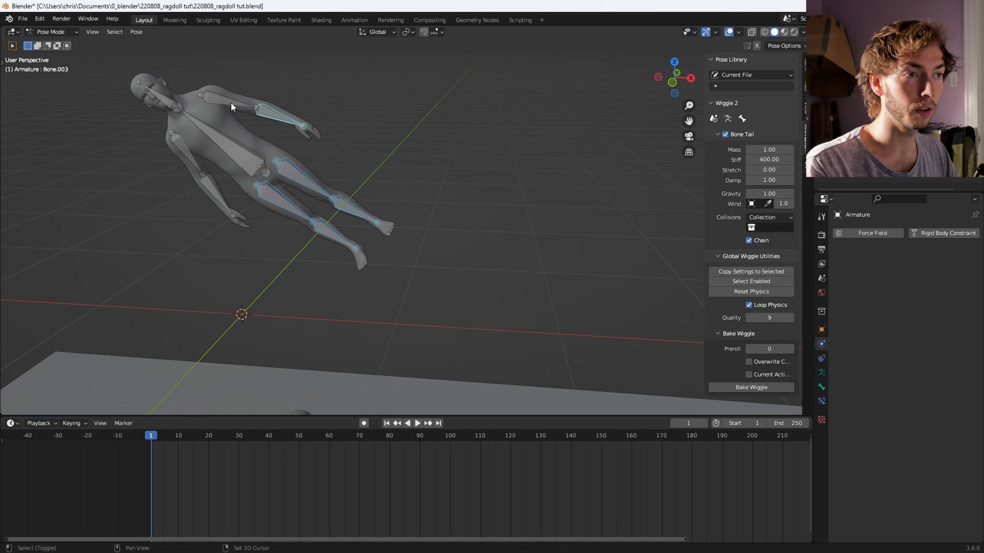
{"action": "left_click", "coordinate": [231, 102], "text": "shift"}
{"action": "left_click", "coordinate": [183, 153], "text": "shift"}
{"action": "left_click", "coordinate": [208, 194], "text": "shift"}
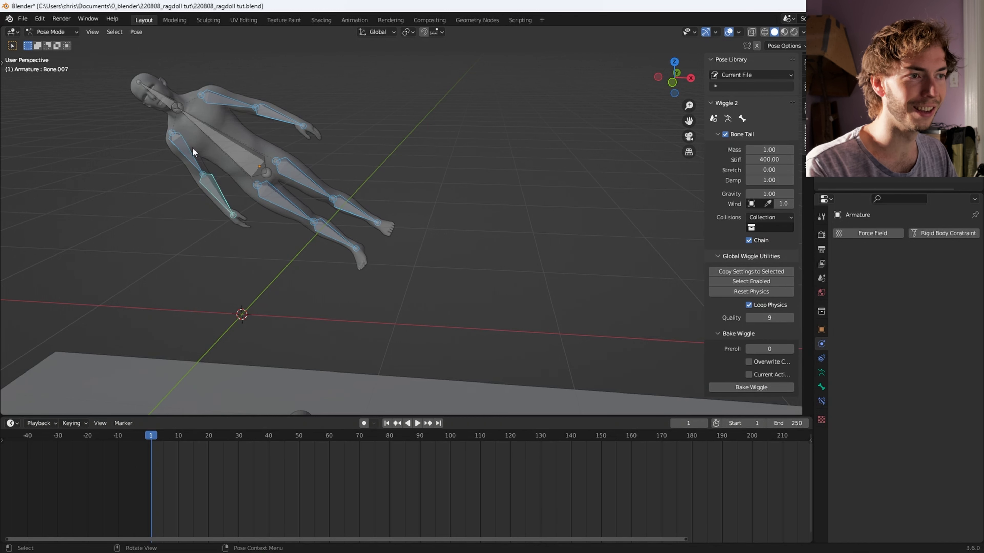
{"action": "left_click", "coordinate": [149, 89], "text": "shift"}
{"action": "left_click", "coordinate": [765, 159]}
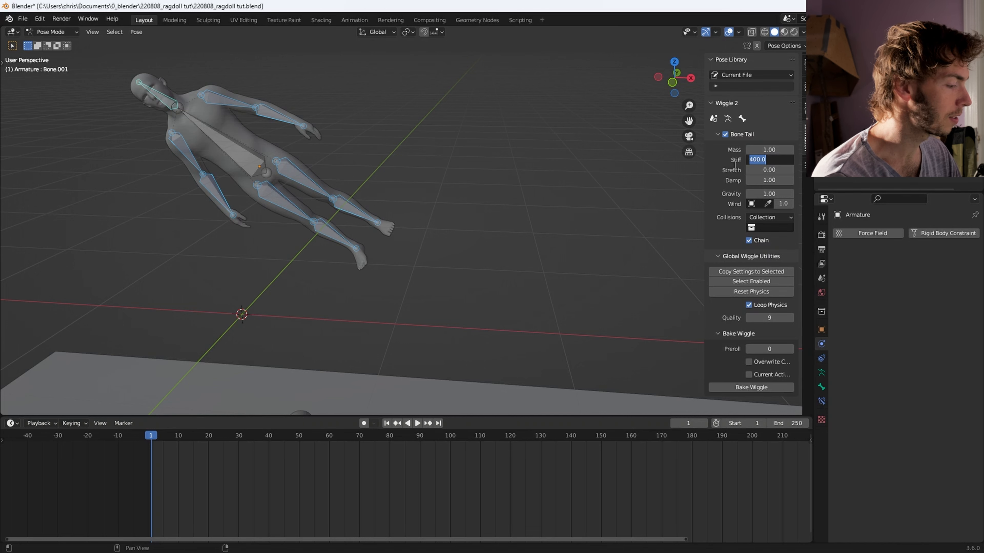
{"action": "type", "text": "111"}
{"action": "key", "text": "Return"}
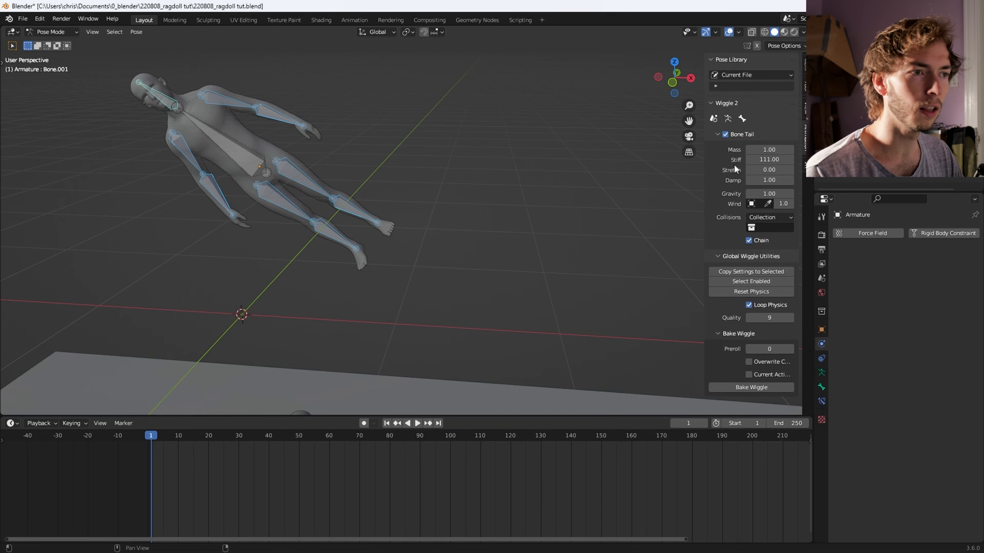
Step: Play the simulation and follow the ragdoll past the poles down to the floor
{"action": "scroll", "coordinate": [302, 170], "scroll_direction": "down", "scroll_amount": 6}
{"action": "middle_click_drag", "start_coordinate": [465, 314], "coordinate": [473, 240], "text": "shift"}
{"action": "key", "text": "space"}
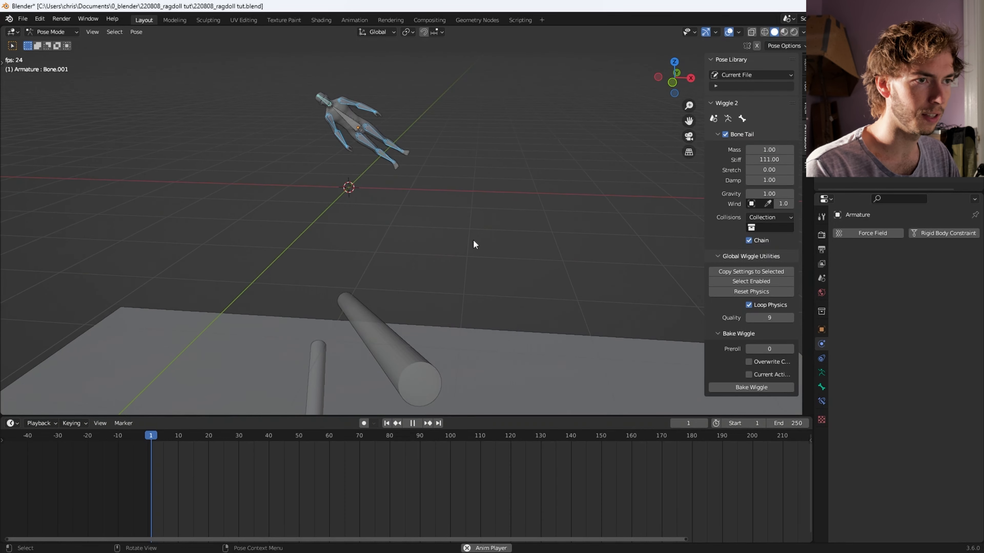
{"action": "middle_click_drag", "start_coordinate": [462, 334], "coordinate": [468, 155], "text": "shift"}
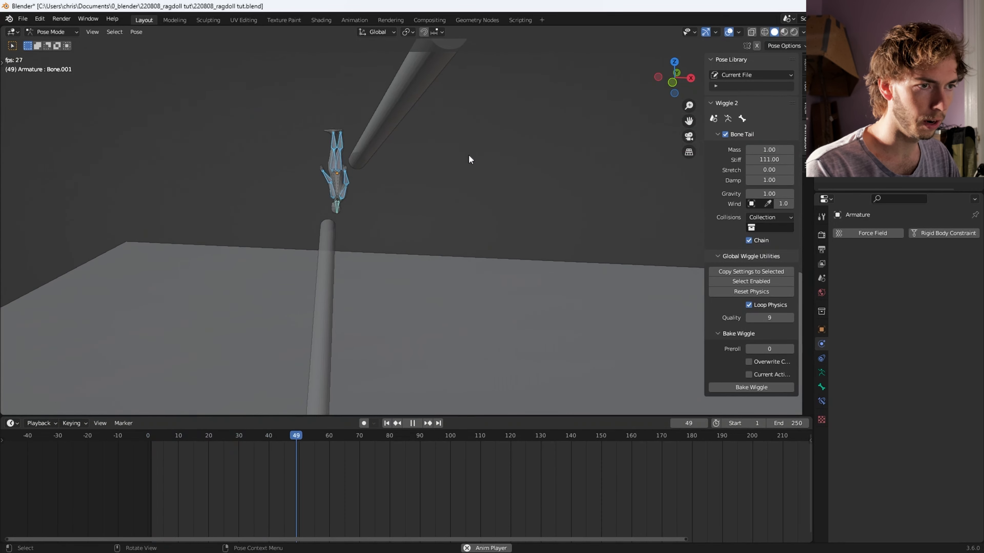
{"action": "middle_click_drag", "start_coordinate": [478, 308], "coordinate": [429, 144], "text": "shift"}
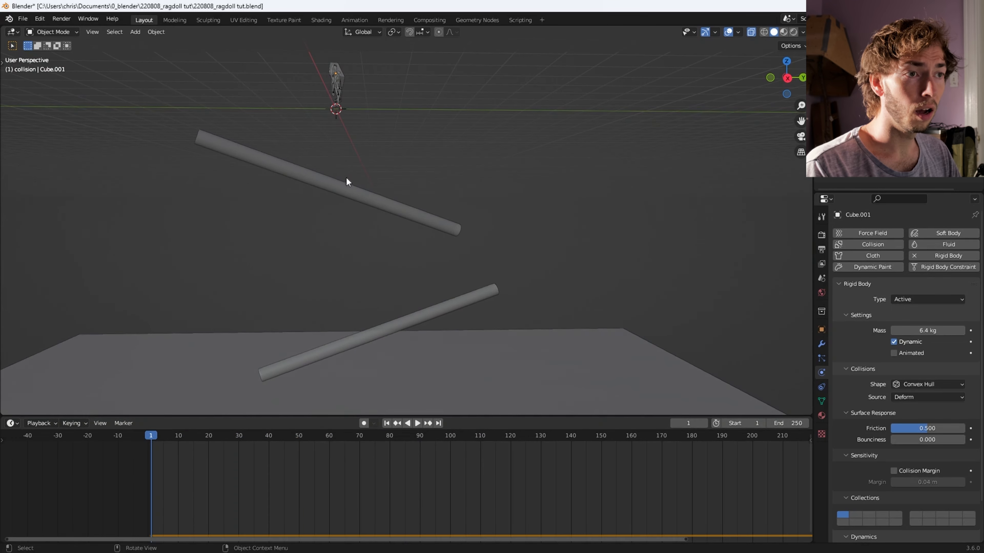
Step: Select the upper pole and set its rigid body friction to 0.636 and bounciness to 0.680
{"action": "left_click_drag", "start_coordinate": [321, 149], "coordinate": [509, 327]}
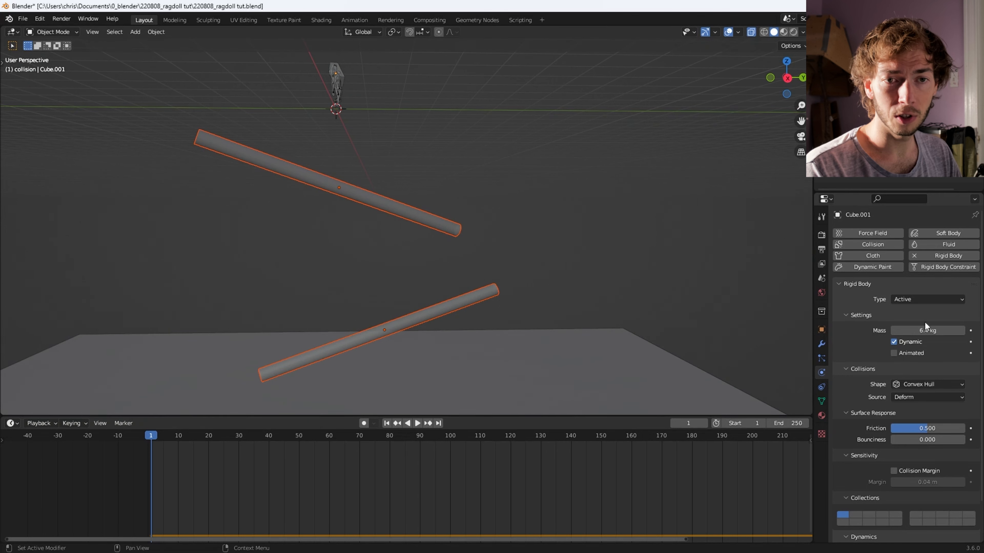
{"action": "scroll", "coordinate": [872, 339], "scroll_direction": "down", "scroll_amount": 2}
{"action": "left_click", "coordinate": [383, 201]}
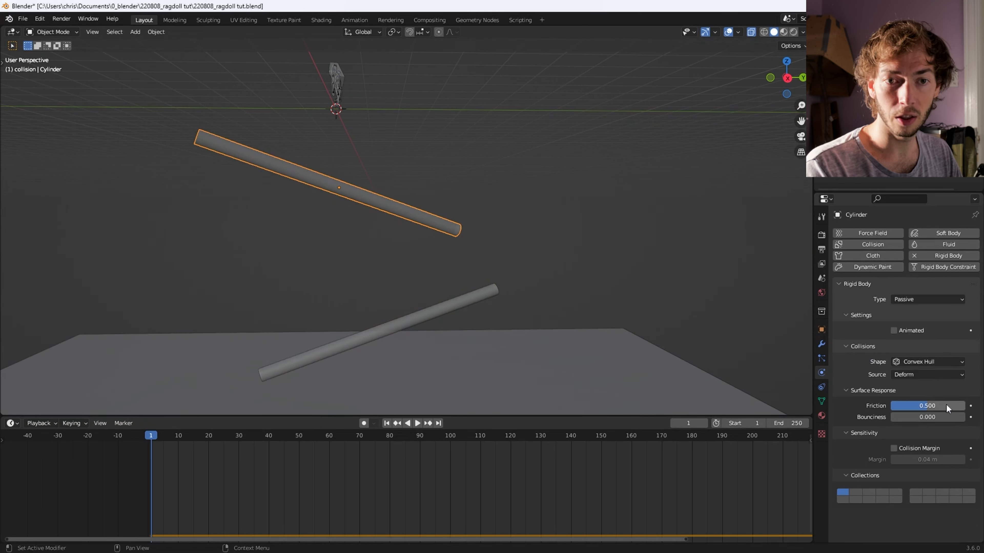
{"action": "left_click", "coordinate": [426, 335]}
{"action": "left_click", "coordinate": [437, 222]}
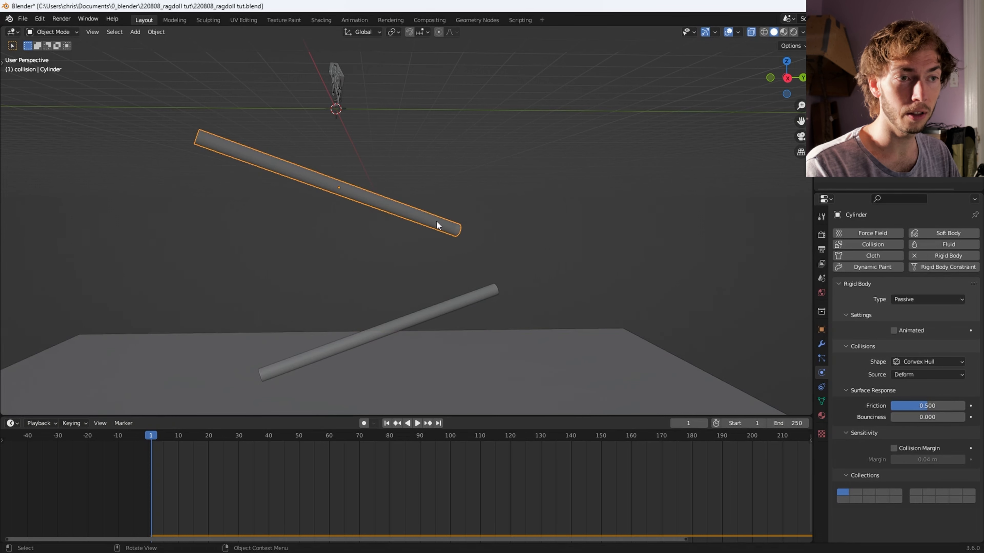
{"action": "left_click_drag", "start_coordinate": [921, 408], "coordinate": [962, 417]}
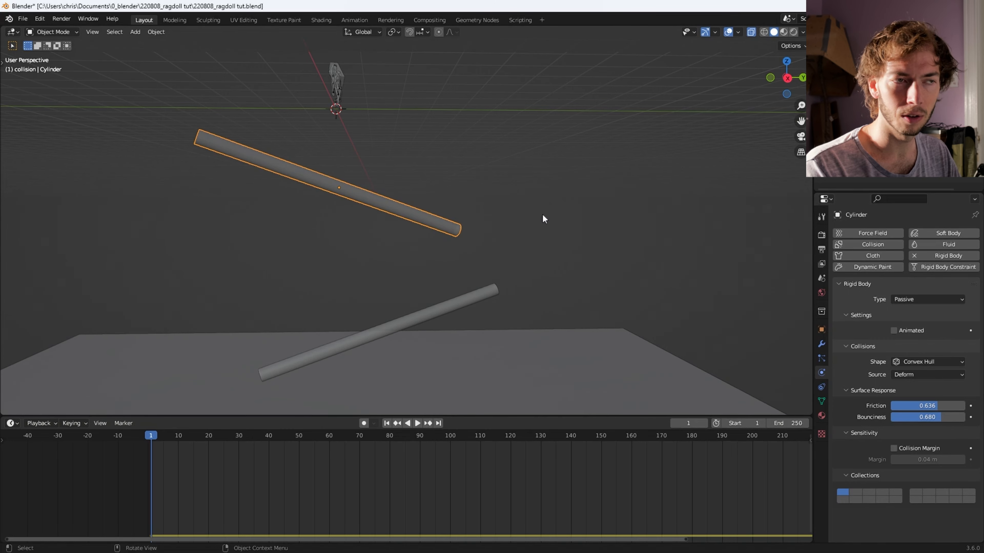
Step: Select the floor plane and replay the simulation to check how the ragdoll bounces off the poles
{"action": "middle_click_drag", "start_coordinate": [410, 177], "coordinate": [541, 204]}
{"action": "left_click", "coordinate": [515, 294]}
{"action": "middle_click_drag", "start_coordinate": [515, 293], "coordinate": [496, 113]}
{"action": "key", "text": "space"}
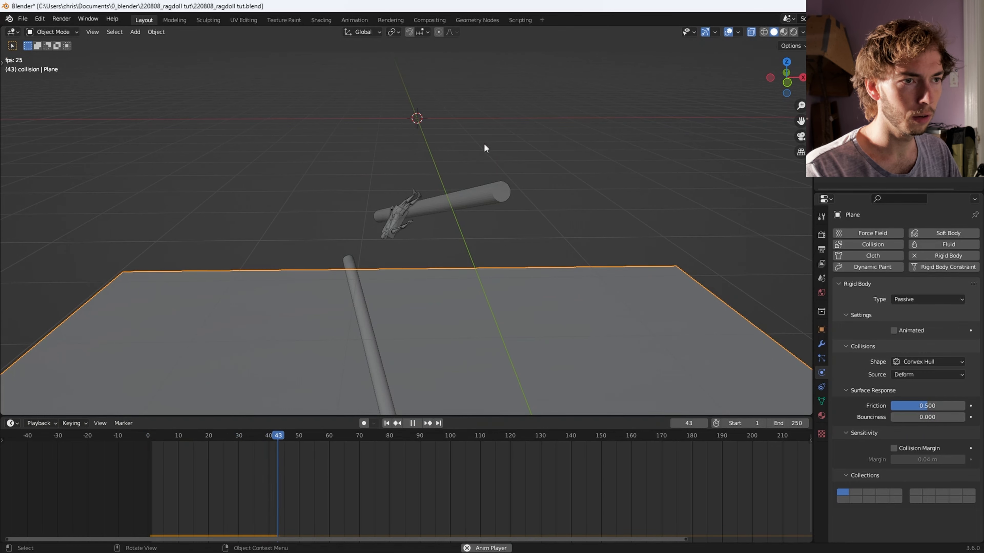
{"action": "middle_click_drag", "start_coordinate": [608, 334], "coordinate": [566, 245], "text": "shift"}
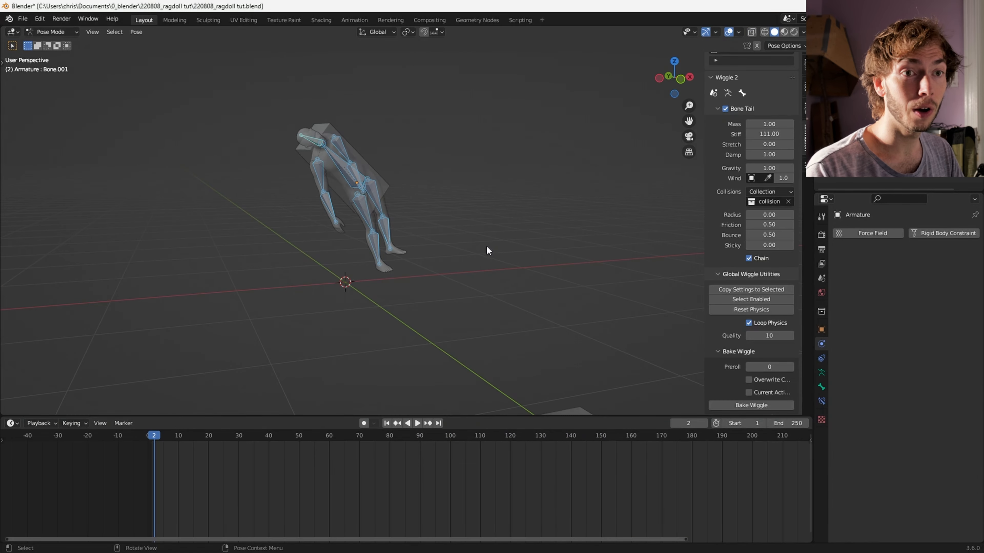
Step: Select the box around the torso in Object Mode and bake the scene's Rigid Body World simulation for frames 1 to 250
{"action": "scroll", "coordinate": [344, 183], "scroll_direction": "down", "scroll_amount": 5}
{"action": "middle_click_drag", "start_coordinate": [459, 356], "coordinate": [383, 185], "text": "shift"}
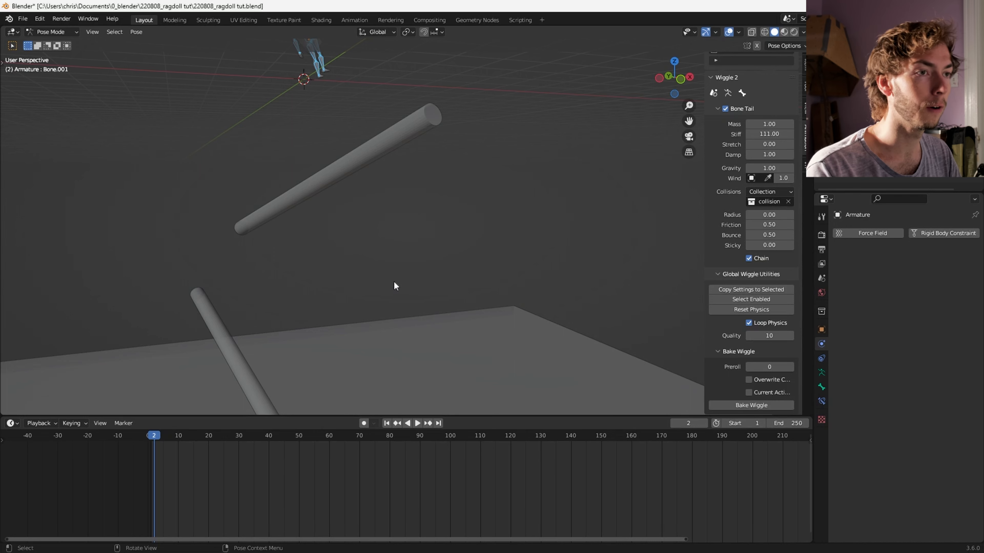
{"action": "middle_click_drag", "start_coordinate": [340, 193], "coordinate": [346, 298], "text": "shift"}
{"action": "scroll", "coordinate": [279, 89], "scroll_direction": "up", "scroll_amount": 5}
{"action": "middle_click_drag", "start_coordinate": [273, 82], "coordinate": [278, 205], "text": "shift"}
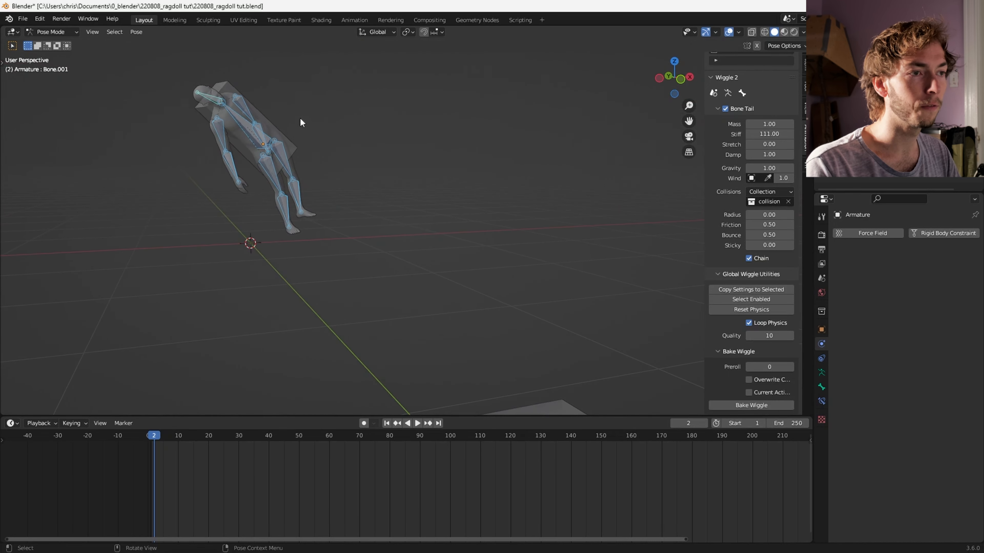
{"action": "left_click", "coordinate": [294, 147]}
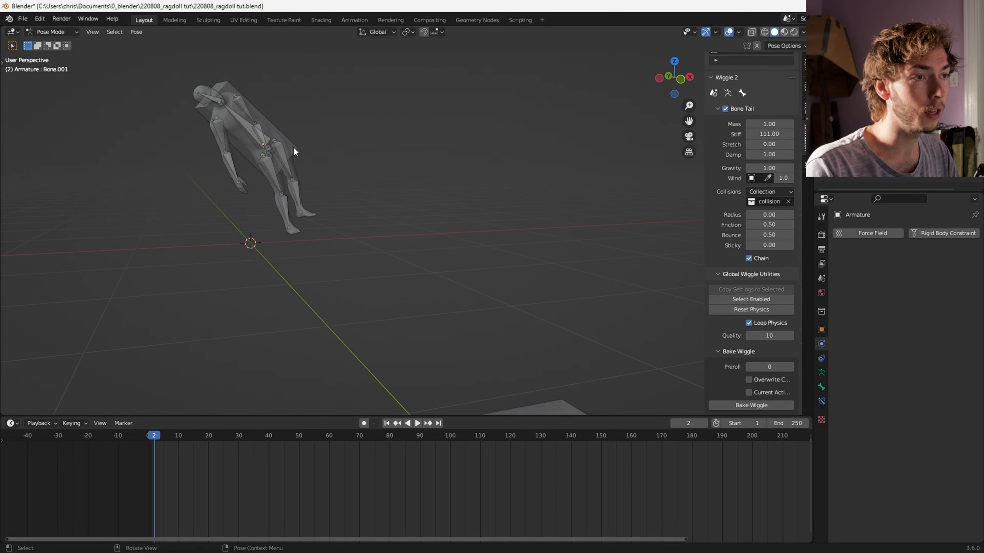
{"action": "key", "text": "ctrl+Tab"}
{"action": "left_click", "coordinate": [293, 147]}
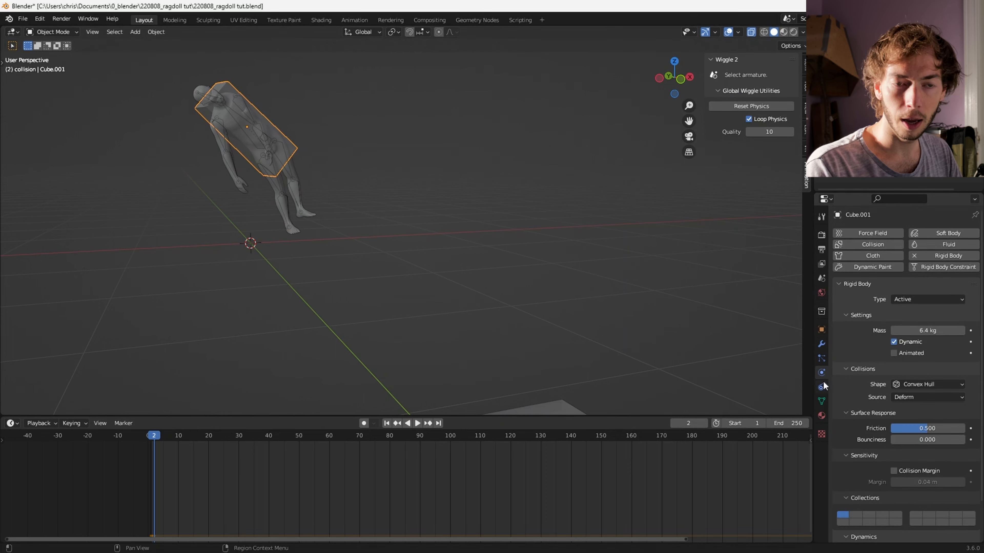
{"action": "left_click", "coordinate": [822, 276]}
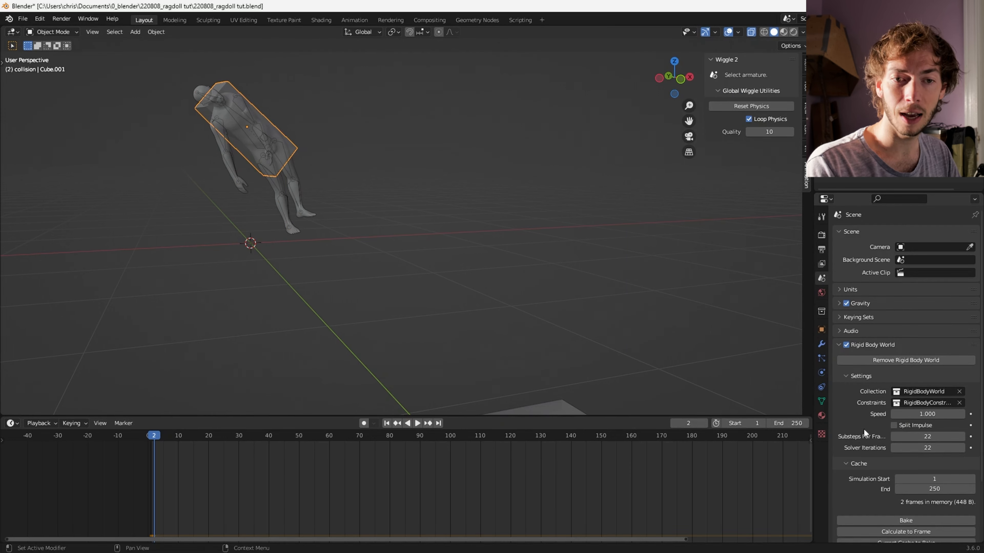
{"action": "scroll", "coordinate": [863, 430], "scroll_direction": "down", "scroll_amount": 3}
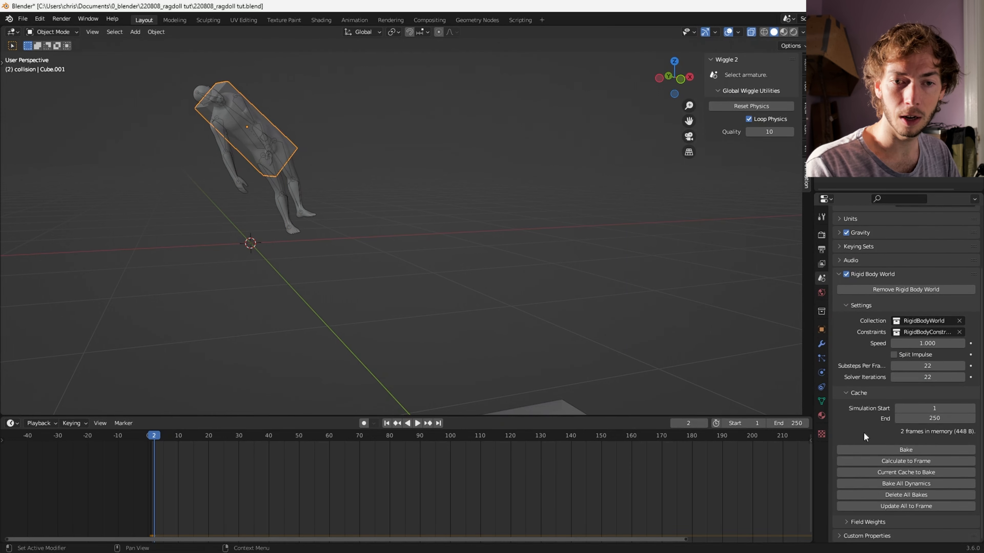
{"action": "left_click", "coordinate": [897, 451]}
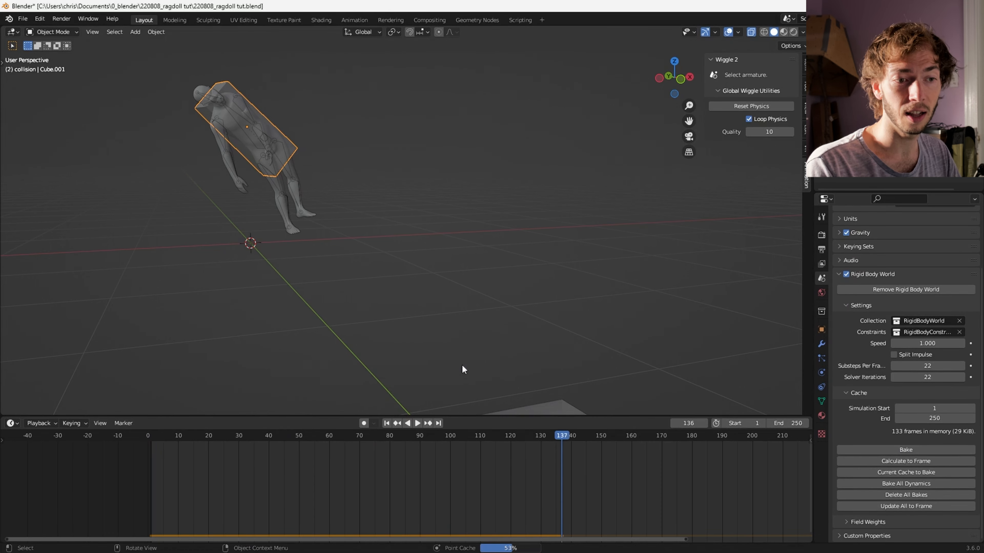
Step: Play and scrub through the baked rigid body simulation to review the fall, returning to frame 1
{"action": "scroll", "coordinate": [449, 352], "scroll_direction": "down", "scroll_amount": 6}
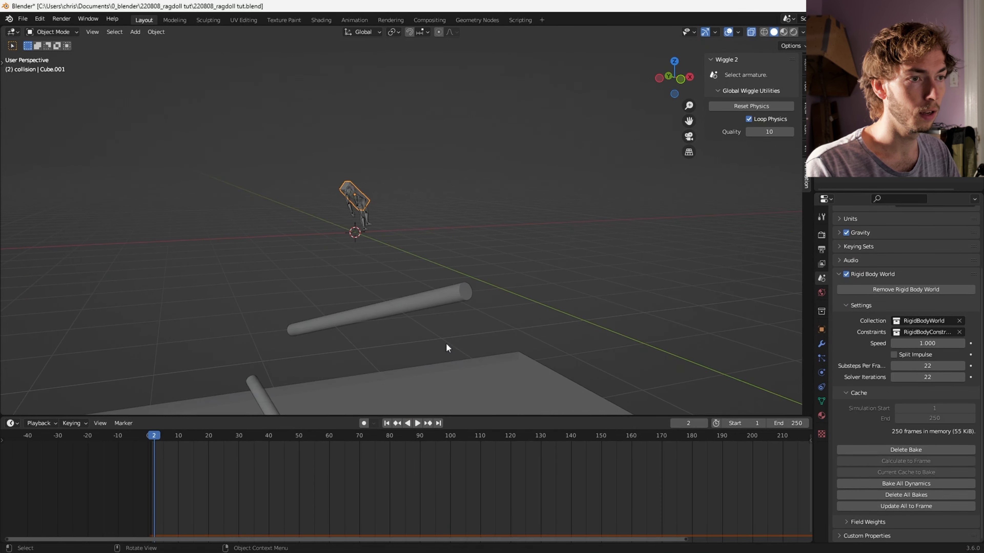
{"action": "middle_click_drag", "start_coordinate": [445, 343], "coordinate": [419, 263], "text": "shift"}
{"action": "key", "text": "space"}
{"action": "middle_click_drag", "start_coordinate": [440, 220], "coordinate": [384, 169], "text": "shift"}
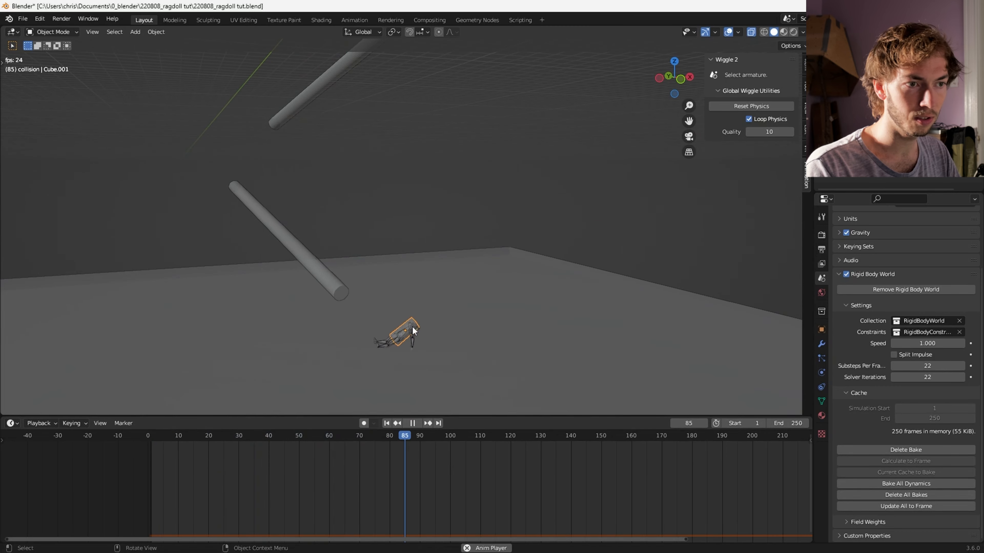
{"action": "left_click_drag", "start_coordinate": [478, 437], "coordinate": [239, 414]}
{"action": "key", "text": "space"}
{"action": "key", "text": "shift+Left"}
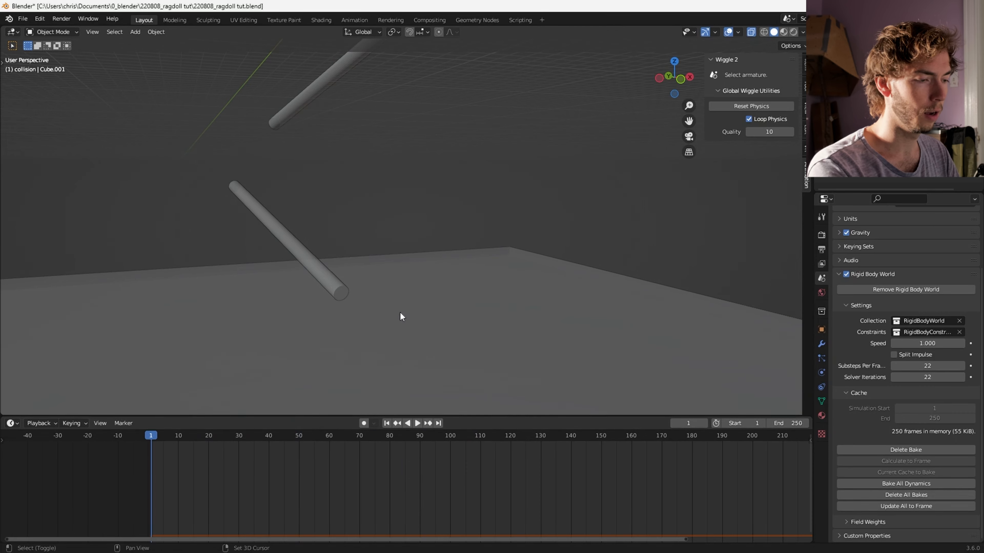
Step: Select all the armature's bones in Pose Mode and bake their Wiggle 2 physics
{"action": "middle_click_drag", "start_coordinate": [381, 238], "coordinate": [420, 357], "text": "shift"}
{"action": "scroll", "coordinate": [387, 272], "scroll_direction": "up", "scroll_amount": 3}
{"action": "scroll", "coordinate": [393, 285], "scroll_direction": "up", "scroll_amount": 3}
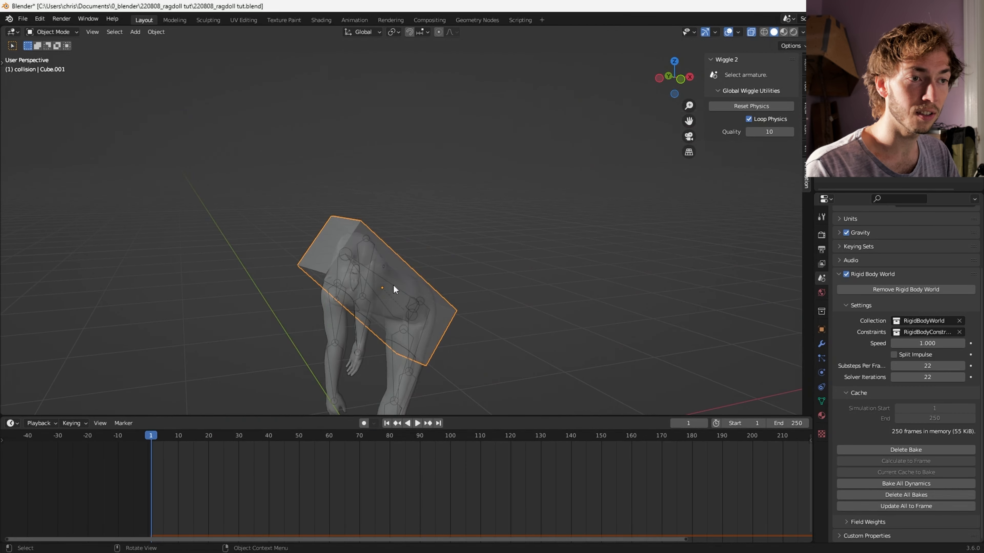
{"action": "left_click", "coordinate": [363, 272]}
{"action": "left_click", "coordinate": [367, 269]}
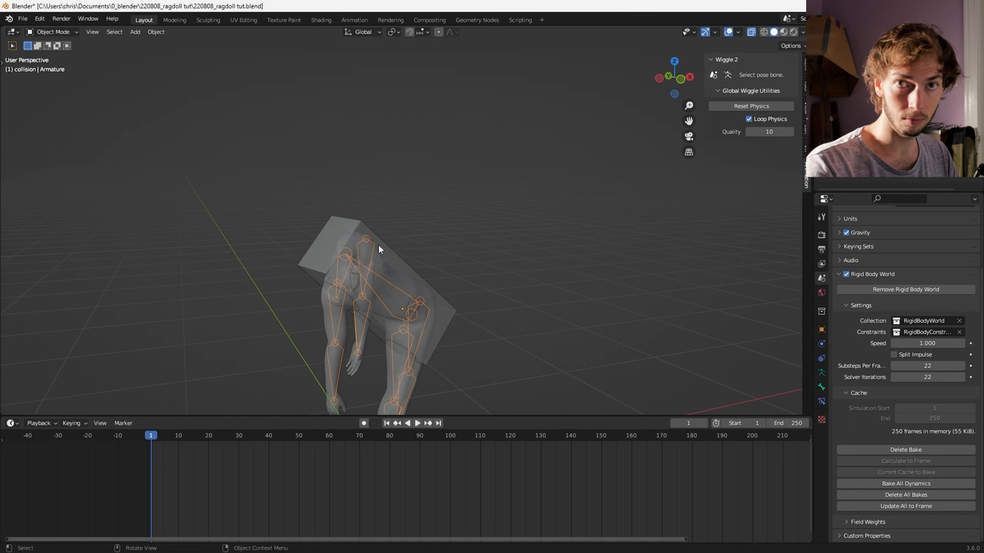
{"action": "key", "text": "ctrl+Tab"}
{"action": "left_click", "coordinate": [378, 277]}
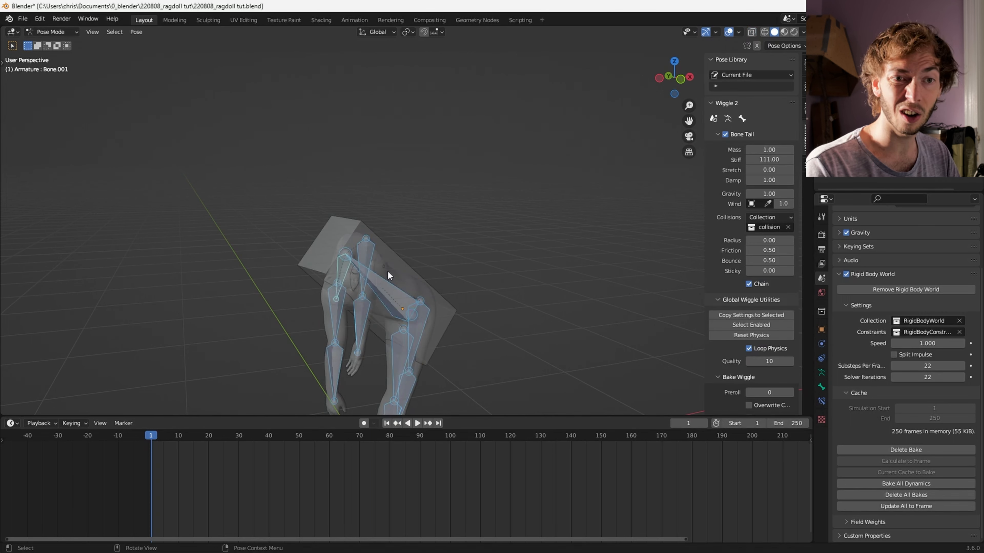
{"action": "scroll", "coordinate": [753, 337], "scroll_direction": "down", "scroll_amount": 2}
{"action": "left_click", "coordinate": [758, 406]}
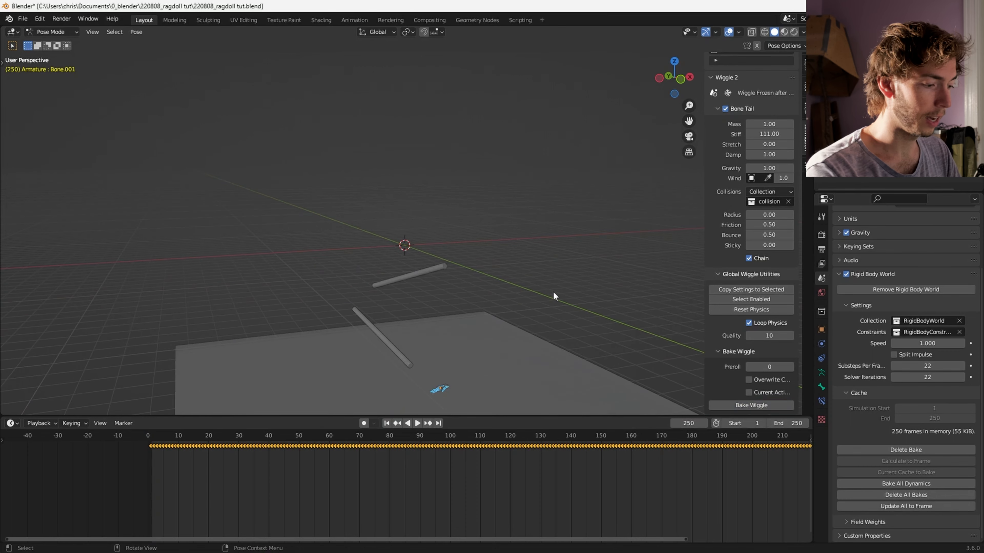
Step: Play the baked wiggle animation from the first frame, jump back for a replay and pause at frame 9
{"action": "key", "text": "shift+Left"}
{"action": "middle_click_drag", "start_coordinate": [553, 291], "coordinate": [272, 409]}
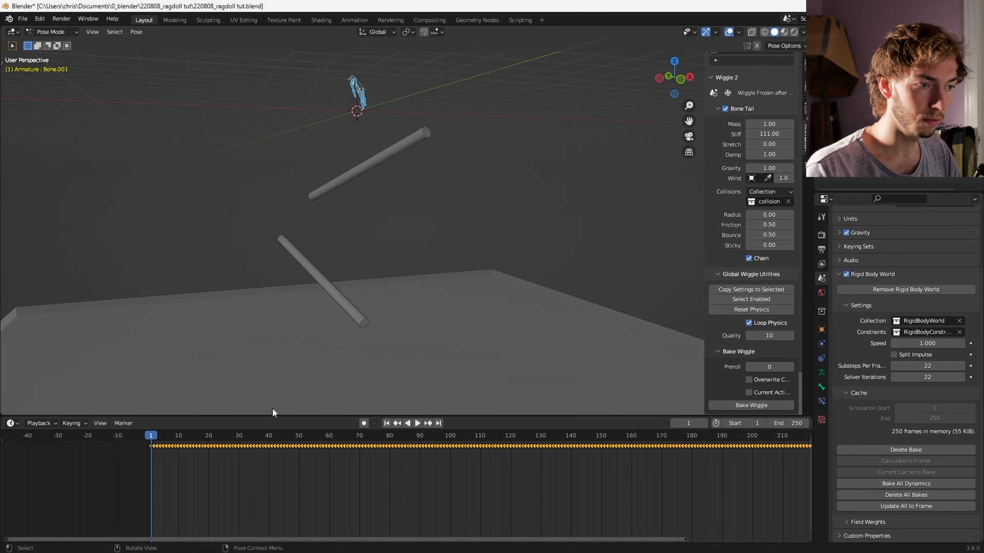
{"action": "key", "text": "space"}
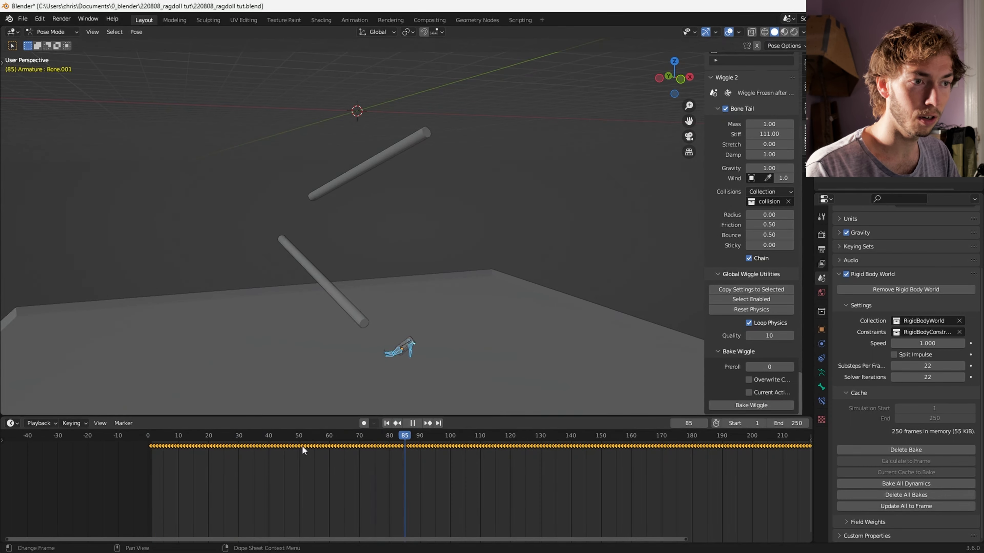
{"action": "left_click", "coordinate": [174, 441]}
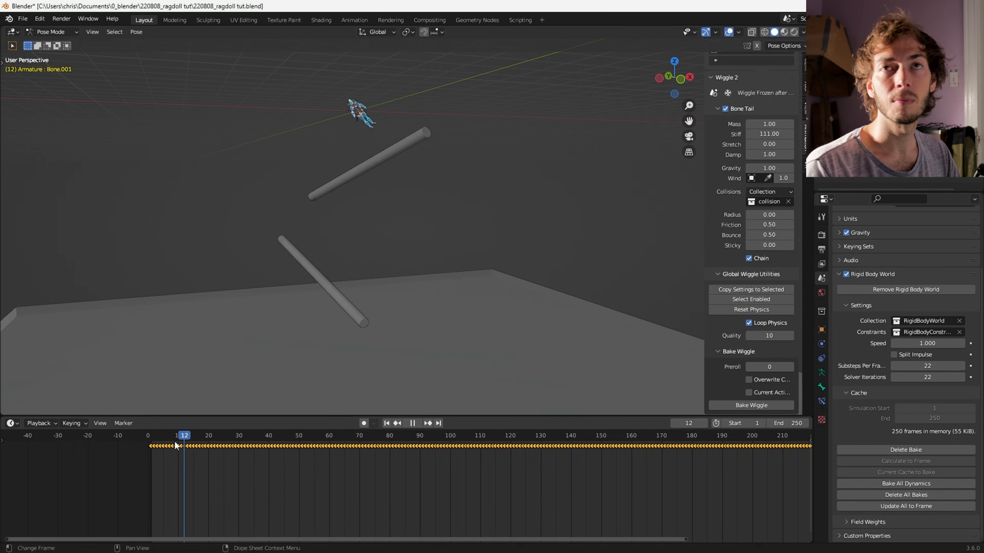
{"action": "key", "text": "space"}
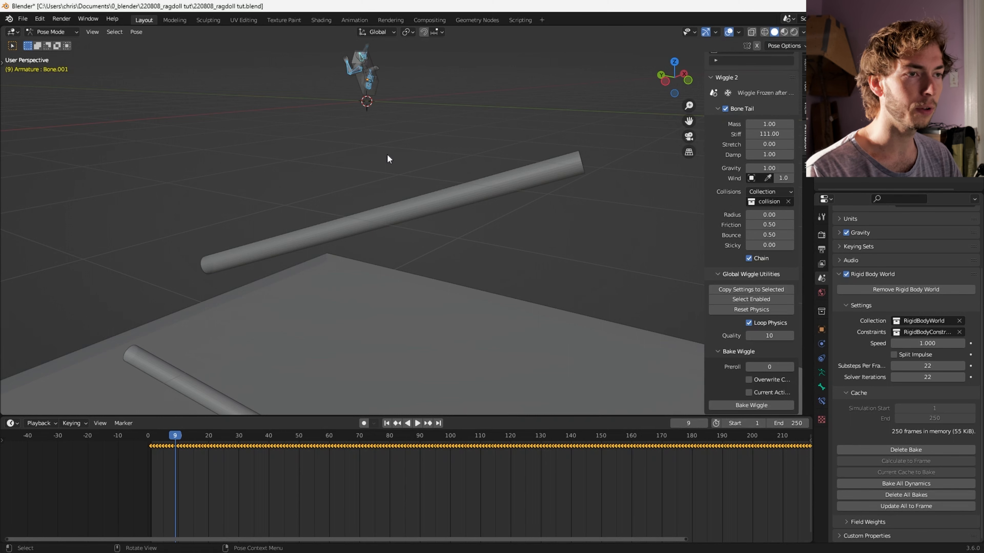
Step: Delete the baked wiggle keyframes of the selected bones
{"action": "middle_click_drag", "start_coordinate": [384, 142], "coordinate": [395, 230], "text": "shift"}
{"action": "scroll", "coordinate": [383, 183], "scroll_direction": "up", "scroll_amount": 2}
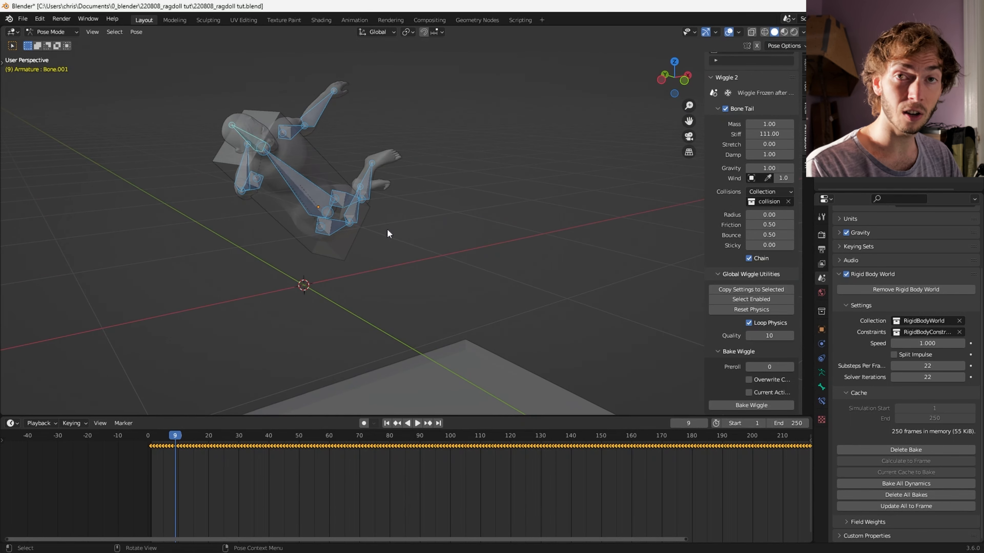
{"action": "key", "text": "x"}
{"action": "left_click", "coordinate": [348, 484]}
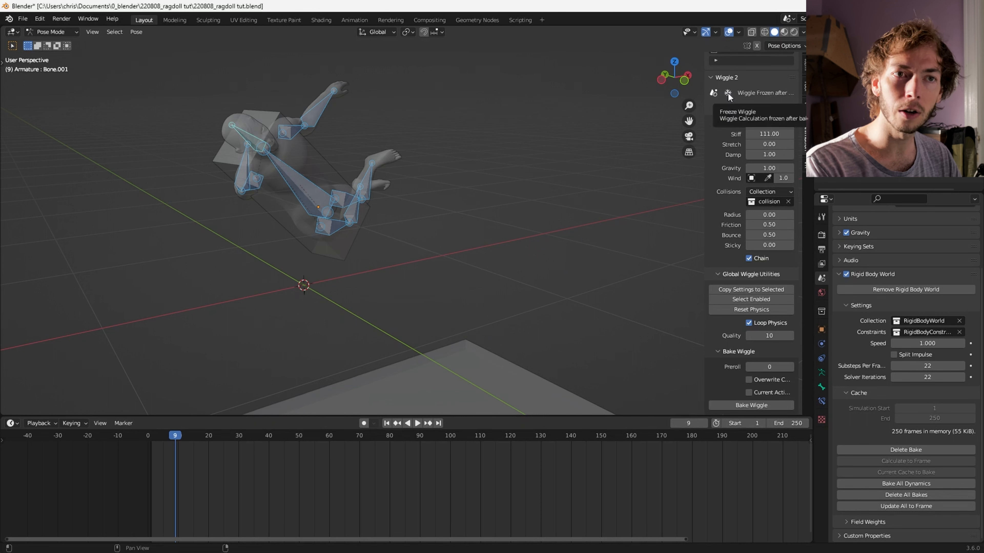
Step: Widen the sidebar, play the simulation with Wiggle 2 frozen while following the figure's fall, and return to the first frame
{"action": "left_click_drag", "start_coordinate": [706, 120], "coordinate": [675, 116]}
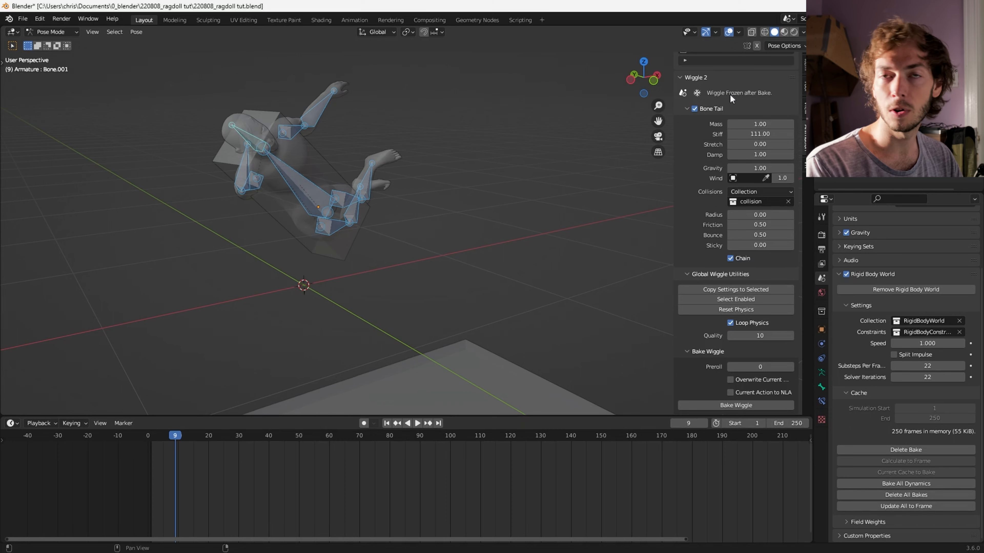
{"action": "scroll", "coordinate": [289, 163], "scroll_direction": "down", "scroll_amount": 4}
{"action": "key", "text": "space"}
{"action": "scroll", "coordinate": [486, 356], "scroll_direction": "down", "scroll_amount": 4}
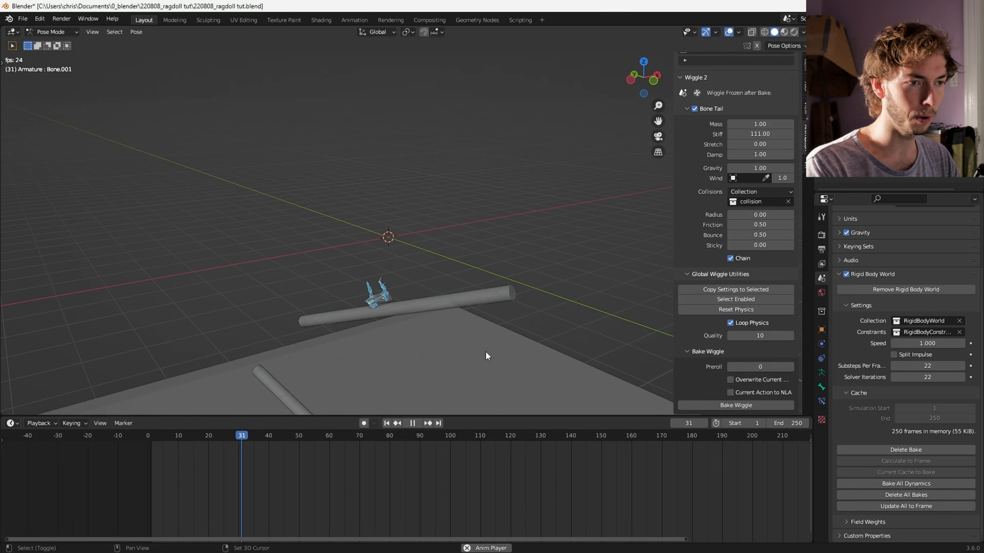
{"action": "middle_click_drag", "start_coordinate": [487, 356], "coordinate": [405, 270], "text": "shift"}
{"action": "scroll", "coordinate": [404, 270], "scroll_direction": "up", "scroll_amount": 5}
{"action": "middle_click_drag", "start_coordinate": [216, 321], "coordinate": [340, 168], "text": "shift"}
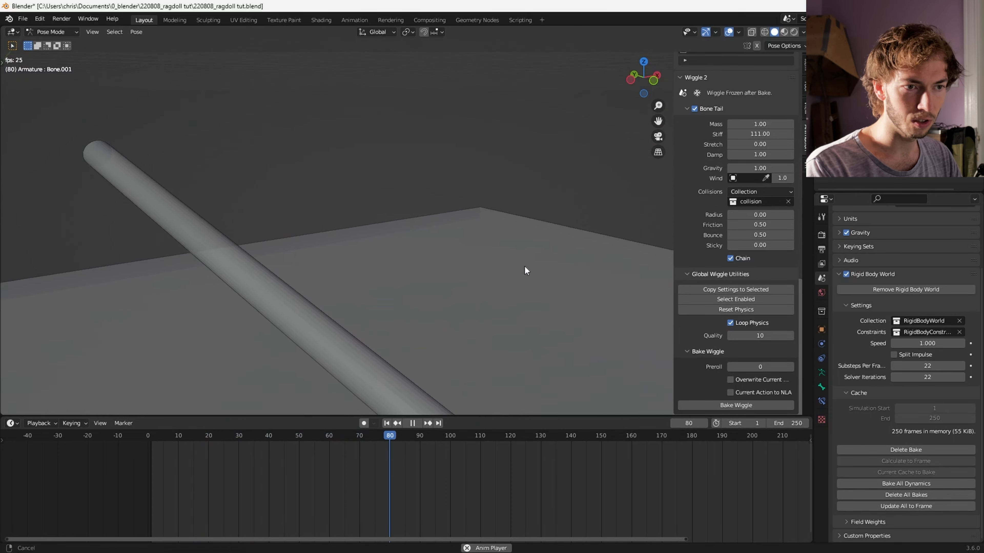
{"action": "middle_click_drag", "start_coordinate": [525, 269], "coordinate": [260, 270], "text": "shift"}
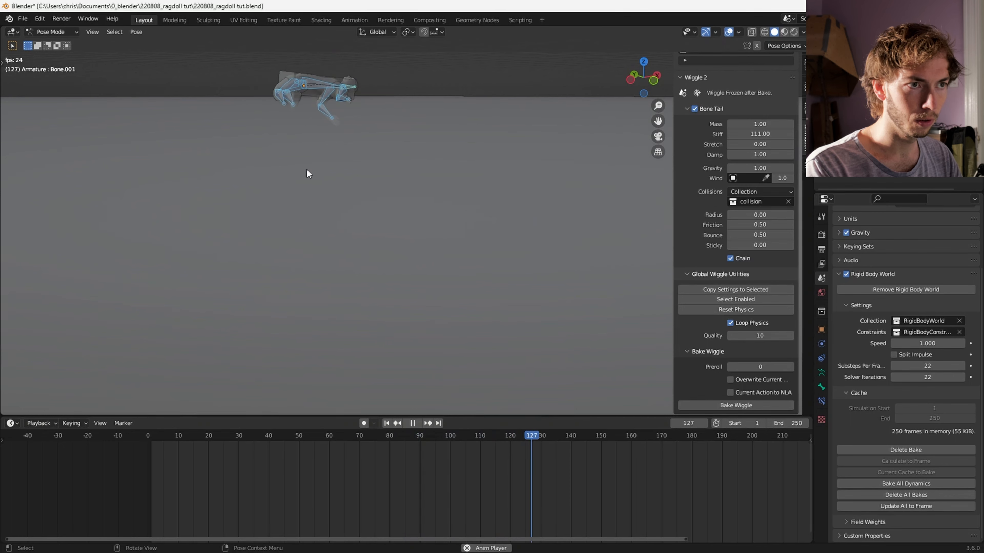
{"action": "key", "text": "space"}
{"action": "key", "text": "shift+Left"}
{"action": "scroll", "coordinate": [306, 170], "scroll_direction": "down", "scroll_amount": 6}
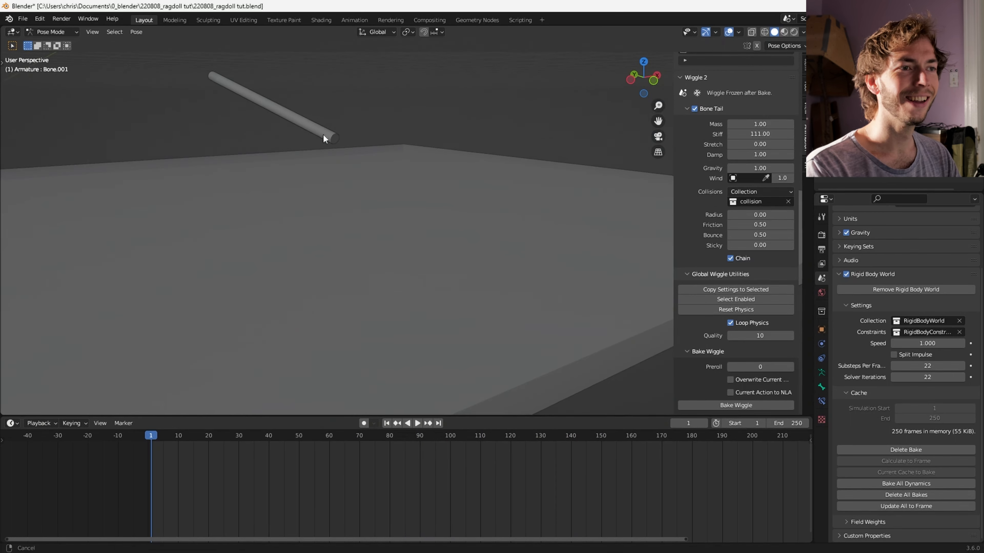
Step: Unfreeze the Wiggle 2 physics and replay the simulation, following the figure's fall, ending back at frame 1
{"action": "middle_click_drag", "start_coordinate": [365, 76], "coordinate": [382, 216], "text": "shift"}
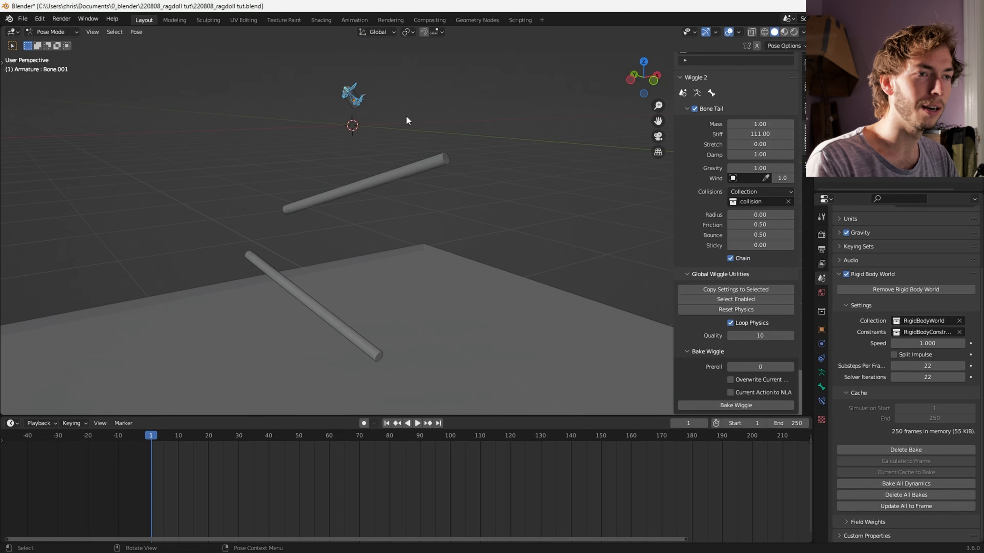
{"action": "key", "text": "space"}
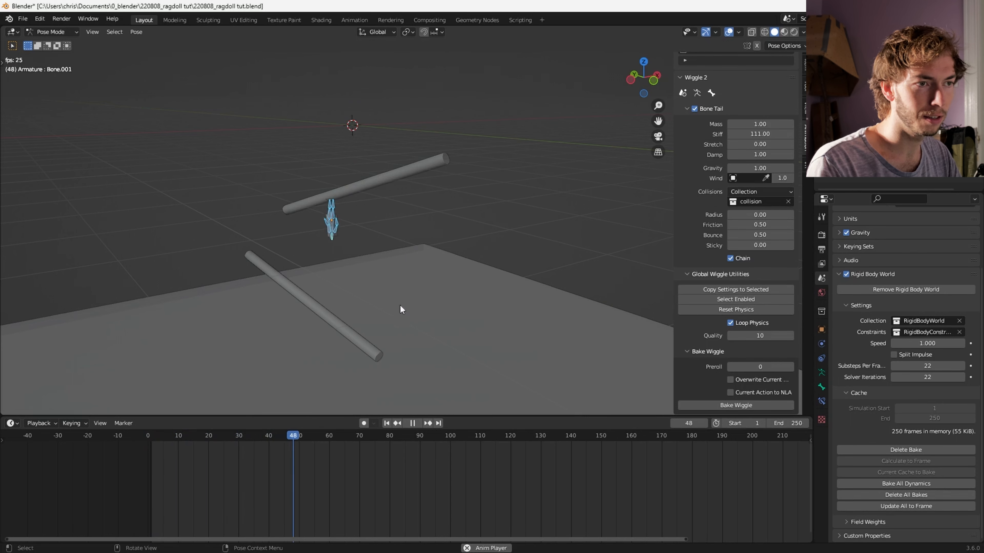
{"action": "middle_click_drag", "start_coordinate": [390, 333], "coordinate": [351, 205], "text": "shift"}
{"action": "scroll", "coordinate": [329, 289], "scroll_direction": "up", "scroll_amount": 6}
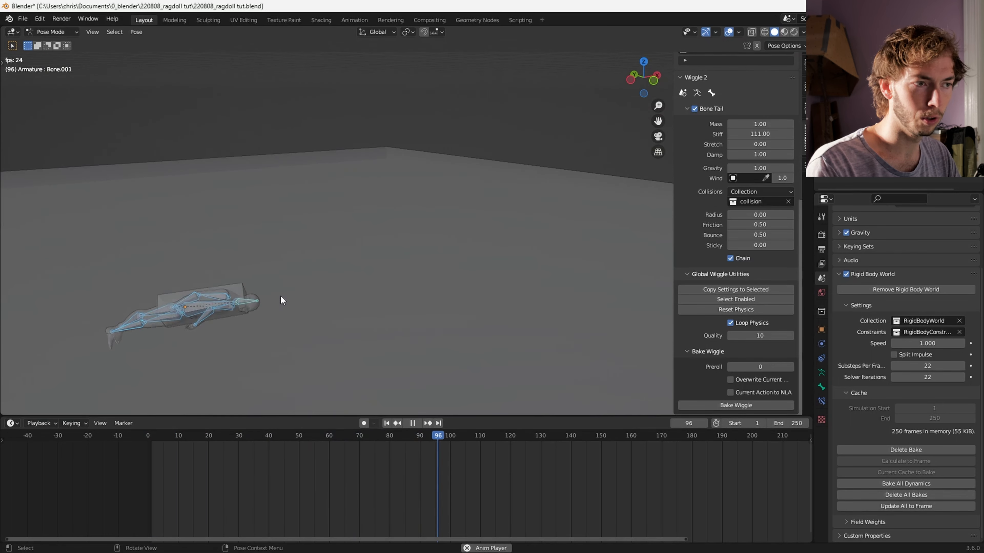
{"action": "key", "text": "Escape"}
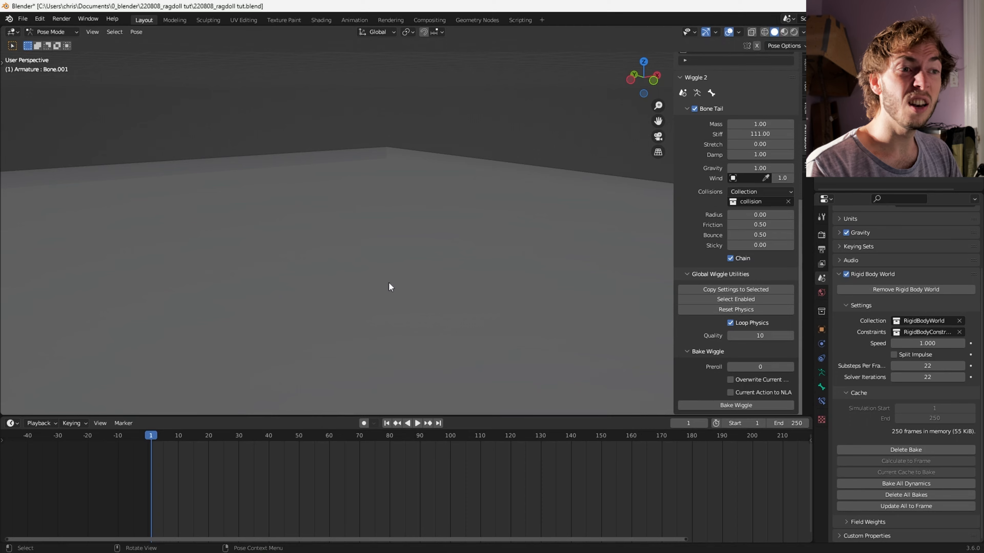
Step: Switch to Object Mode, select the box around the figure's torso and delete the rigid body bake
{"action": "middle_click_drag", "start_coordinate": [389, 283], "coordinate": [503, 349], "text": "shift"}
{"action": "scroll", "coordinate": [425, 133], "scroll_direction": "down", "scroll_amount": 4}
{"action": "middle_click_drag", "start_coordinate": [425, 134], "coordinate": [406, 258], "text": "shift"}
{"action": "scroll", "coordinate": [407, 255], "scroll_direction": "up", "scroll_amount": 4}
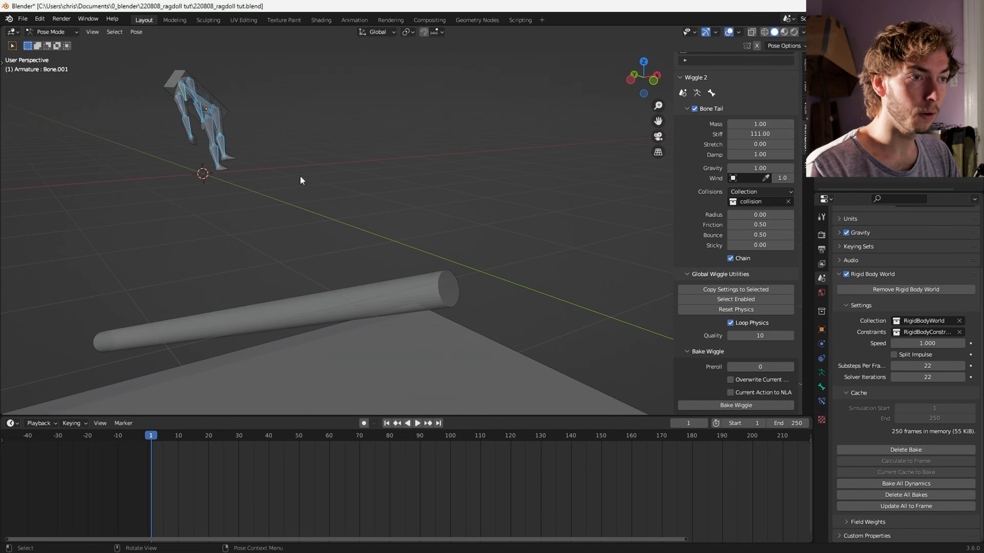
{"action": "key", "text": "ctrl+Tab"}
{"action": "scroll", "coordinate": [385, 235], "scroll_direction": "up", "scroll_amount": 5}
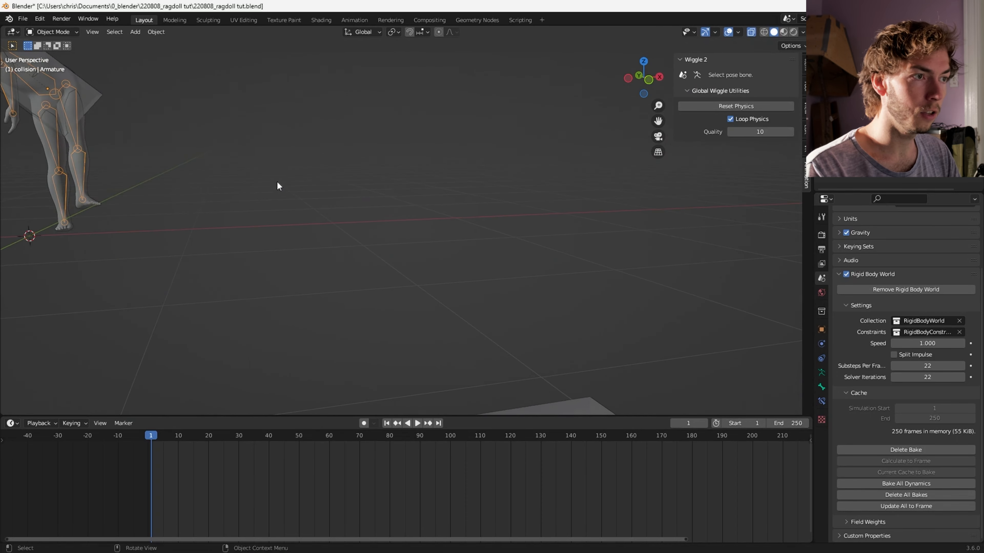
{"action": "middle_click_drag", "start_coordinate": [278, 186], "coordinate": [445, 257], "text": "shift"}
{"action": "scroll", "coordinate": [445, 257], "scroll_direction": "down", "scroll_amount": 1}
{"action": "left_click", "coordinate": [356, 176]}
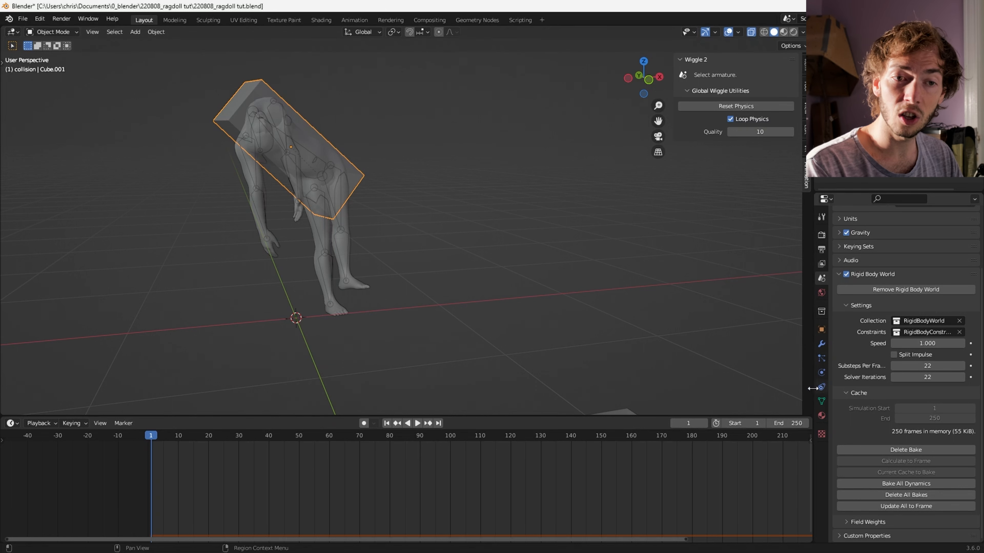
{"action": "left_click", "coordinate": [901, 449]}
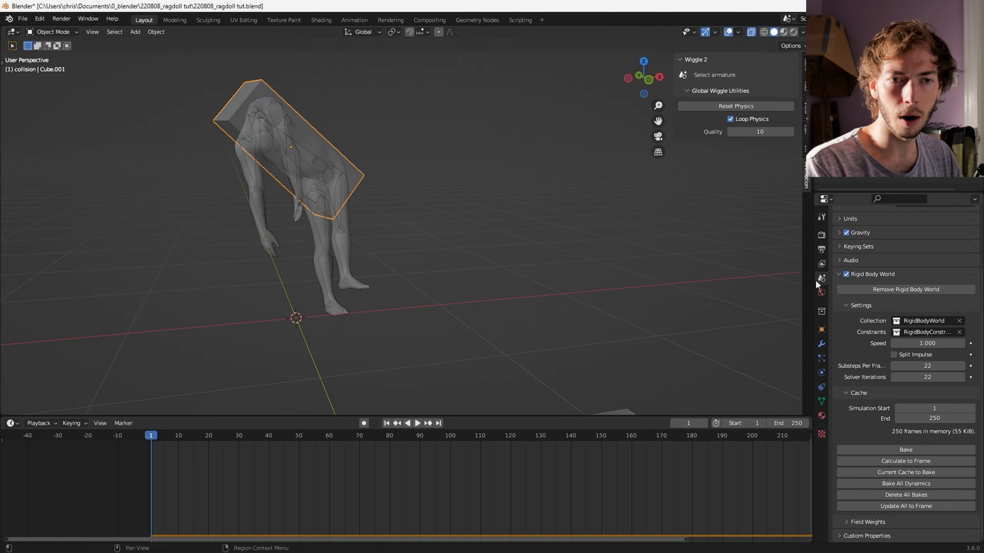
Step: Enable Animated in the box's rigid body physics settings and insert a transform keyframe for the box at frame 1
{"action": "left_click", "coordinate": [821, 372]}
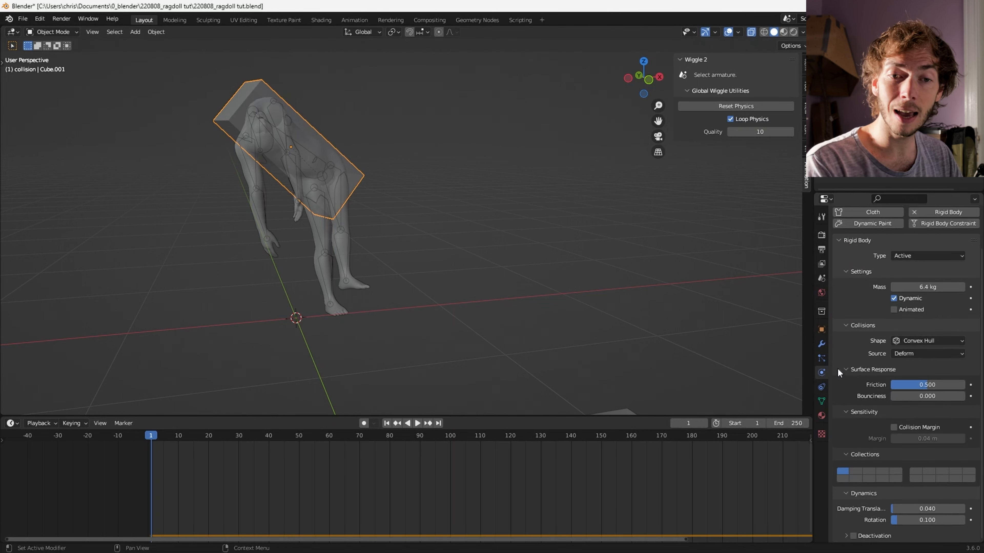
{"action": "key", "text": "Left"}
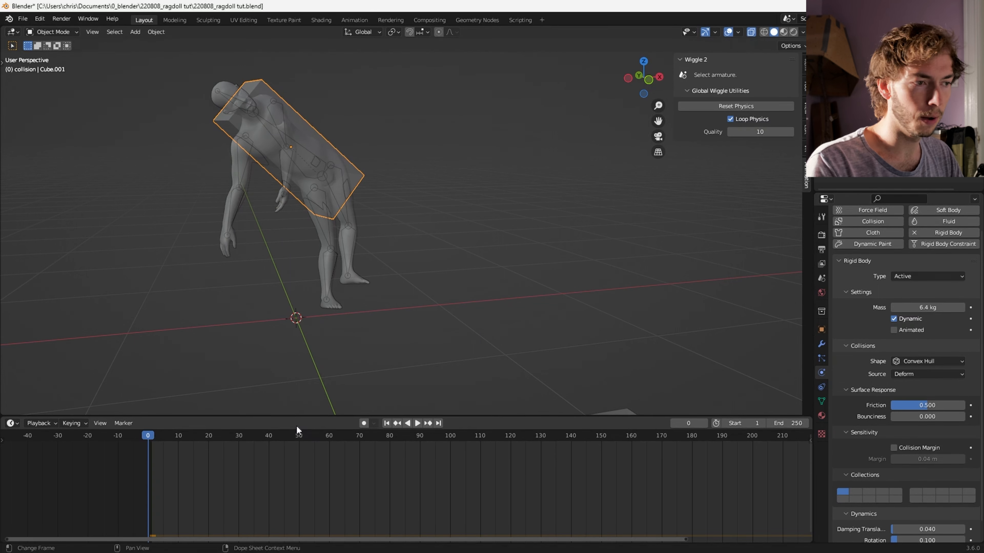
{"action": "key", "text": "Right"}
{"action": "scroll", "coordinate": [837, 410], "scroll_direction": "down", "scroll_amount": 1}
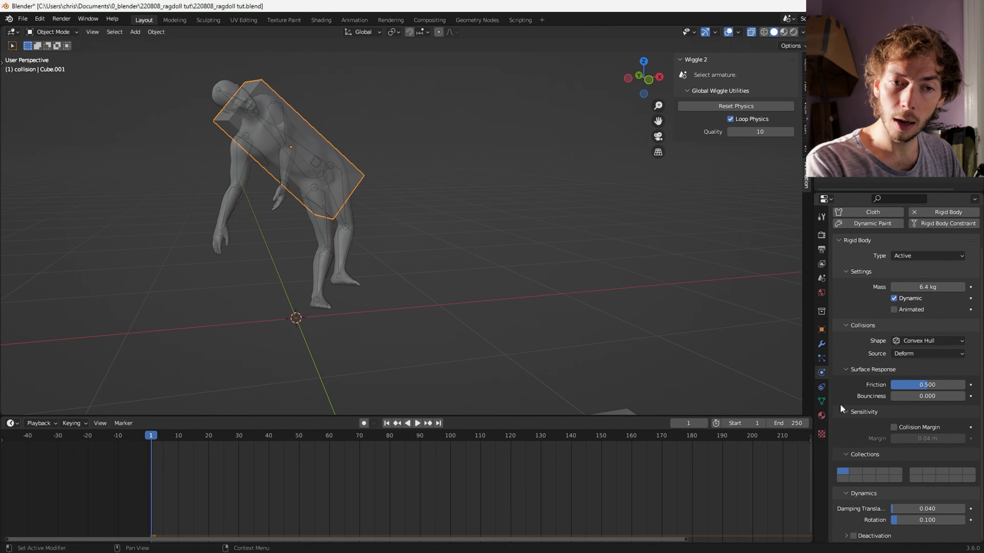
{"action": "scroll", "coordinate": [840, 397], "scroll_direction": "up", "scroll_amount": 2}
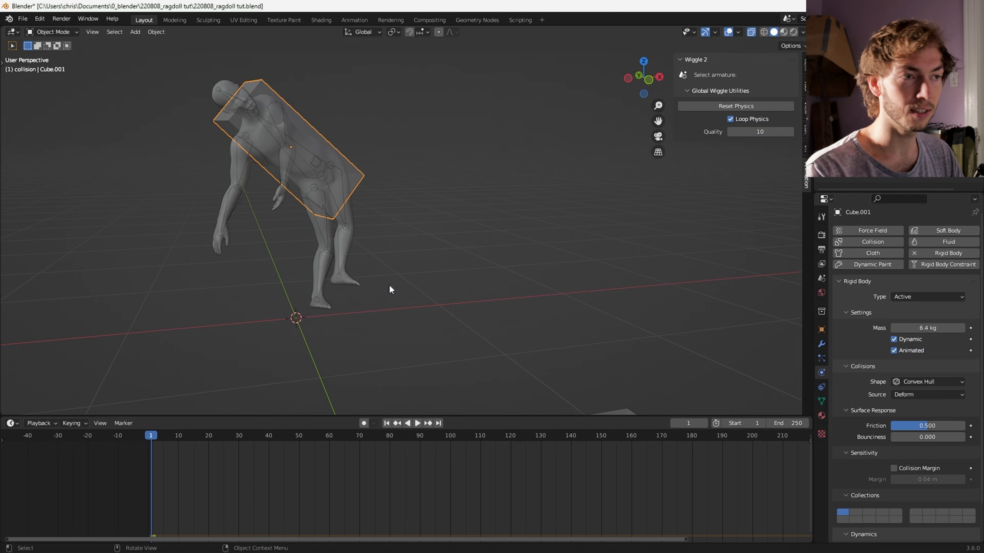
{"action": "key", "text": "i"}
{"action": "left_click", "coordinate": [392, 182]}
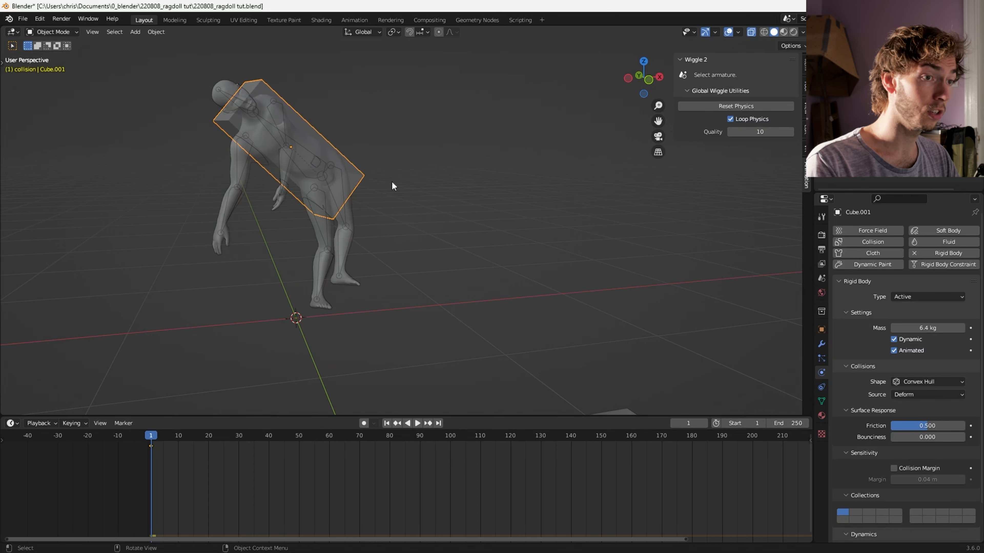
Step: At frame 14, move the box up, rotate it, including about Z, and insert a Location & Rotation keyframe
{"action": "key", "text": "space"}
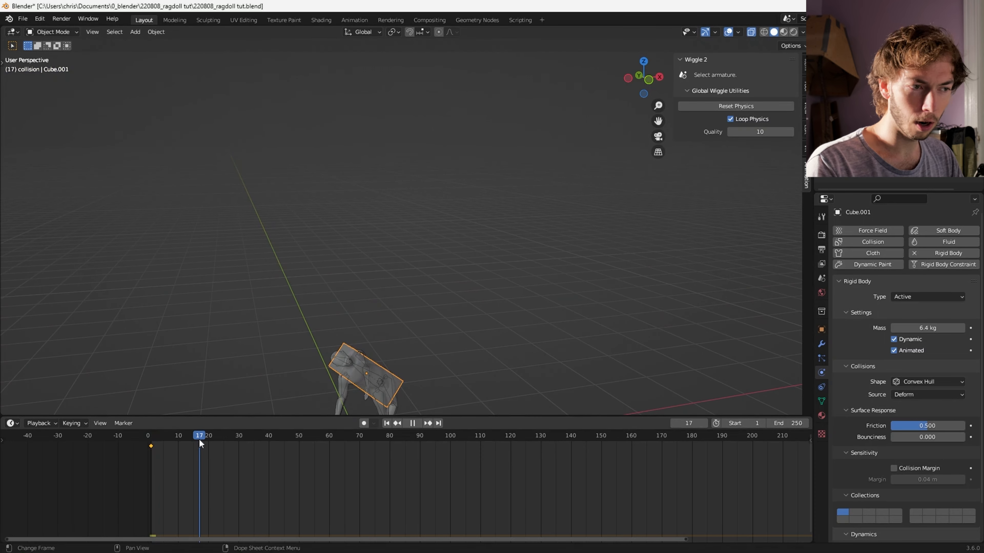
{"action": "mouse_move", "coordinate": [191, 441]}
{"action": "left_mouse_down"}
{"action": "mouse_move", "coordinate": [179, 437]}
{"action": "mouse_move", "coordinate": [190, 440]}
{"action": "left_mouse_up"}
{"action": "key", "text": "space"}
{"action": "scroll", "coordinate": [395, 363], "scroll_direction": "down", "scroll_amount": 3}
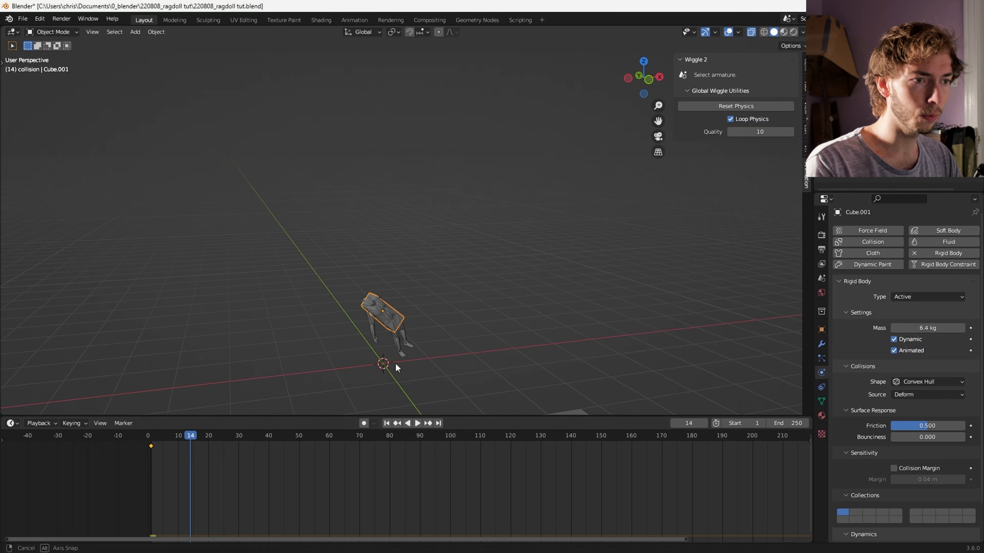
{"action": "key", "text": "g"}
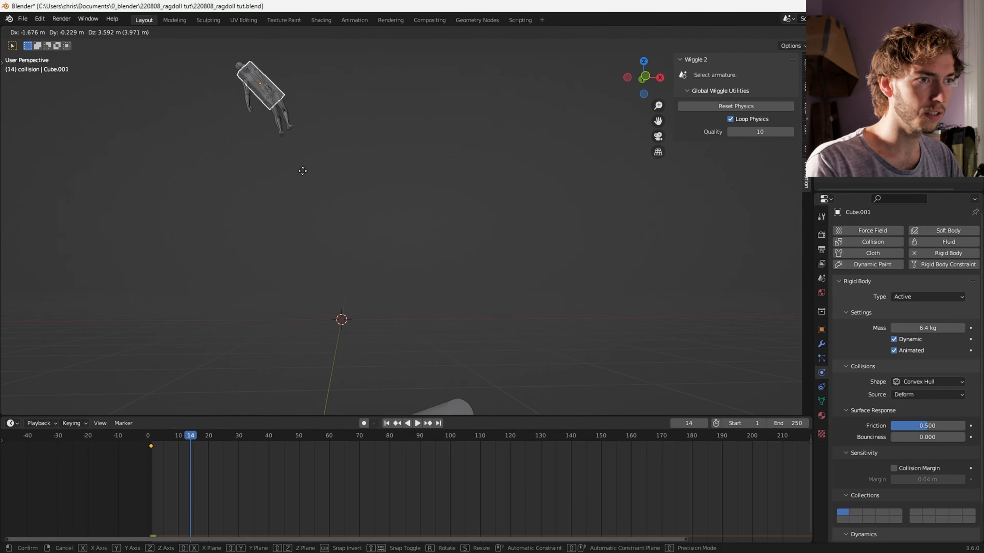
{"action": "left_click", "coordinate": [294, 132]}
{"action": "key", "text": "r"}
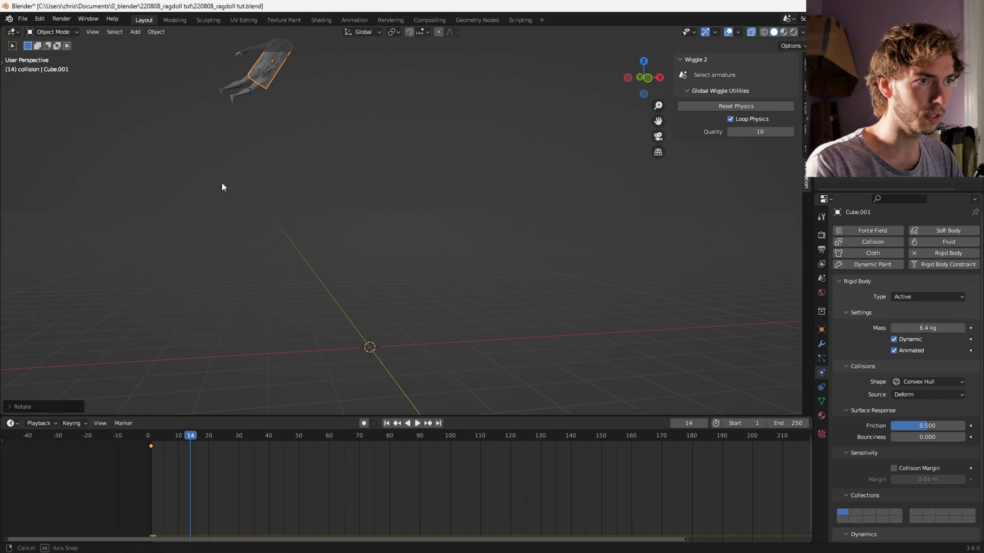
{"action": "key", "text": "z"}
{"action": "left_click", "coordinate": [415, 172]}
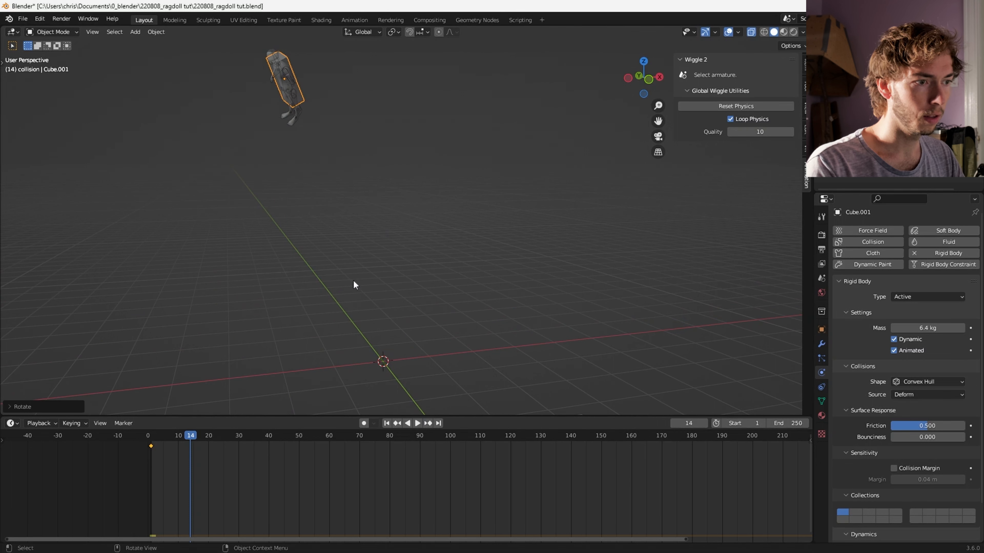
{"action": "key", "text": "i"}
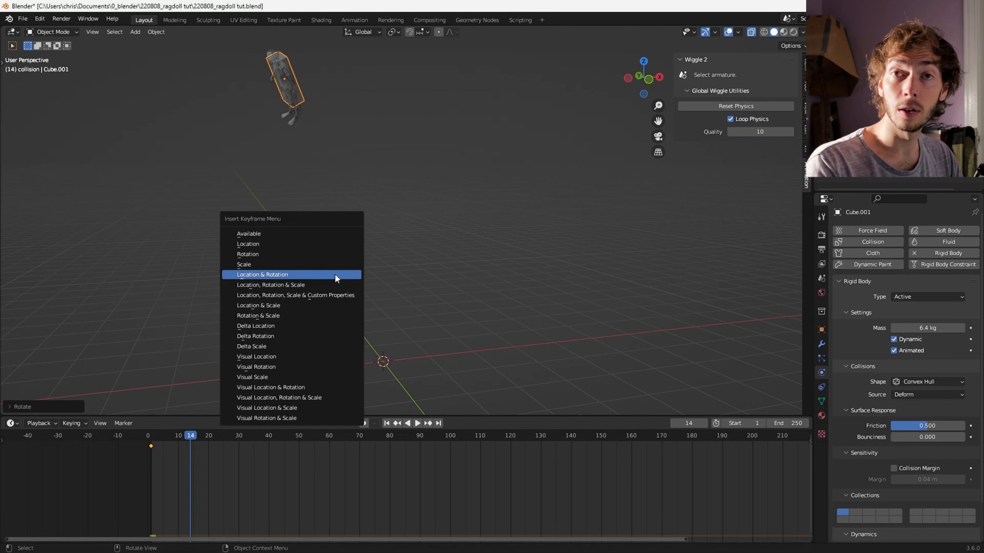
{"action": "left_click", "coordinate": [335, 275]}
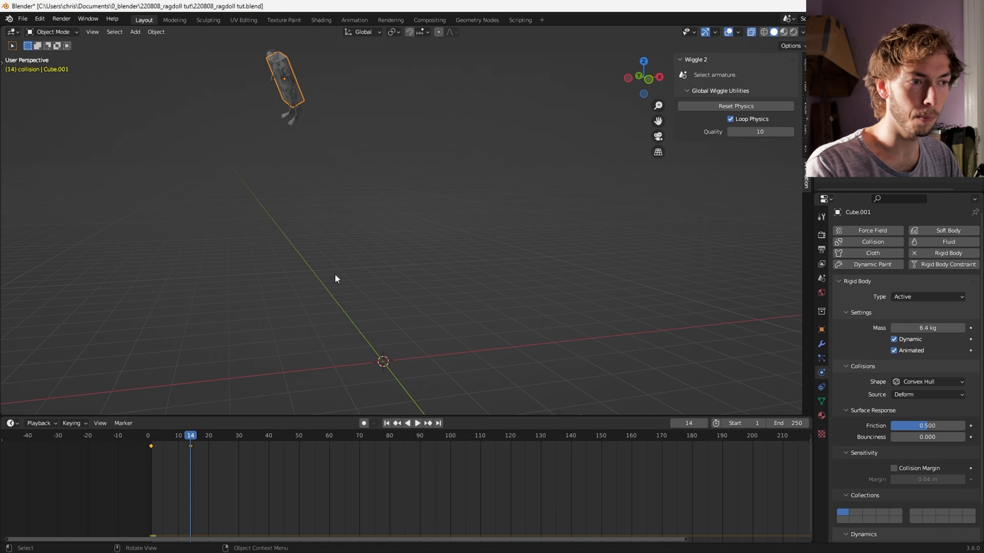
Step: Preview the keyframed motion, go to frame 7, disable the box's rigid body Animated option and keyframe it
{"action": "key", "text": "space"}
{"action": "left_click_drag", "start_coordinate": [189, 438], "coordinate": [170, 443]}
{"action": "key", "text": "space"}
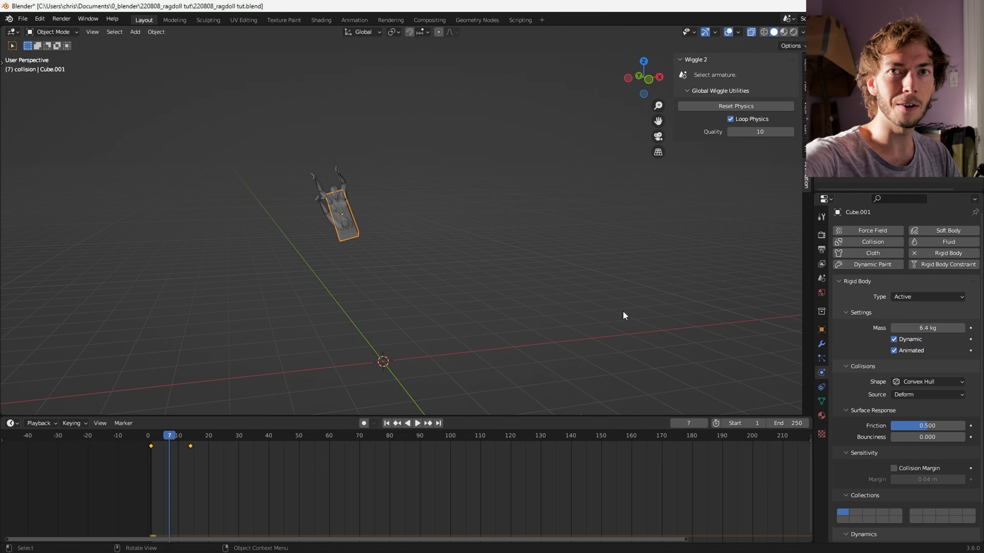
{"action": "left_click", "coordinate": [893, 350]}
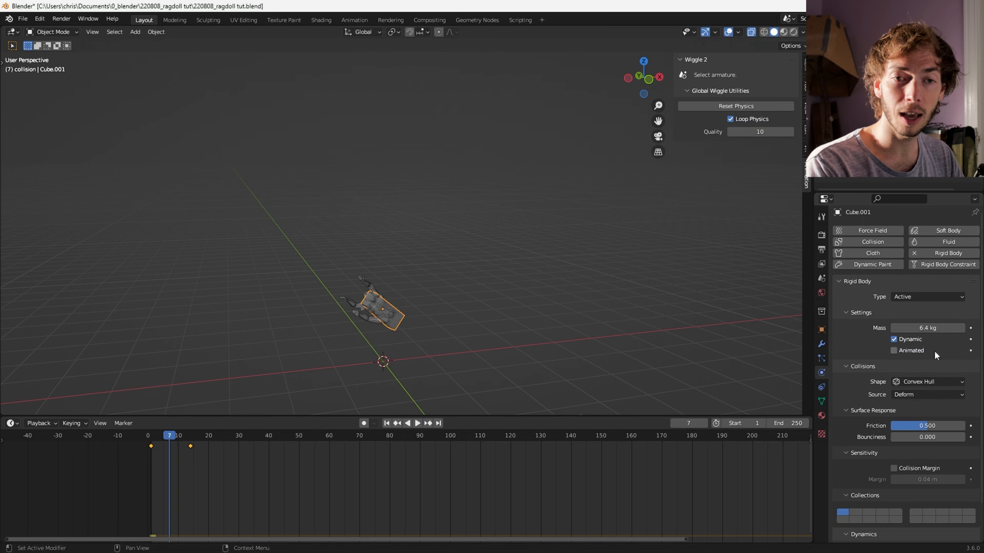
{"action": "left_click", "coordinate": [969, 351]}
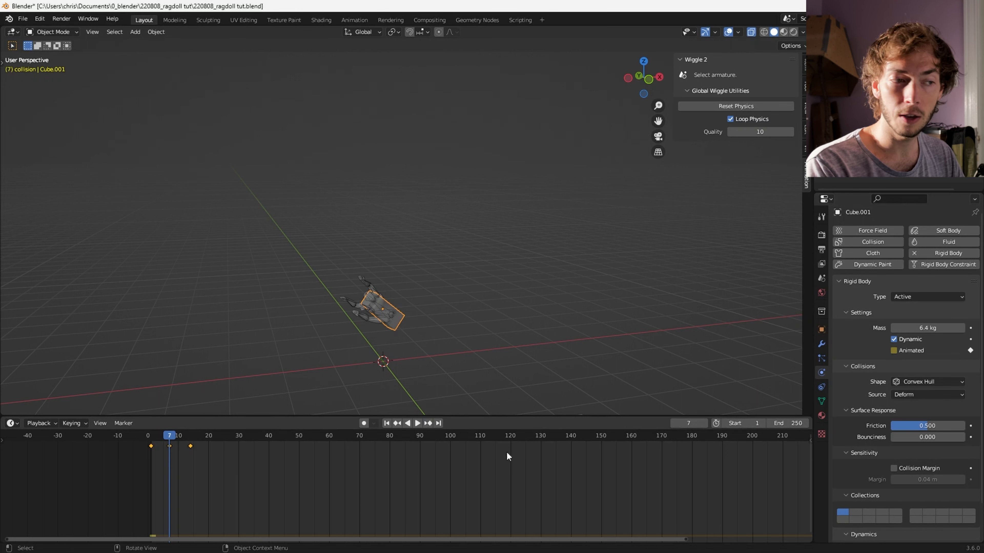
Step: Return to frame 1, enable the box's rigid body Animated option and keyframe it
{"action": "left_click_drag", "start_coordinate": [173, 438], "coordinate": [150, 438]}
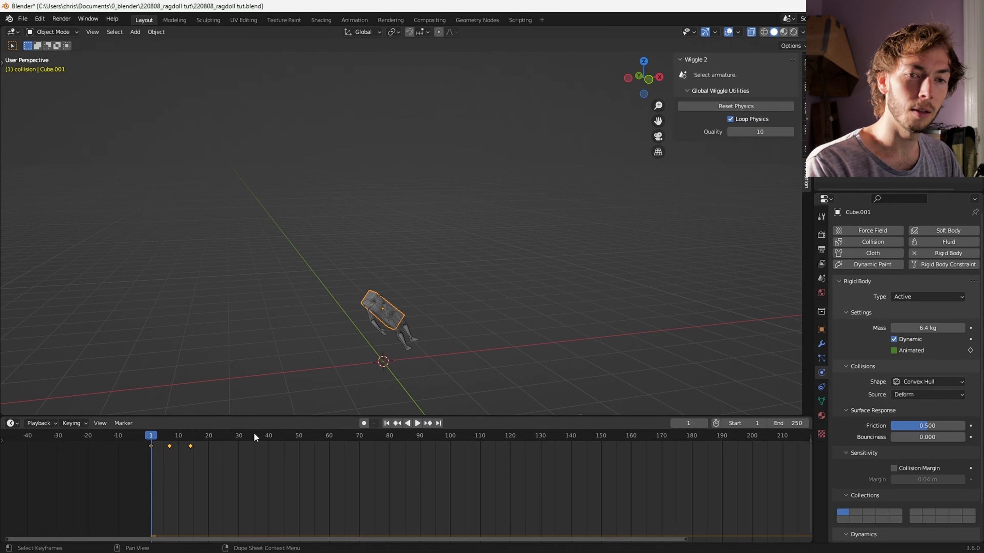
{"action": "left_click", "coordinate": [894, 350]}
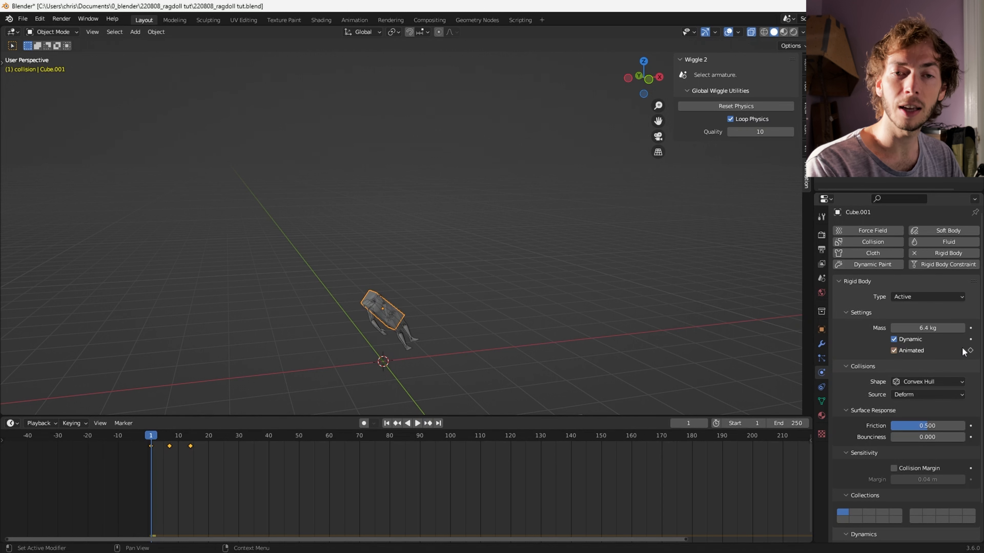
{"action": "left_click", "coordinate": [970, 351]}
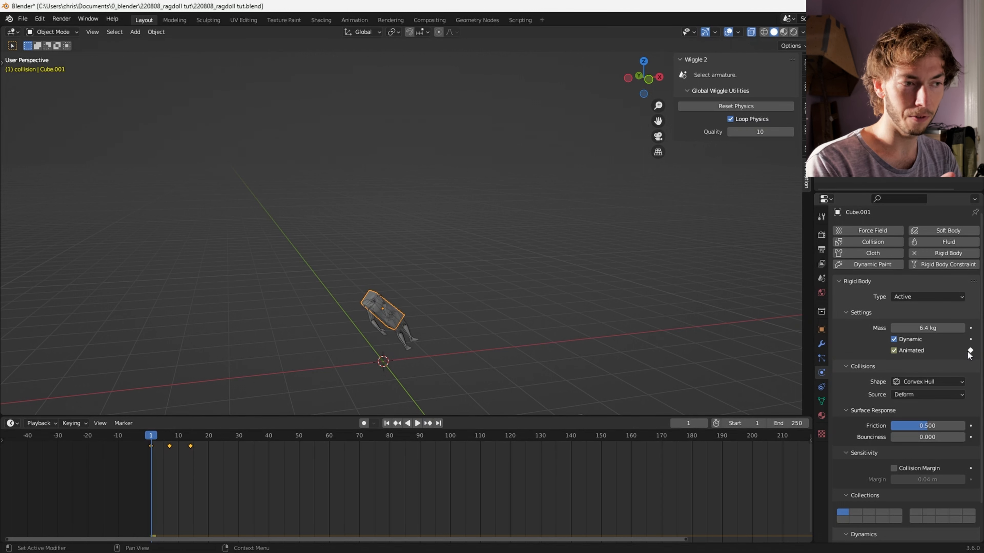